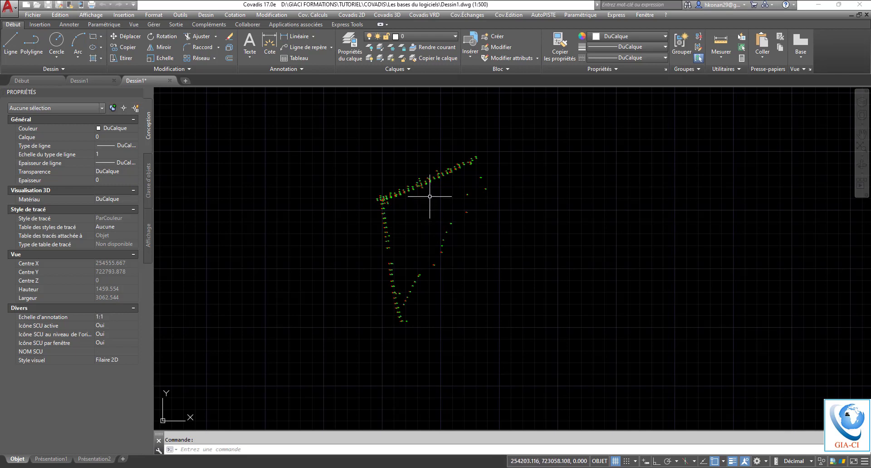
left_click(338, 15)
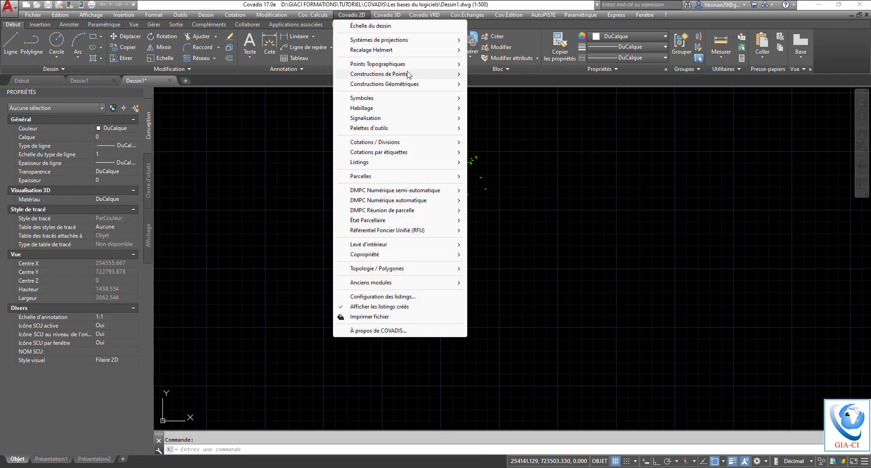
mouse_move(400, 131)
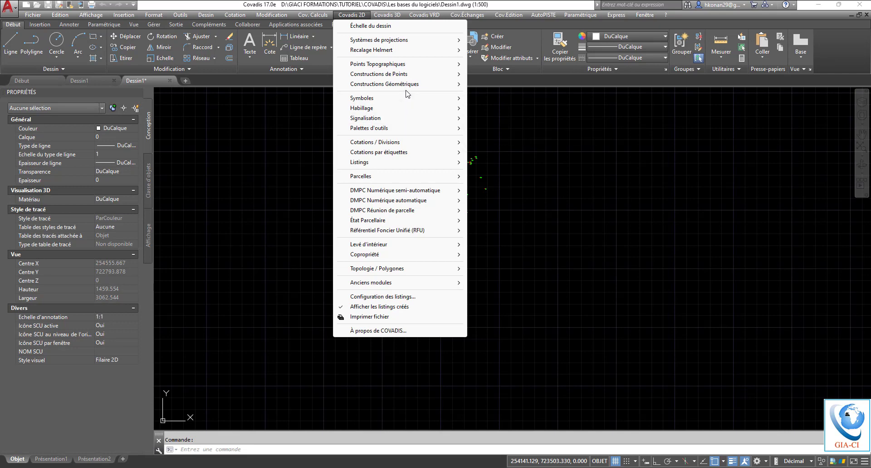
mouse_move(407, 67)
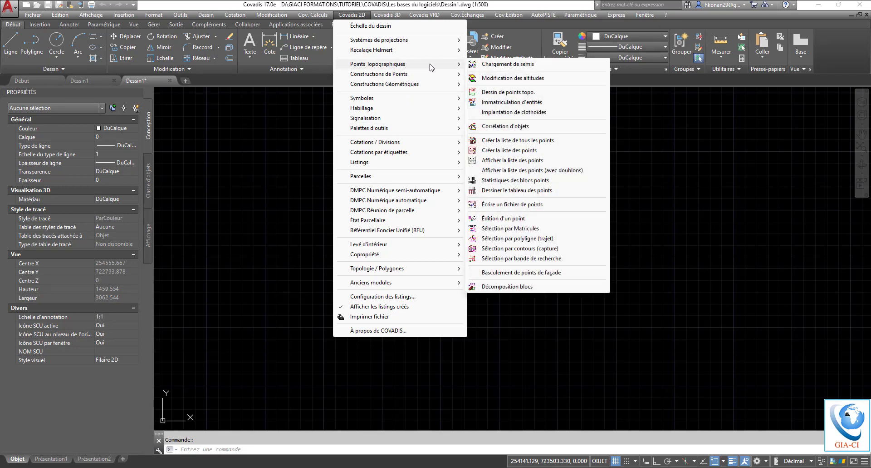
left_click(256, 280)
left_click(267, 257)
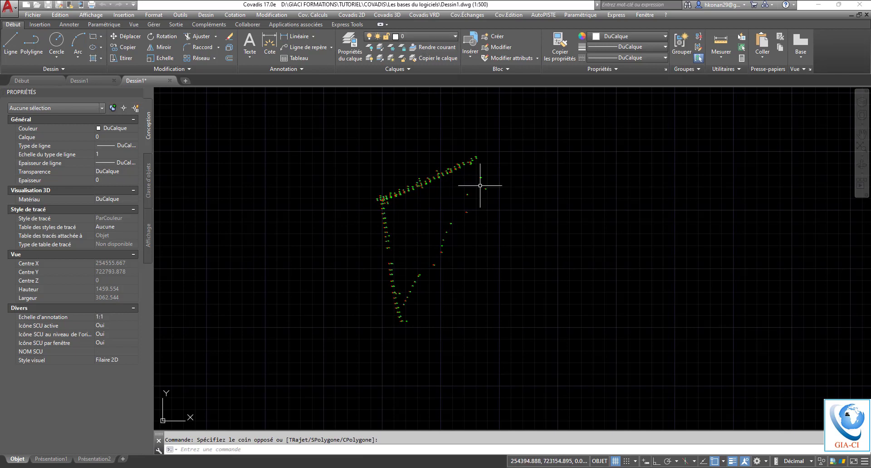
- Start a new topographic point list that replaces the existing one, and select TCPOINT as its block name
left_click(350, 15)
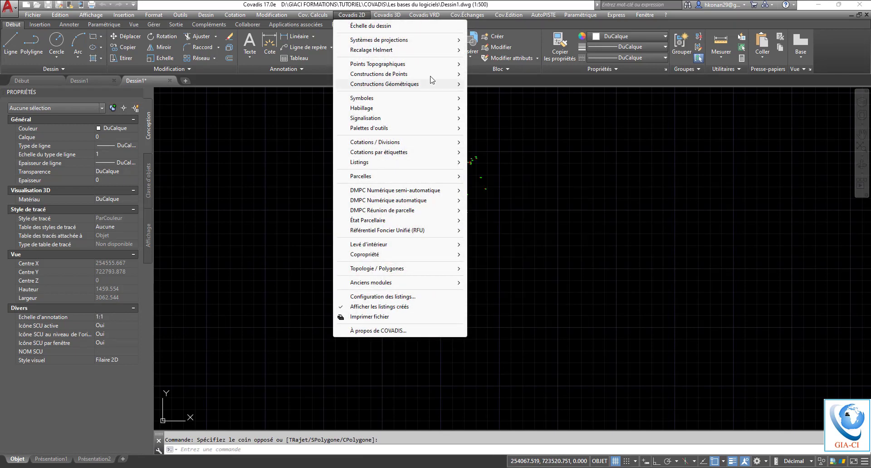
mouse_move(447, 64)
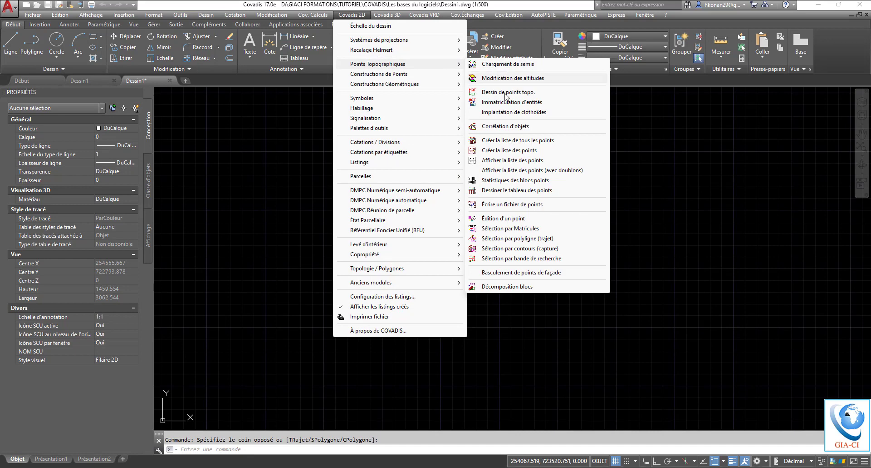
left_click(508, 152)
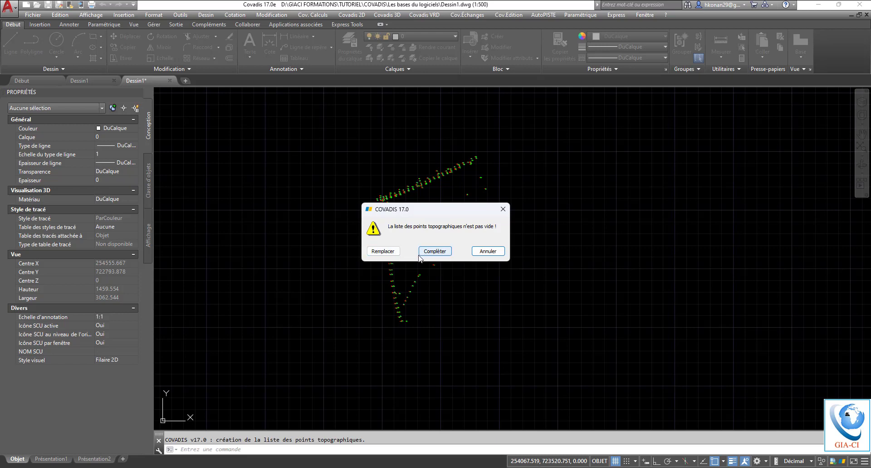
left_click(376, 253)
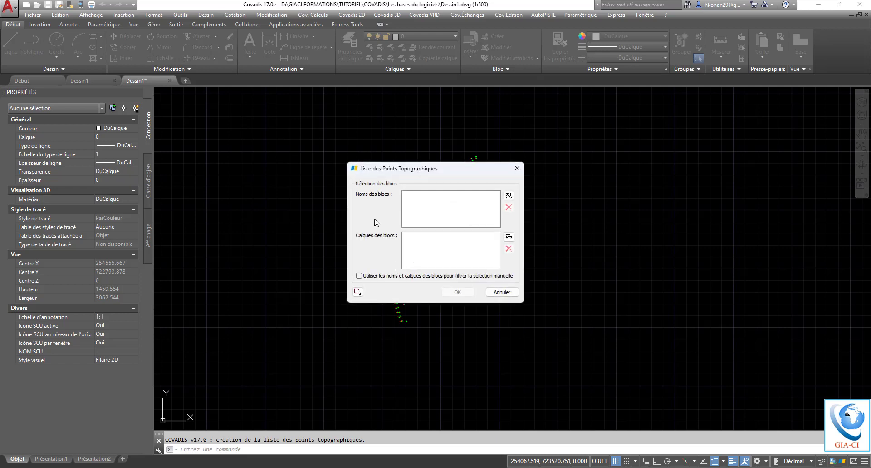
left_click_drag(427, 170, 449, 137)
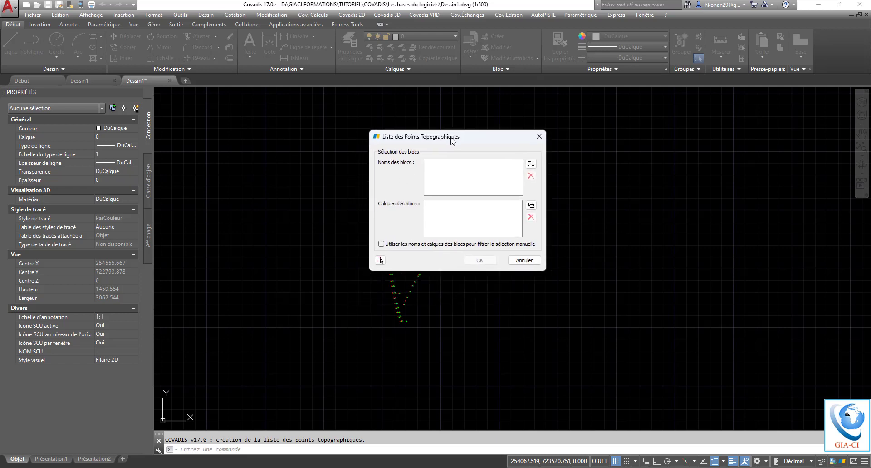
left_click(531, 163)
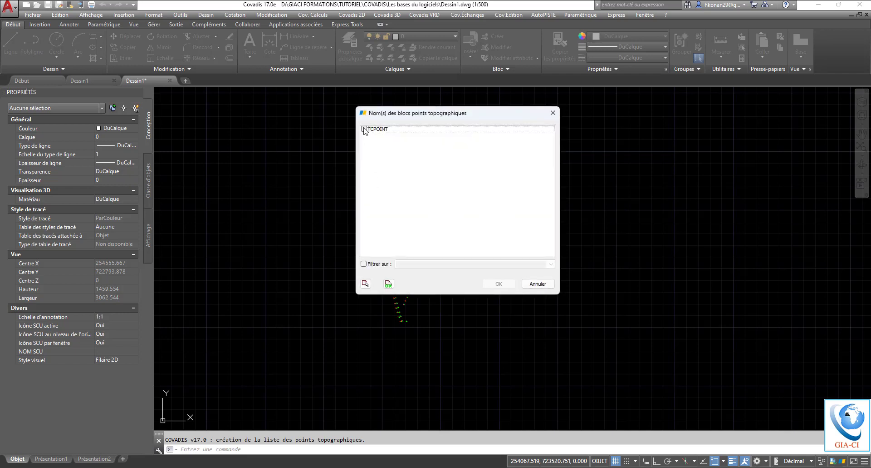
left_click(364, 130)
left_click(498, 284)
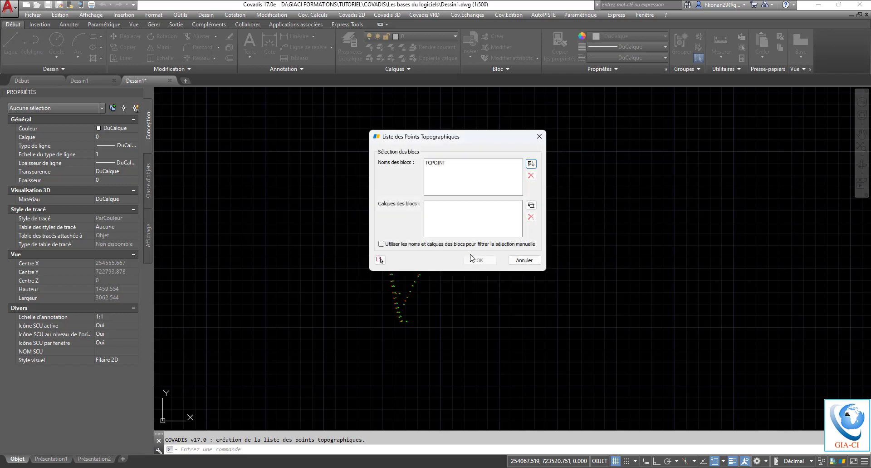
- Select the TOPOJIS layer for the point blocks and create the topographic point list
left_click(531, 205)
left_click(365, 130)
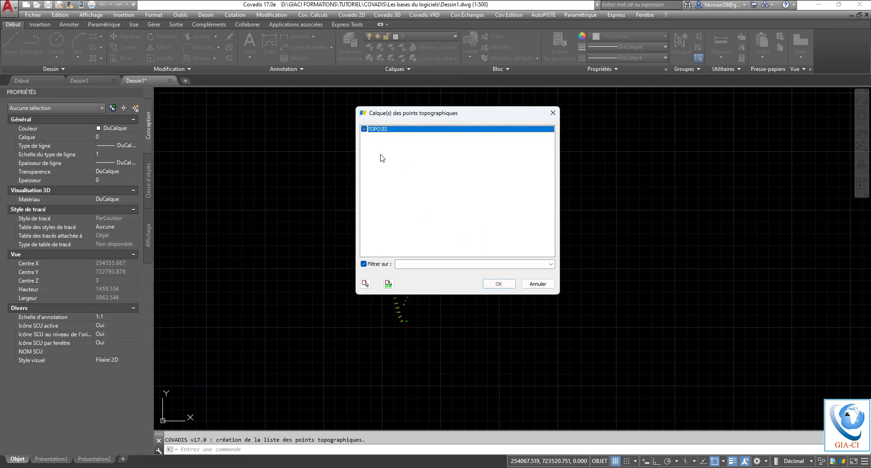
left_click(500, 283)
left_click(480, 268)
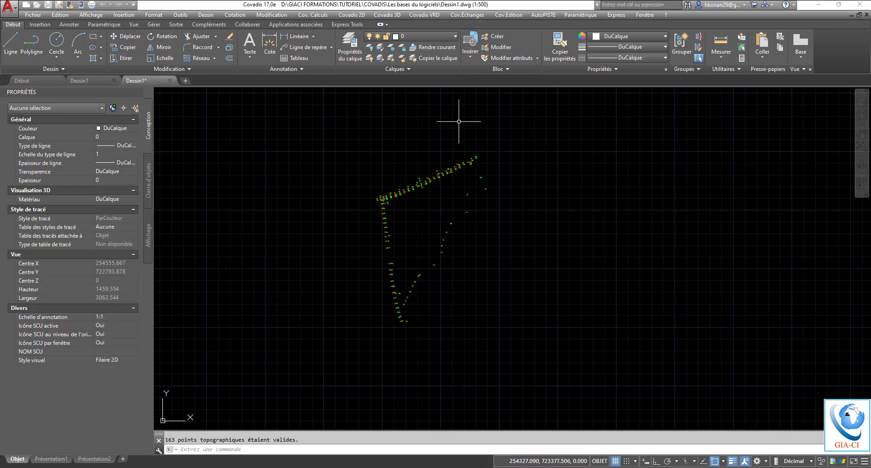
- Display the list of topographic points and review the coordinates, altitudes, codes, blocks and layers of its points
left_click(356, 16)
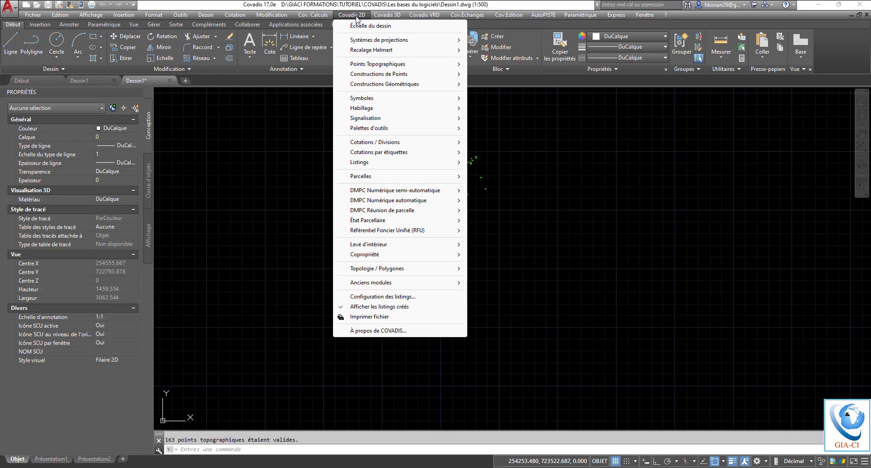
mouse_move(408, 67)
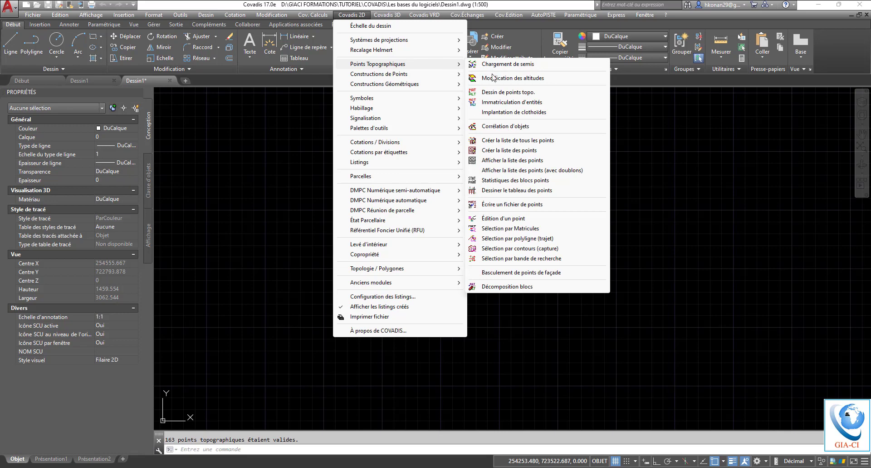
left_click(507, 163)
scroll(418, 258, "down", 20)
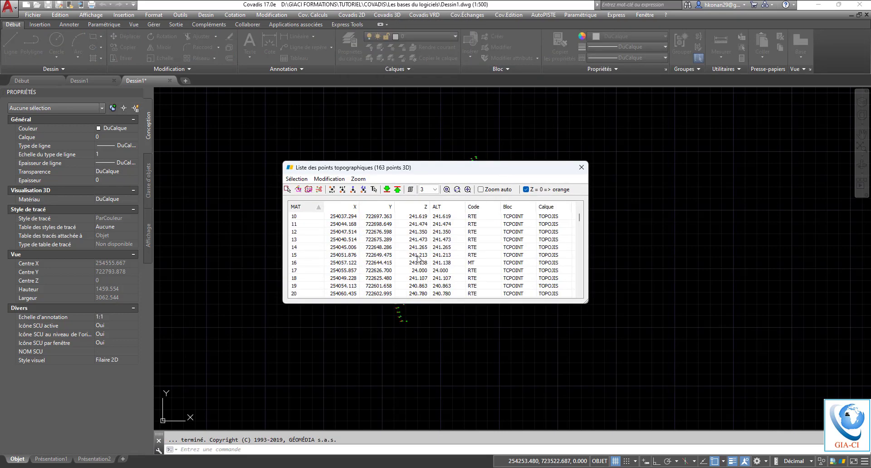
scroll(418, 258, "down", 6)
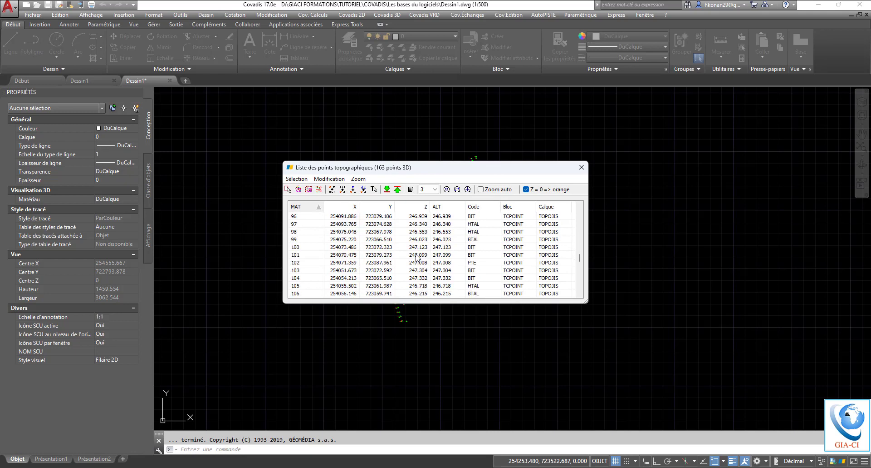
scroll(418, 258, "down", 3)
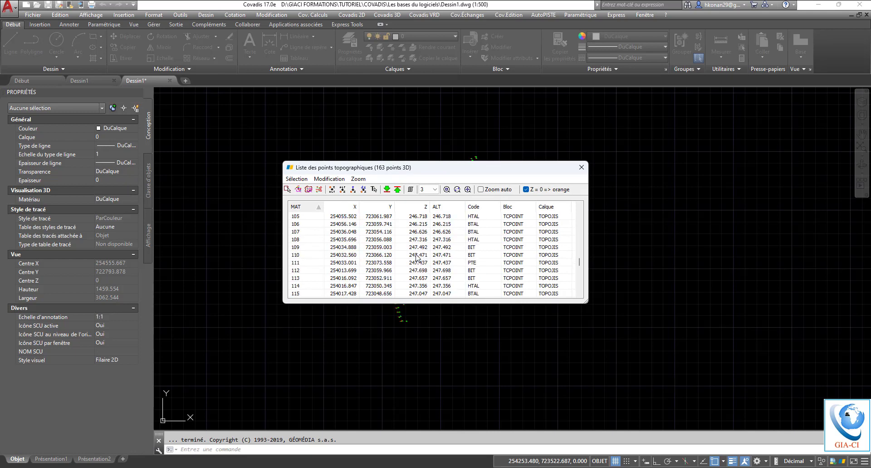
scroll(443, 261, "down", 4)
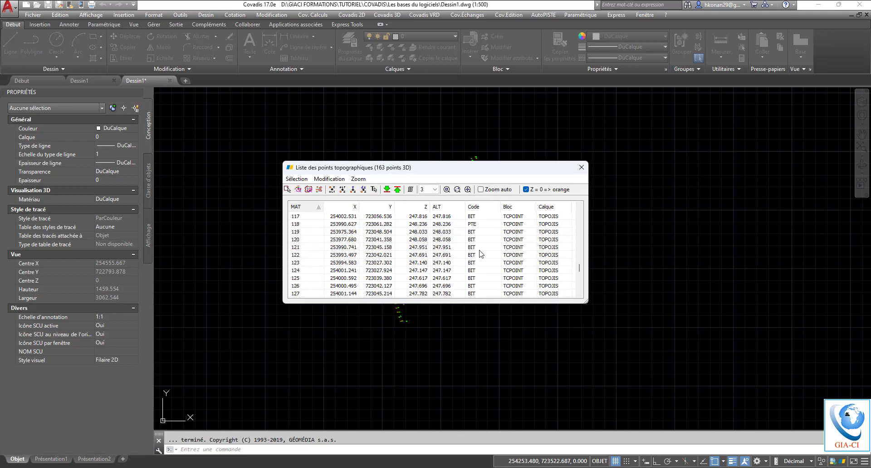
scroll(586, 170, "down", 4)
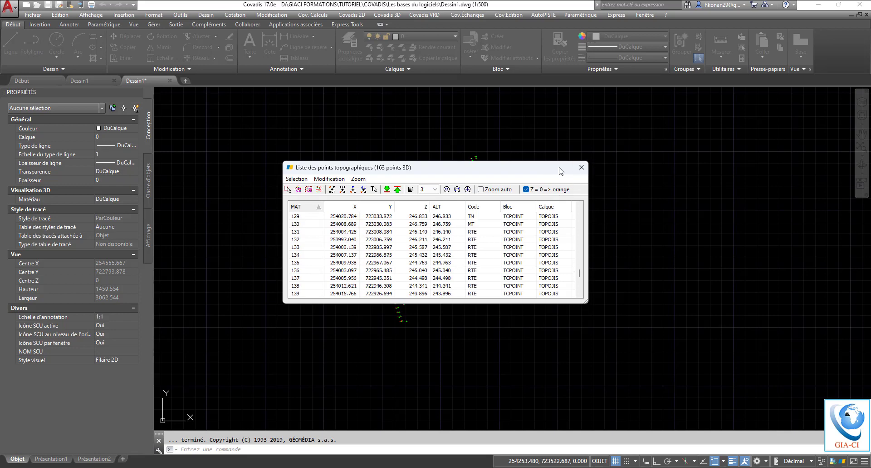
left_click(582, 167)
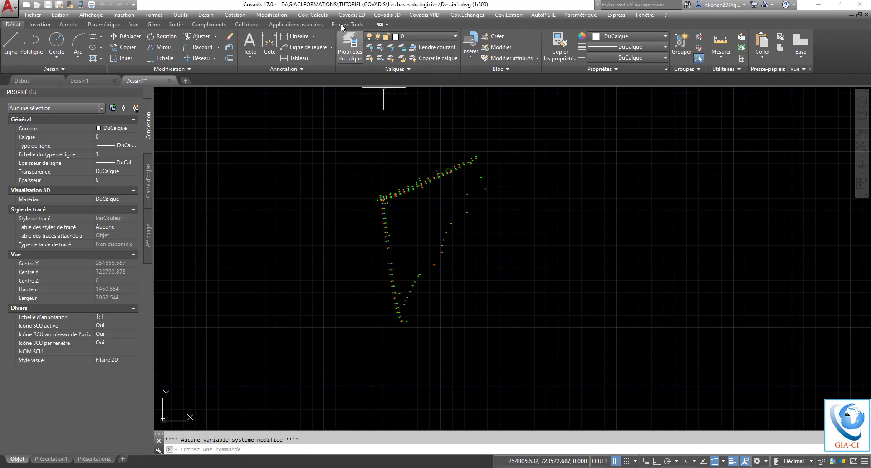
- Start writing a topographic points file (Écrire un fichier de points) and move its settings dialog clear of the points
left_click(350, 14)
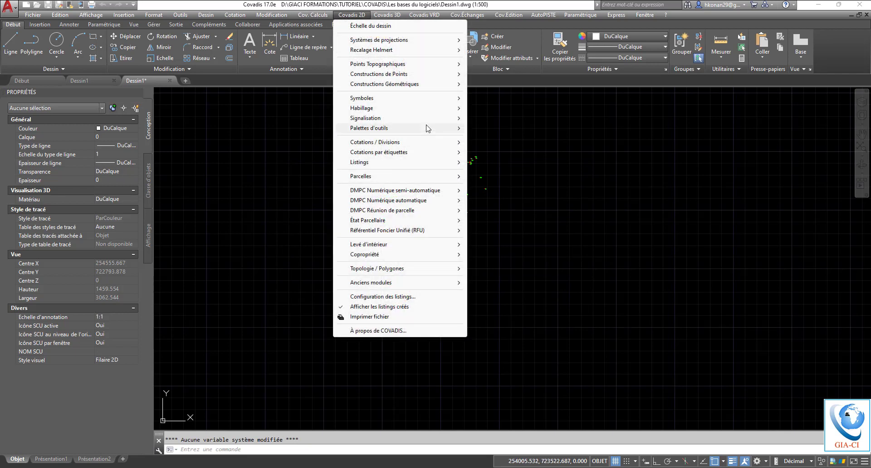
mouse_move(384, 66)
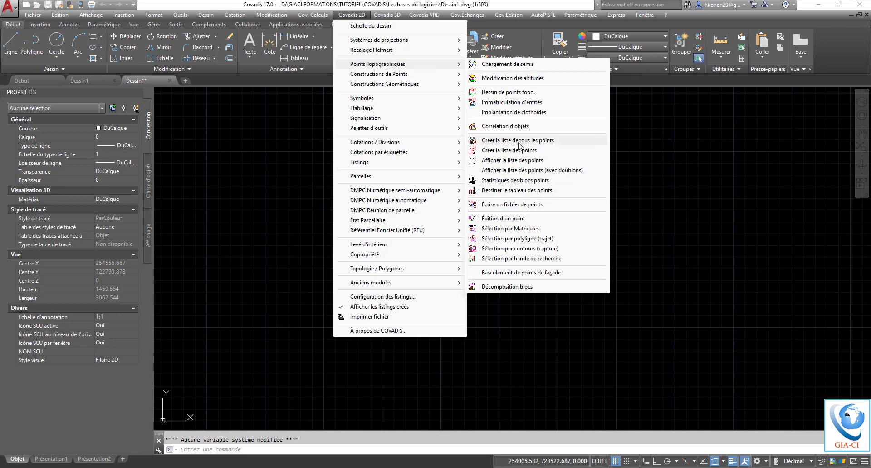
left_click(521, 205)
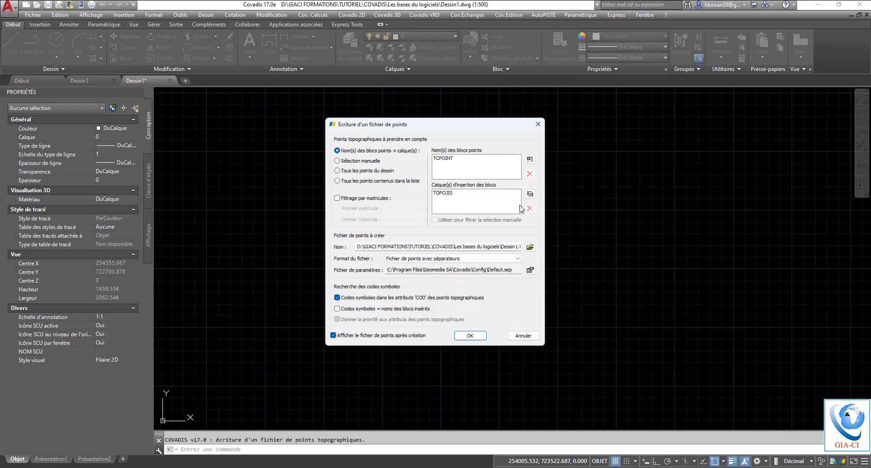
left_click_drag(436, 124, 500, 88)
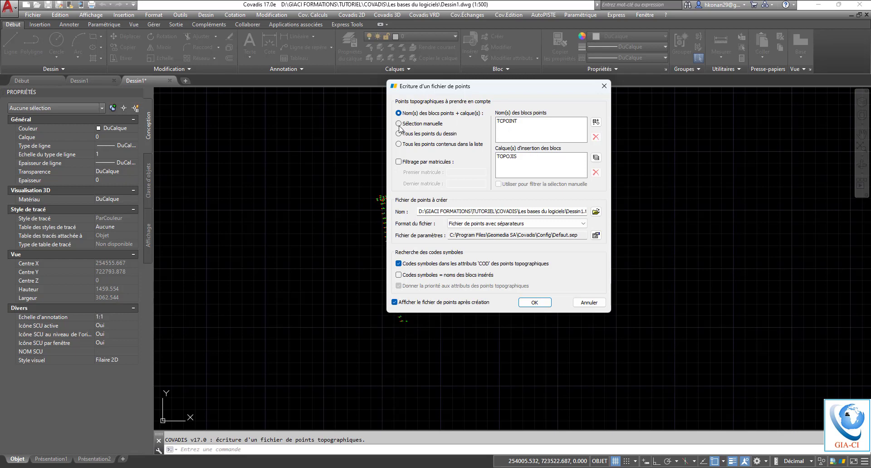
left_click(279, 121)
left_click(402, 124)
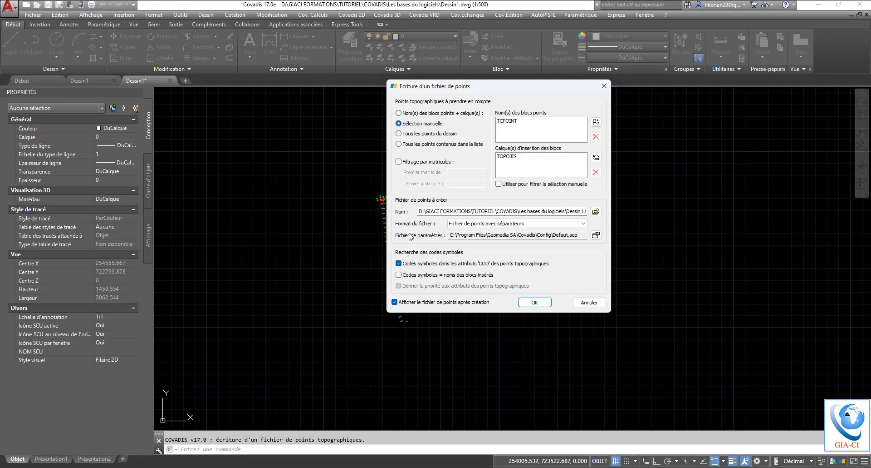
left_click(410, 116)
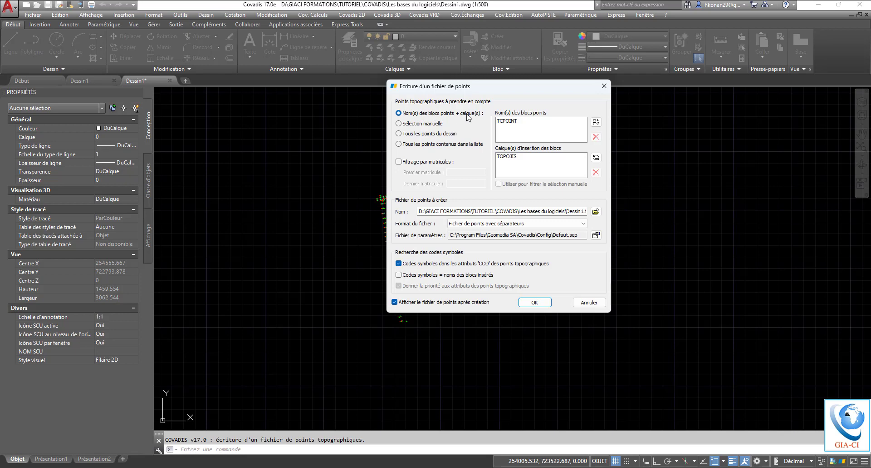
- Confirm the TCPOINT block and the TOPOJIS insertion layer as the source of the points to export
left_click(596, 122)
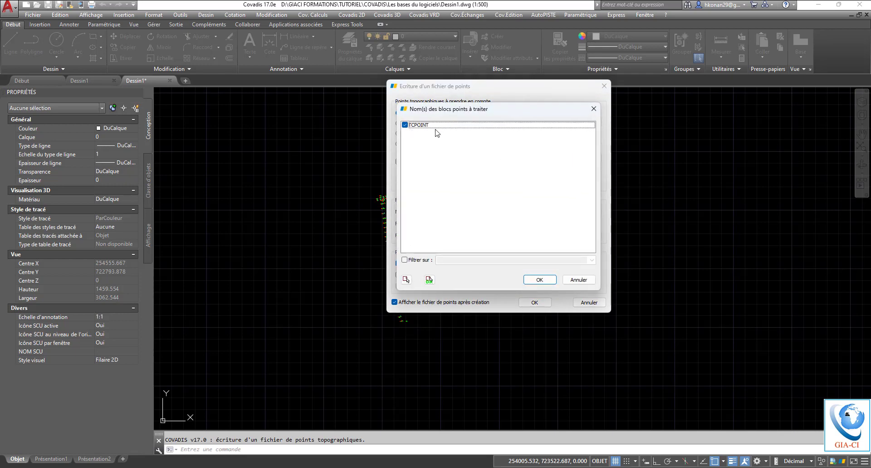
left_click(539, 280)
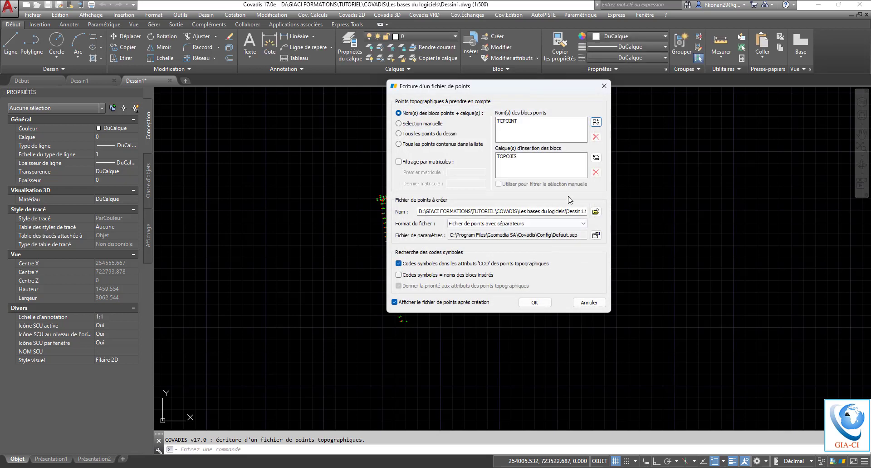
left_click(596, 160)
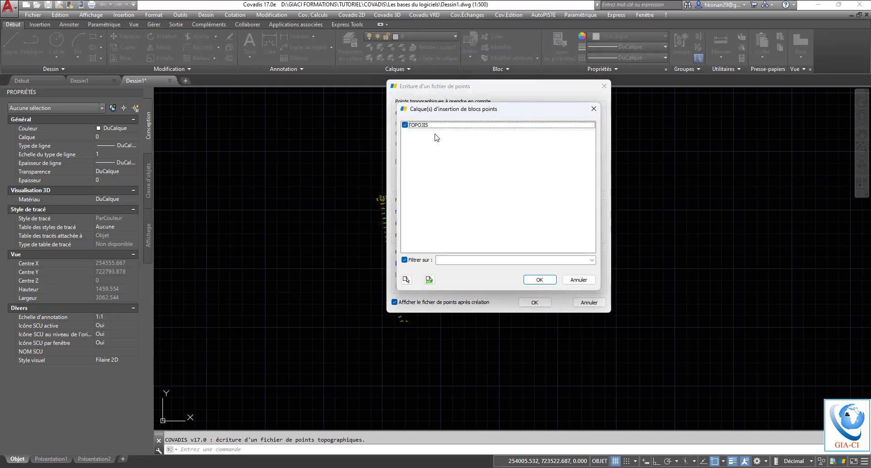
left_click(545, 280)
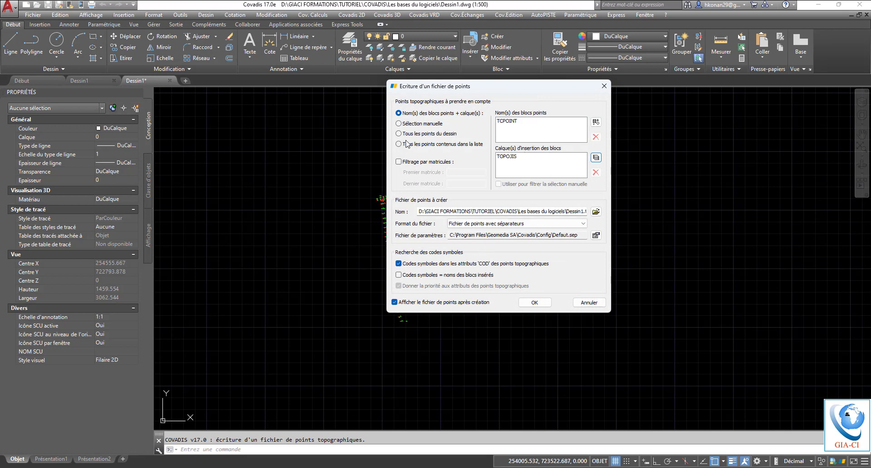
- Try filtering the exported points by matricule from B.1 to B.10, and switch the filter off again
left_click(398, 162)
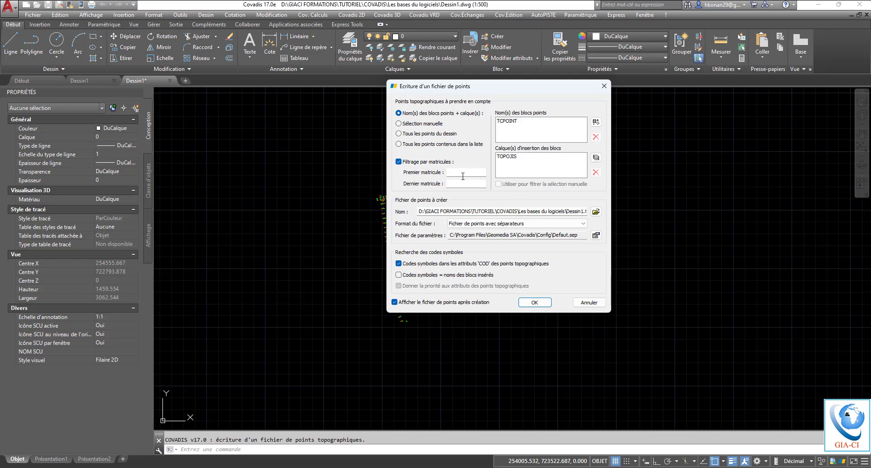
left_click(472, 173)
left_click(468, 184)
type("10")
left_click(451, 172)
left_click(450, 183)
left_click(399, 162)
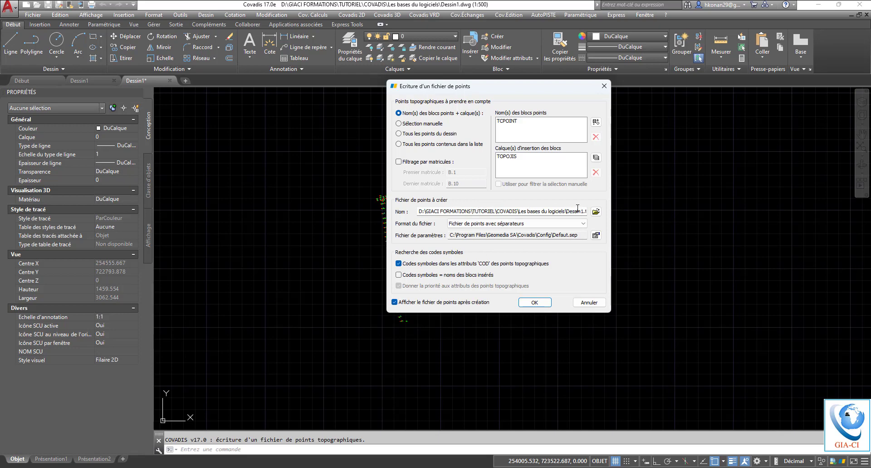
- Write the points to Dessin1.txt in the Les bases du logiciels folder, replacing the existing file, in the Fichier de points avec séparateurs format
left_click(596, 211)
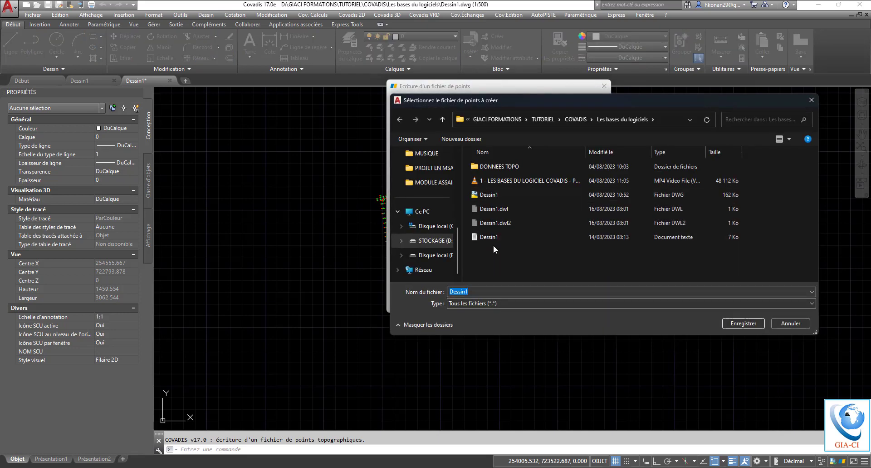
left_click(746, 323)
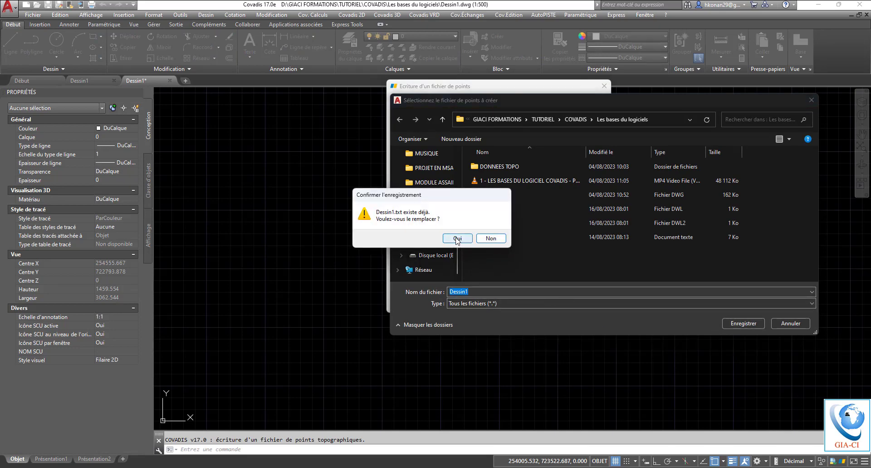
left_click(458, 238)
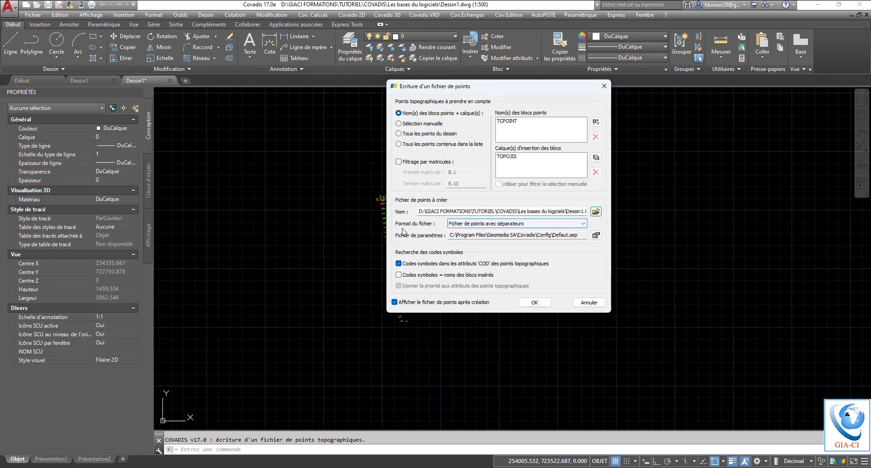
left_click(500, 222)
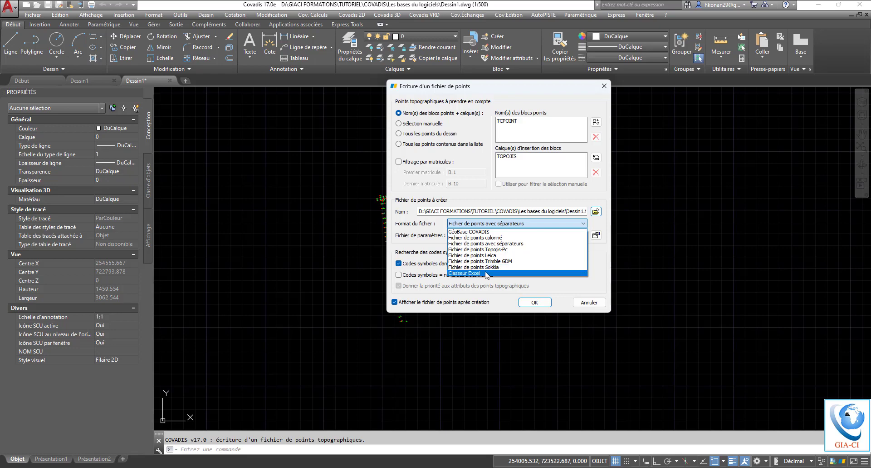
left_click(482, 195)
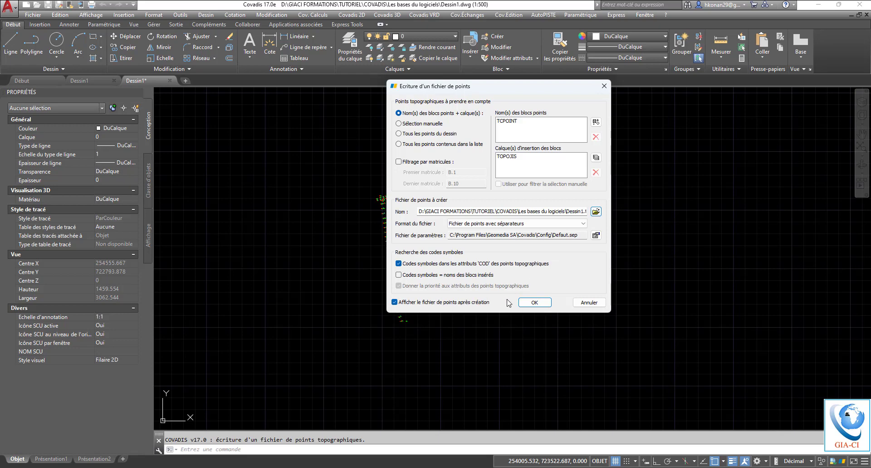
left_click(534, 302)
left_click(437, 217)
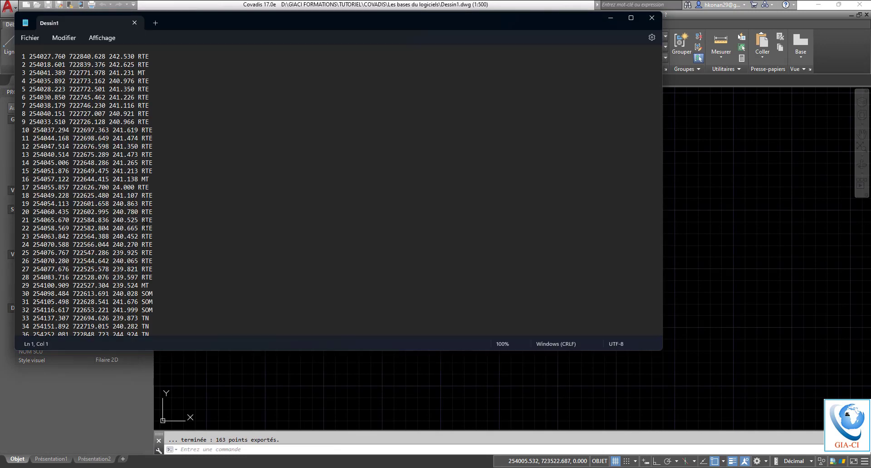
- Review the numbers, coordinates, altitudes and codes in the exported points text file, and close it
scroll(341, 191, "down", 18)
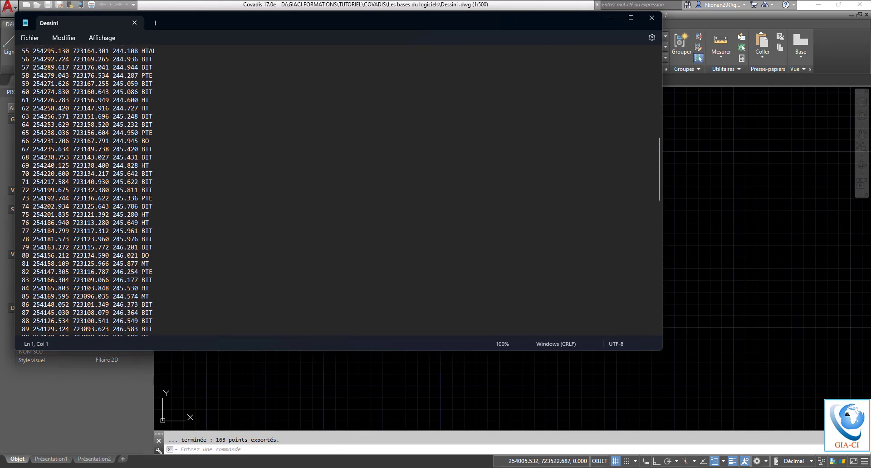
scroll(341, 191, "down", 20)
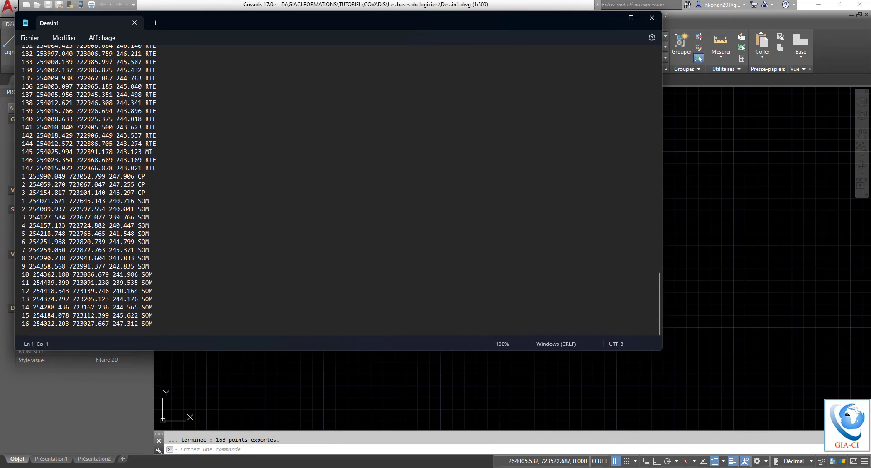
left_click(80, 242)
scroll(508, 48, "up", 11)
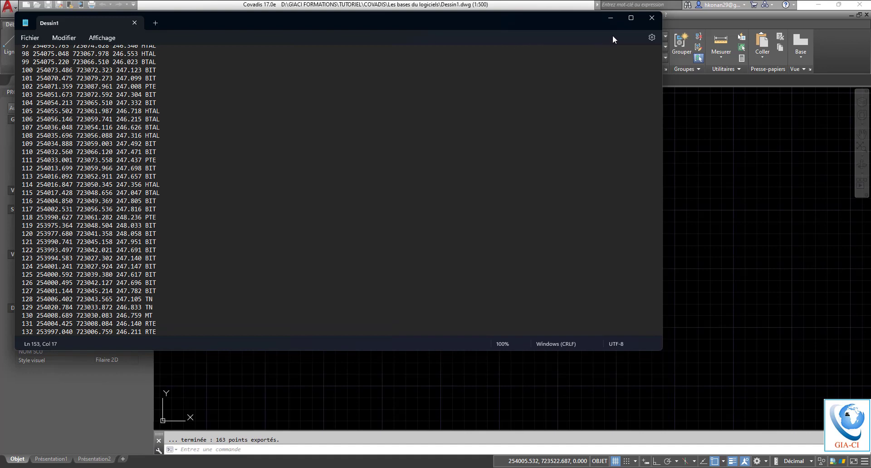
left_click(652, 19)
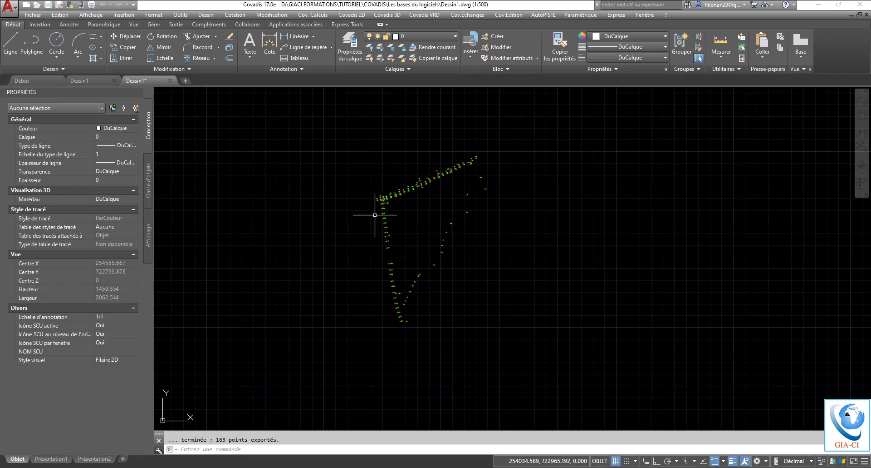
left_click(355, 16)
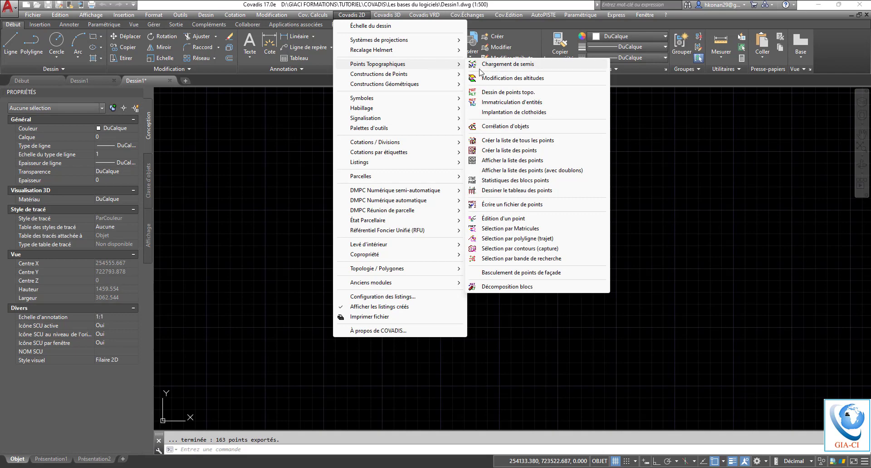
left_click(498, 229)
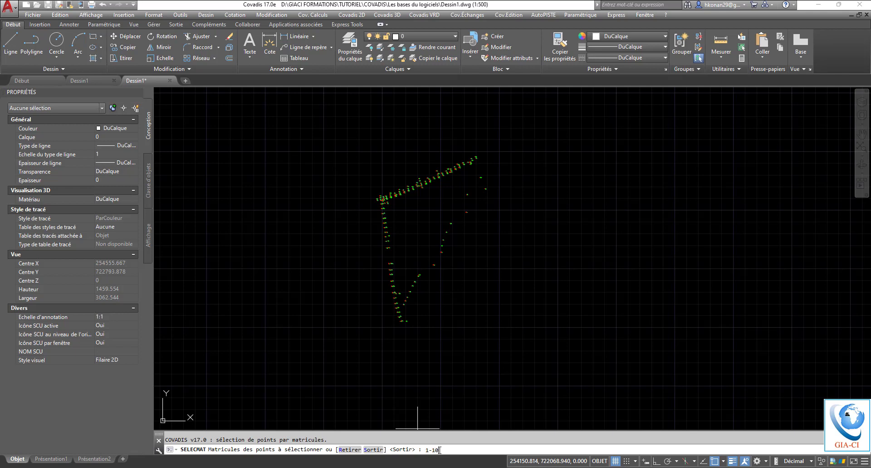
key("Return")
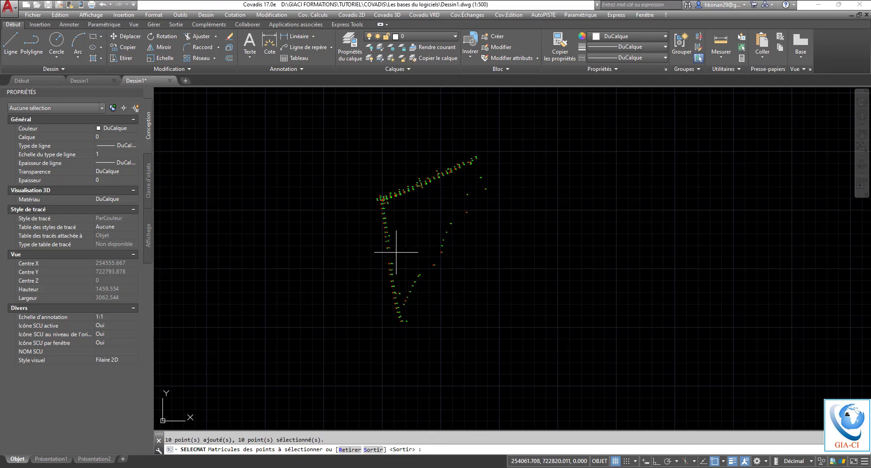
key("Escape")
scroll(390, 264, "up", 10)
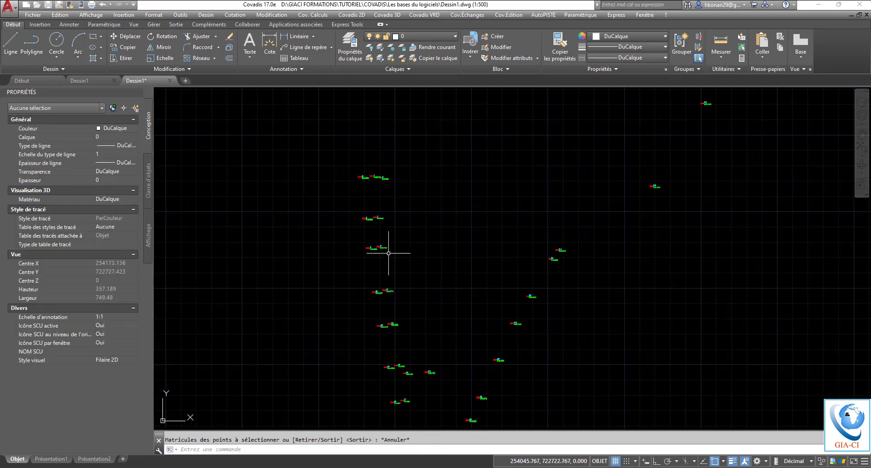
scroll(375, 265, "down", 6)
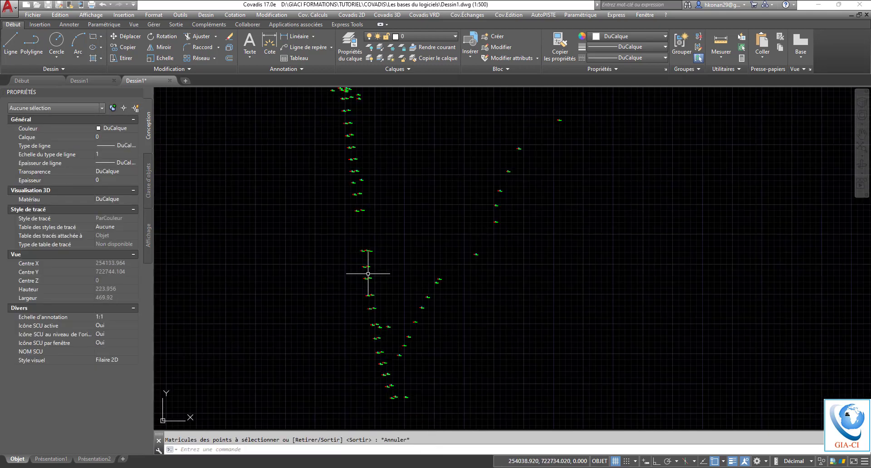
scroll(363, 190, "up", 4)
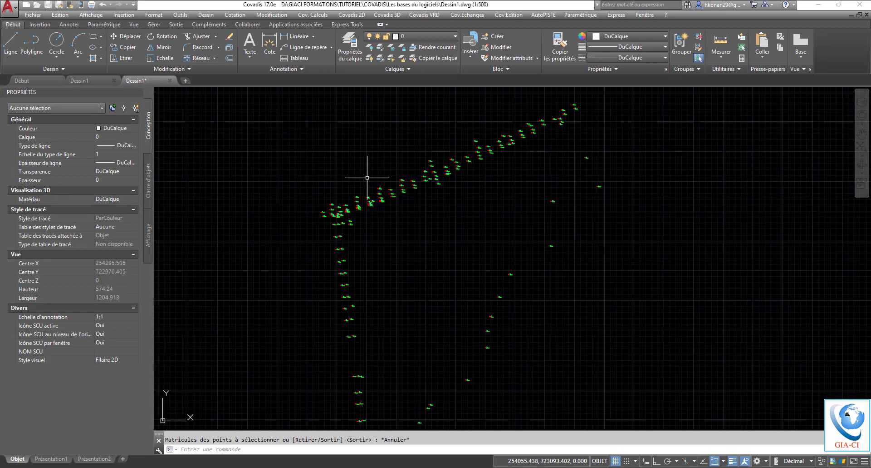
- Select the topographic points with matricules 1-10, examine where they lie in the drawing, and clear the selection
key("Return")
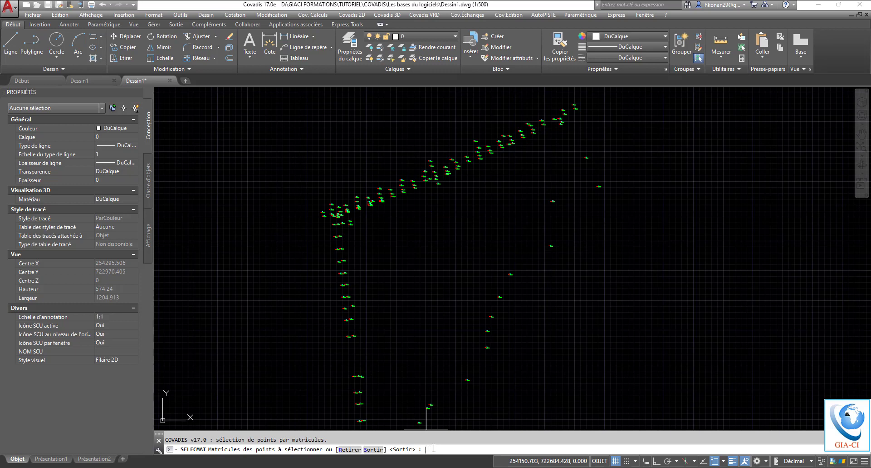
type("1-10")
key("Return")
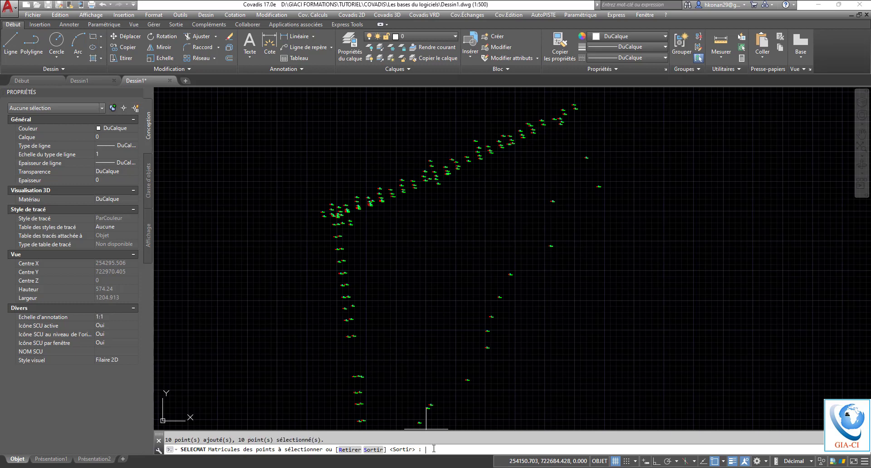
key("Return")
scroll(385, 229, "down", 3)
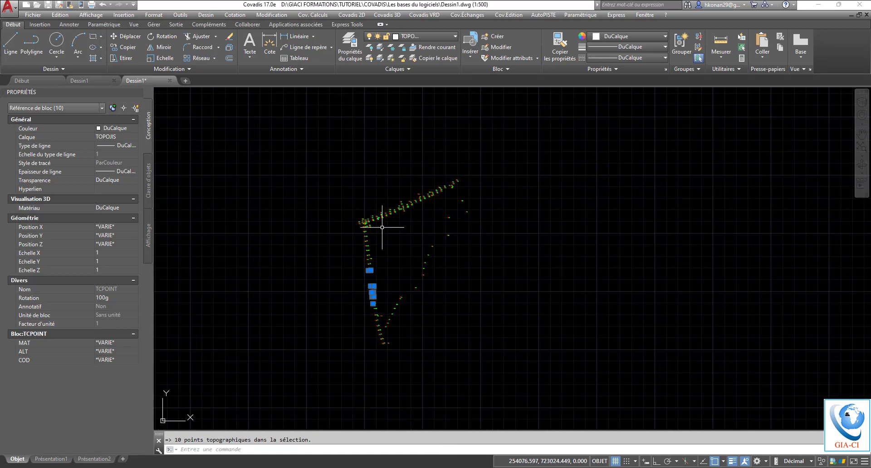
scroll(395, 292, "up", 8)
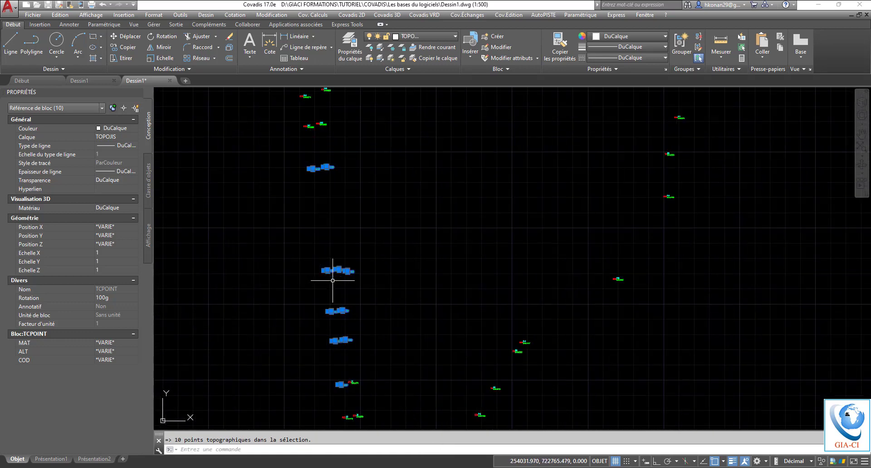
scroll(318, 171, "up", 2)
scroll(325, 228, "down", 6)
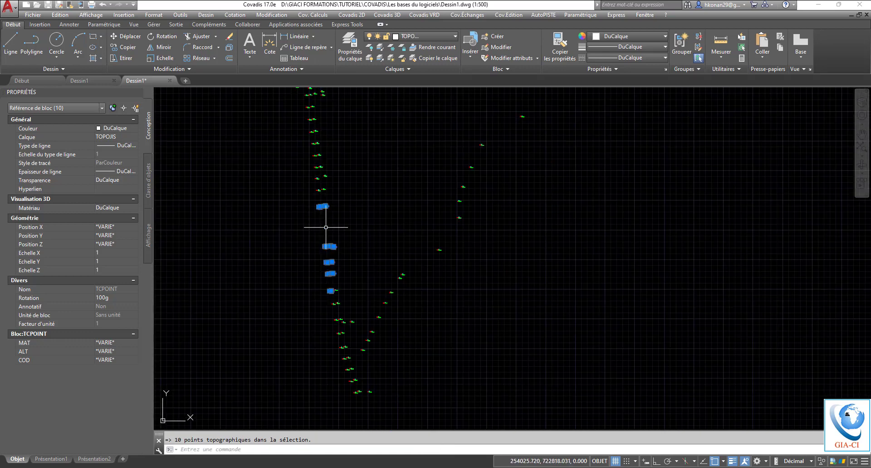
key("Escape")
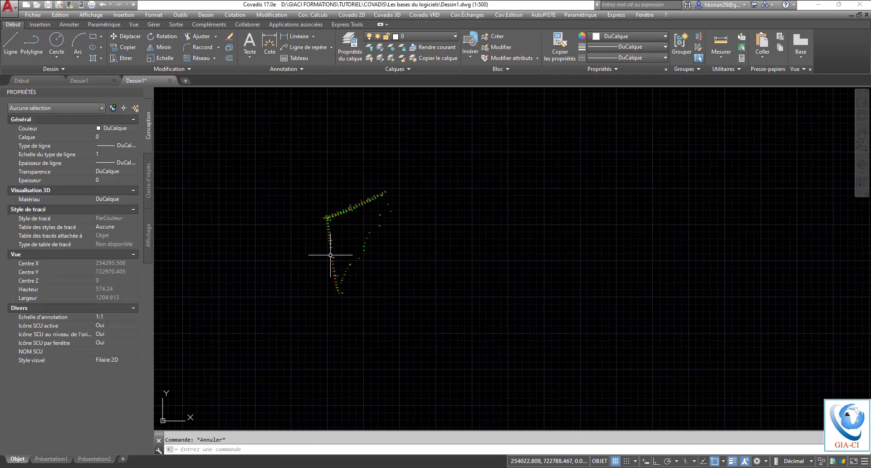
scroll(330, 255, "up", 4)
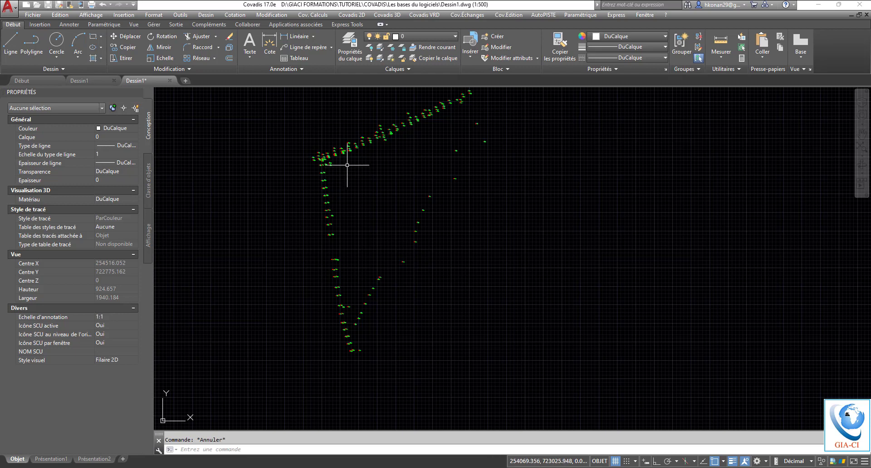
middle_click_drag(347, 165, 342, 195)
scroll(352, 175, "up", 2)
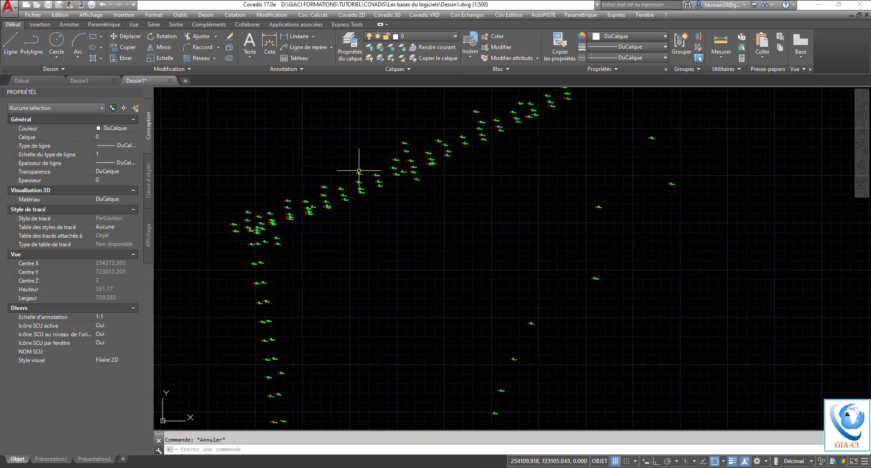
scroll(353, 175, "down", 2)
scroll(350, 180, "down", 2)
scroll(350, 175, "up", 2)
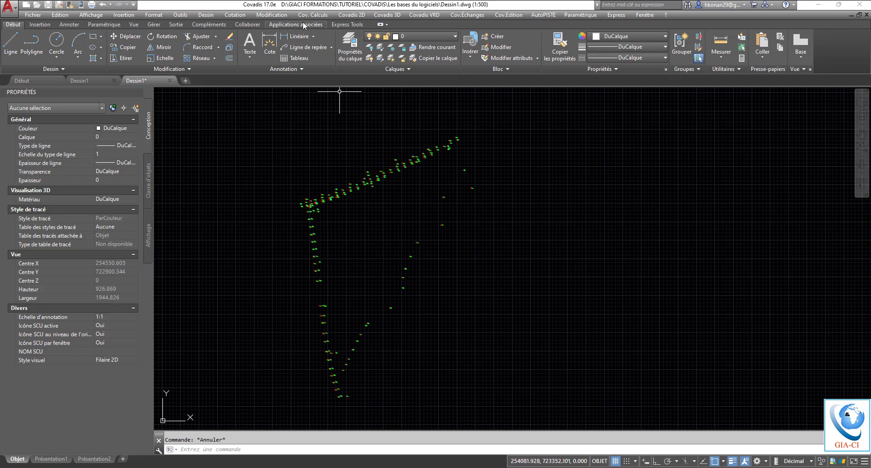
- Start drawing a table of topographic points (Dessiner le tableau des points) with its points chosen by manual selection
left_click(358, 17)
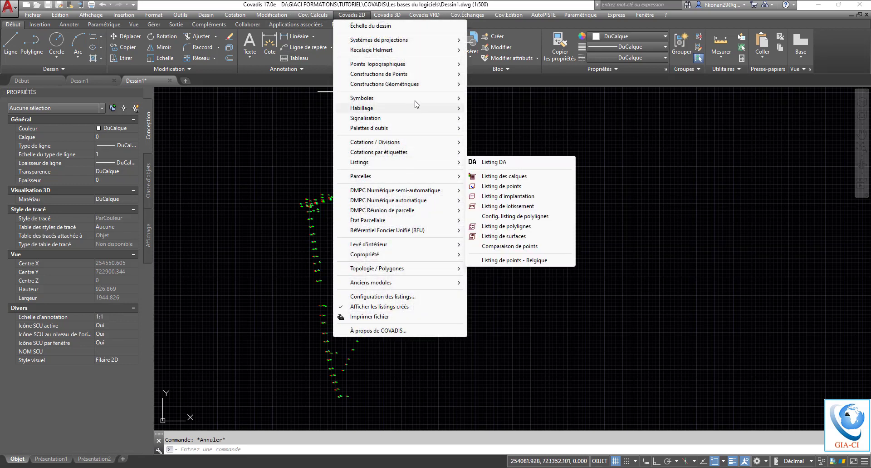
mouse_move(429, 64)
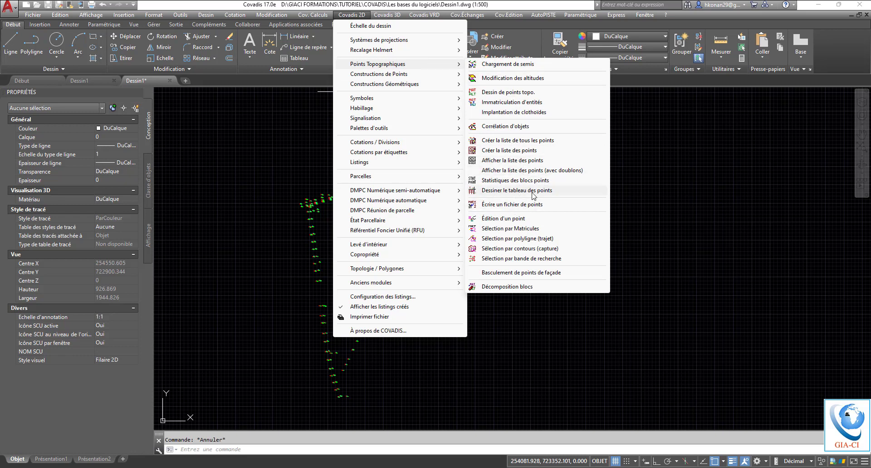
left_click(510, 191)
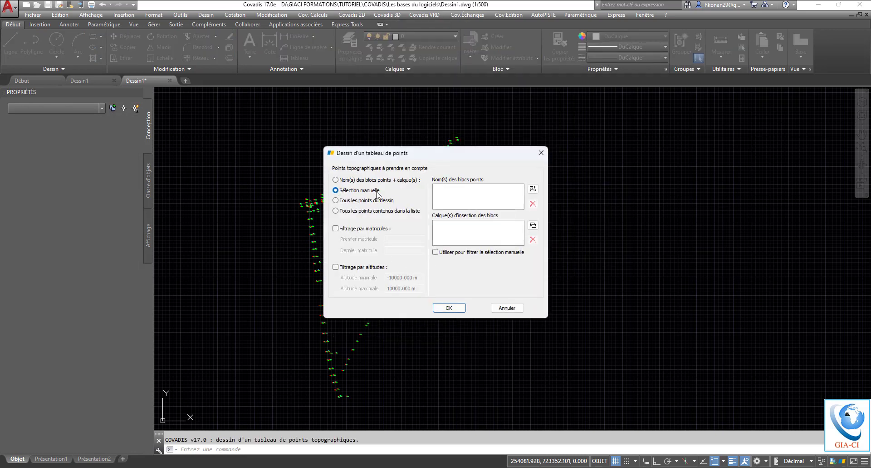
left_click(354, 180)
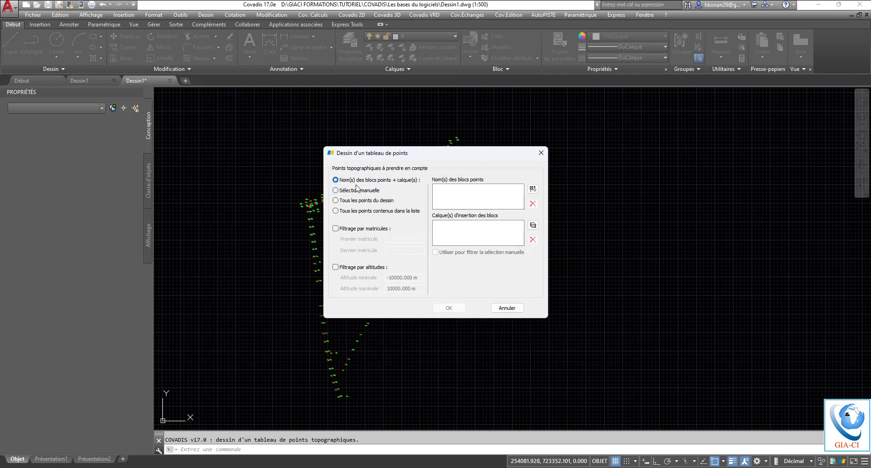
left_click(359, 190)
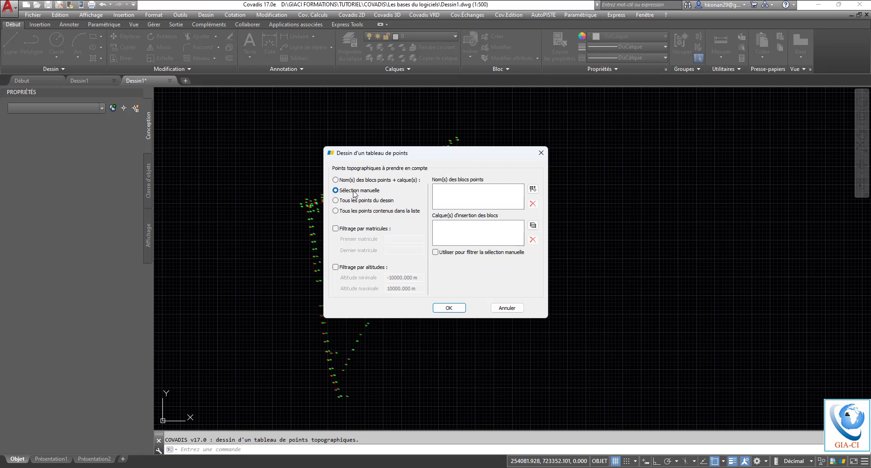
- Set TCPOINT as the point block and TOPOJIS as the insertion layer for the points table, and confirm its settings
left_click(533, 188)
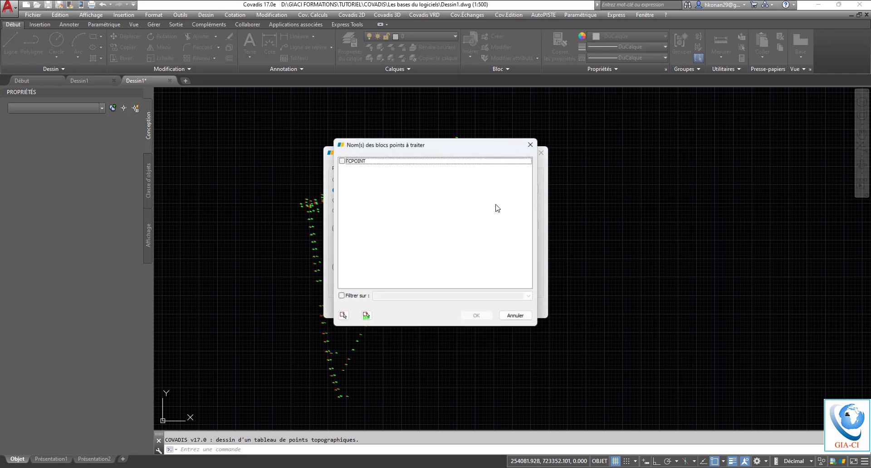
left_click(342, 161)
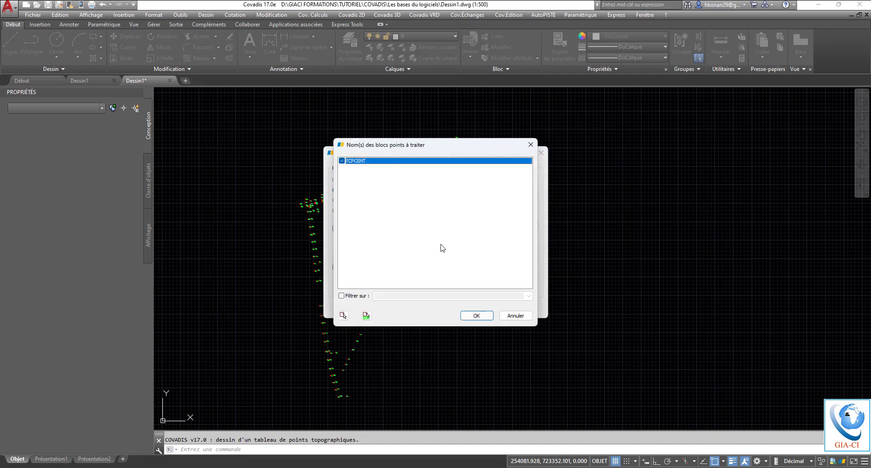
left_click(476, 315)
left_click(533, 226)
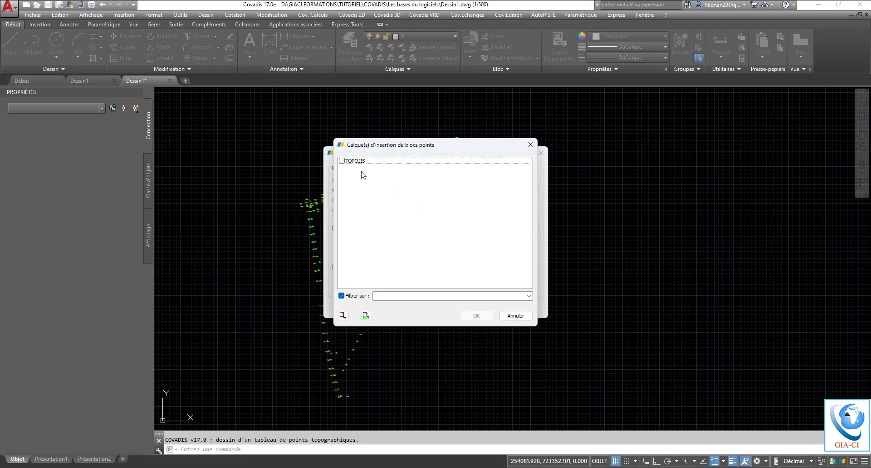
left_click(342, 161)
left_click(476, 315)
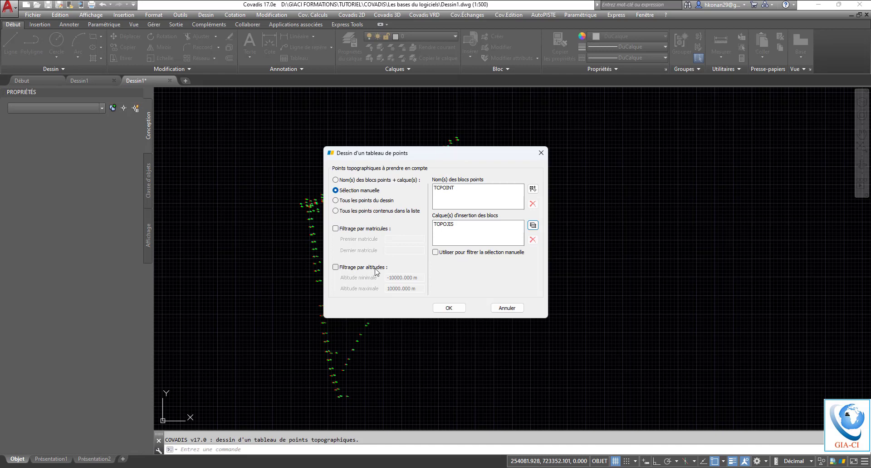
left_click(449, 308)
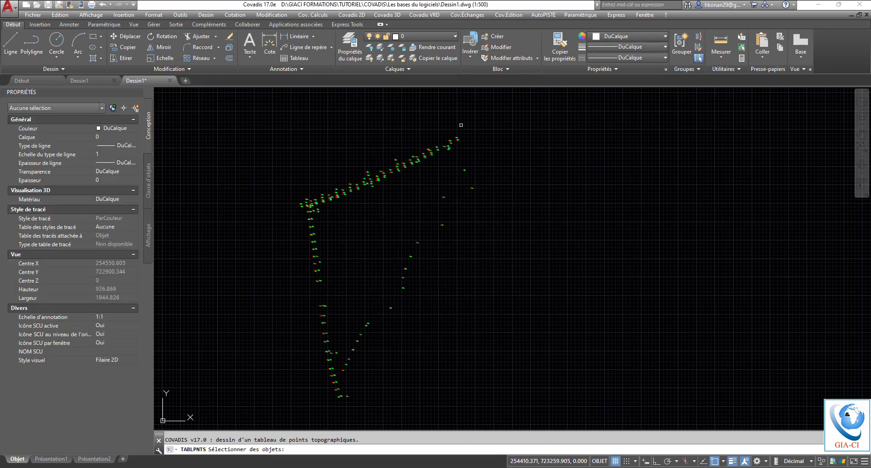
- Select the group of topographic points at the northeastern end of the survey for the table, and confirm the selection
scroll(449, 137, "up", 8)
left_click(456, 168)
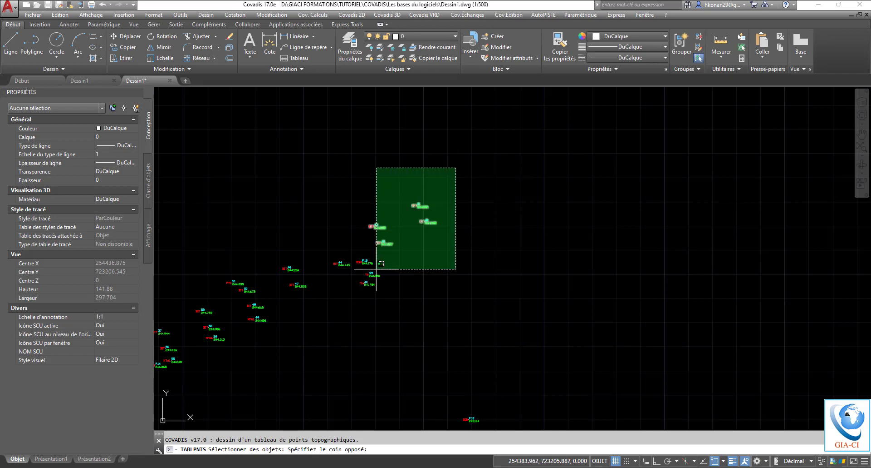
left_click(317, 320)
key("Return")
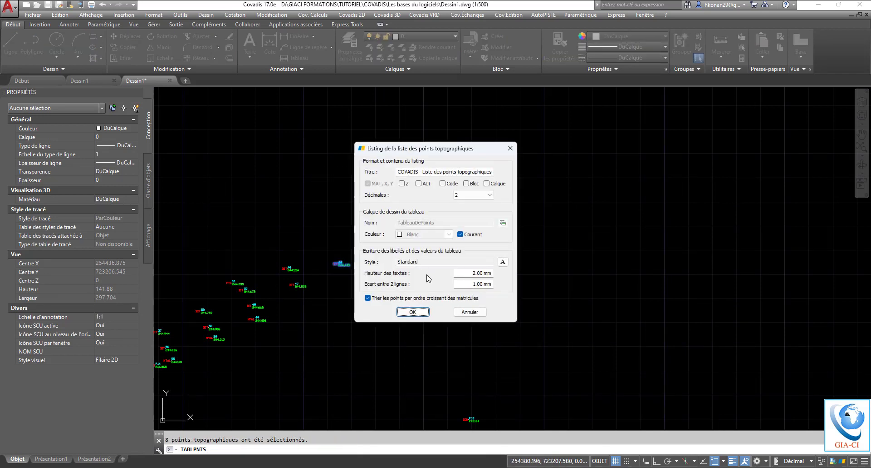
- Include the Z and Code columns in the points table, set its decimals to 3, and confirm the settings
left_click(402, 184)
left_click(402, 184)
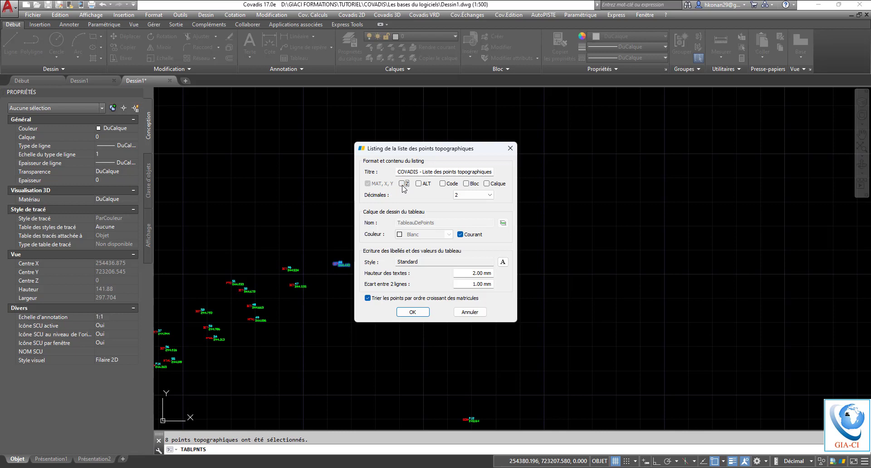
left_click(443, 184)
left_click(463, 195)
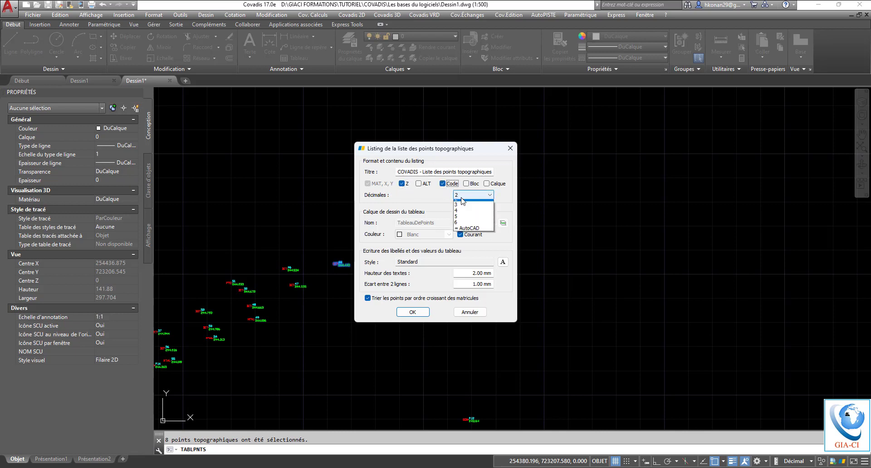
left_click(458, 220)
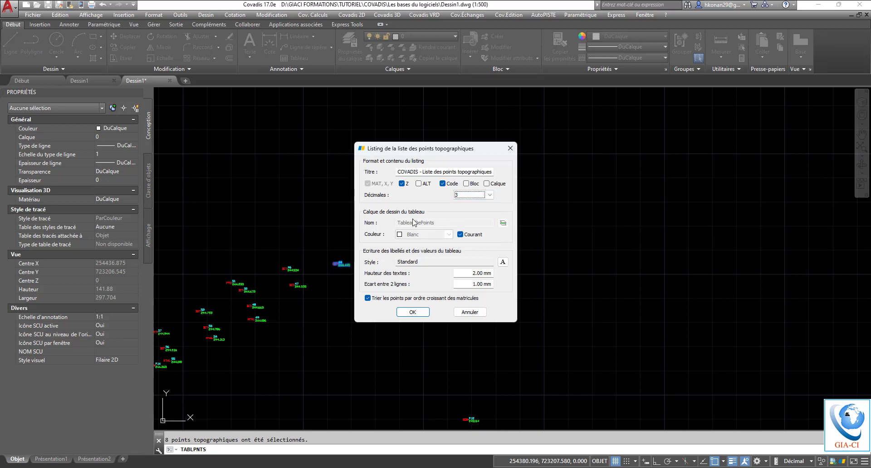
left_click(413, 311)
- Place the points table in the empty area east of the surveyed points and check its contents
scroll(418, 286, "down", 3)
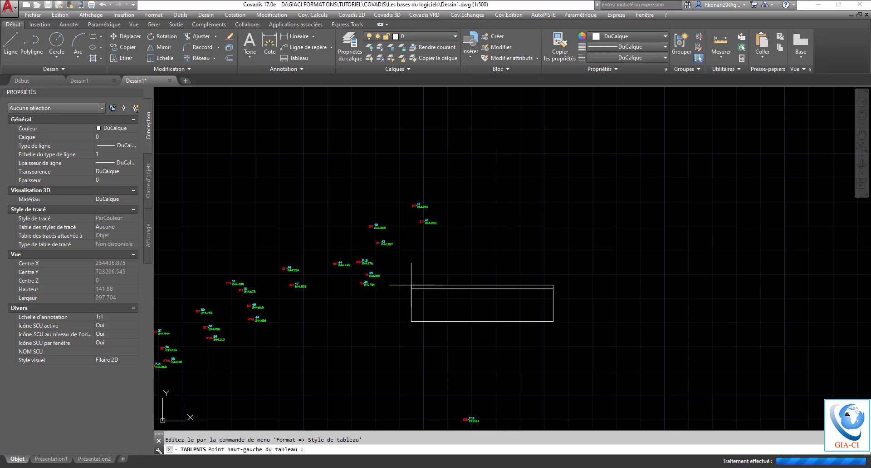
left_click(497, 222)
scroll(467, 227, "up", 2)
scroll(466, 225, "up", 6)
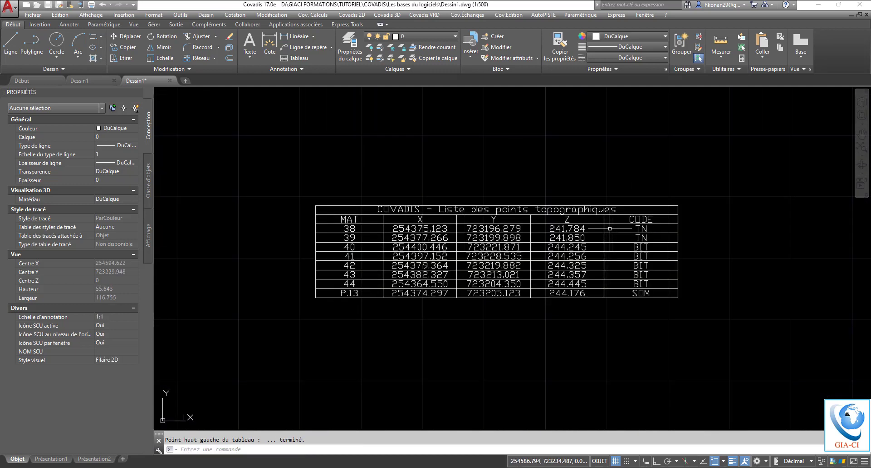
scroll(466, 232, "down", 2)
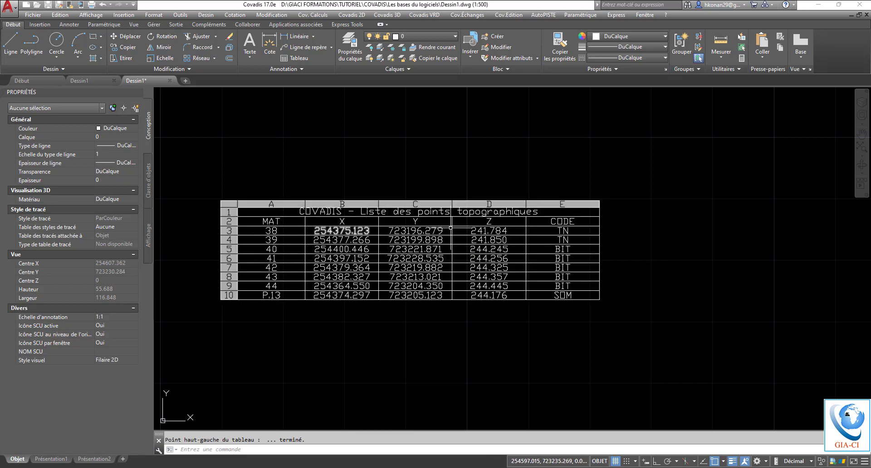
- Enable the table break on the points table and enlarge it to about 63 wide and 21 high
left_click(578, 223)
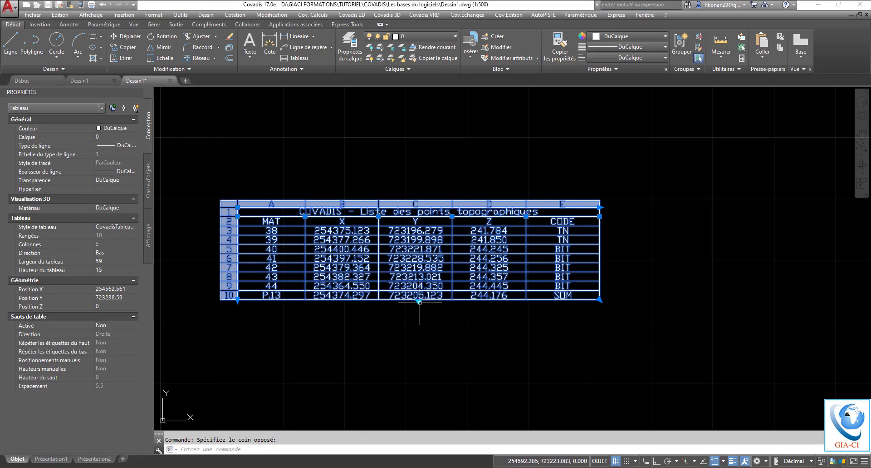
left_click(420, 302)
left_click(413, 324)
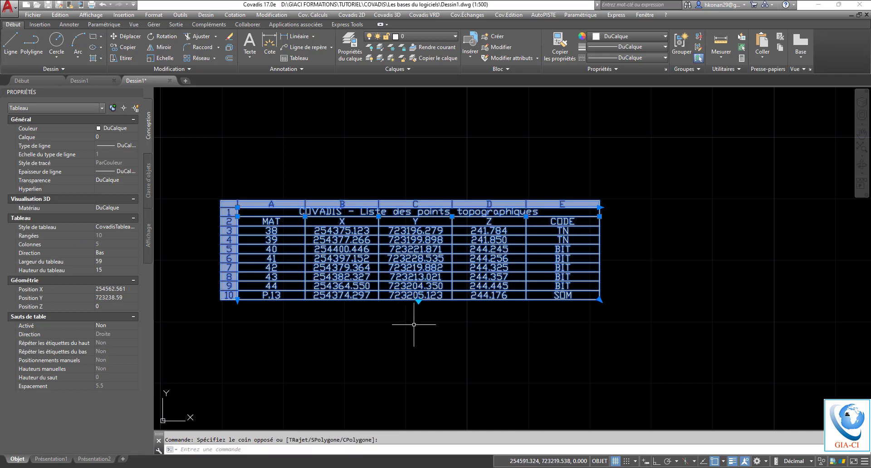
left_click(419, 300)
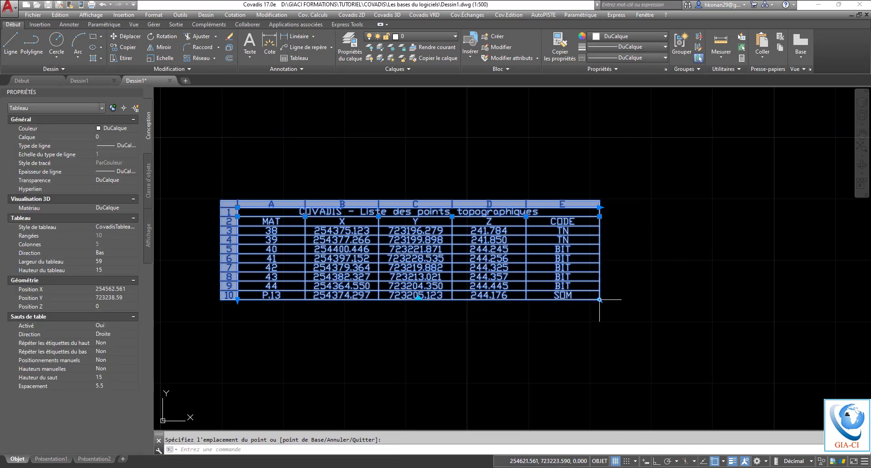
left_click(620, 334)
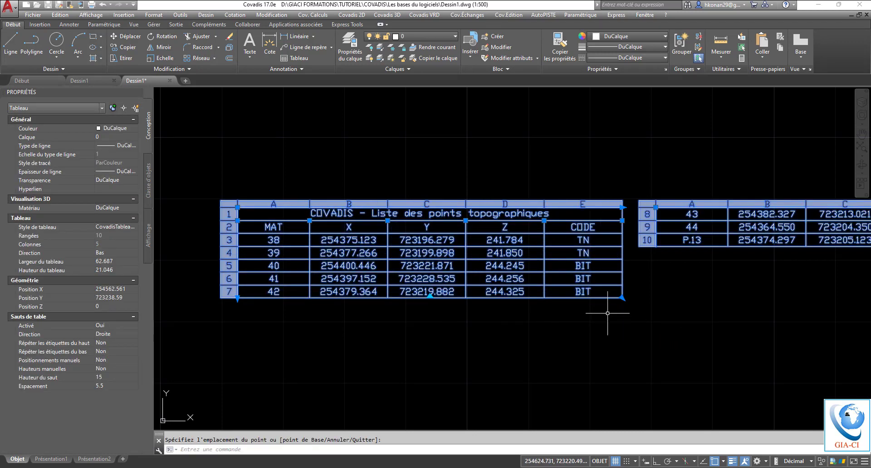
- Undo the table's break and resizing, and delete the points table from the drawing
left_click(508, 302)
left_click(489, 258)
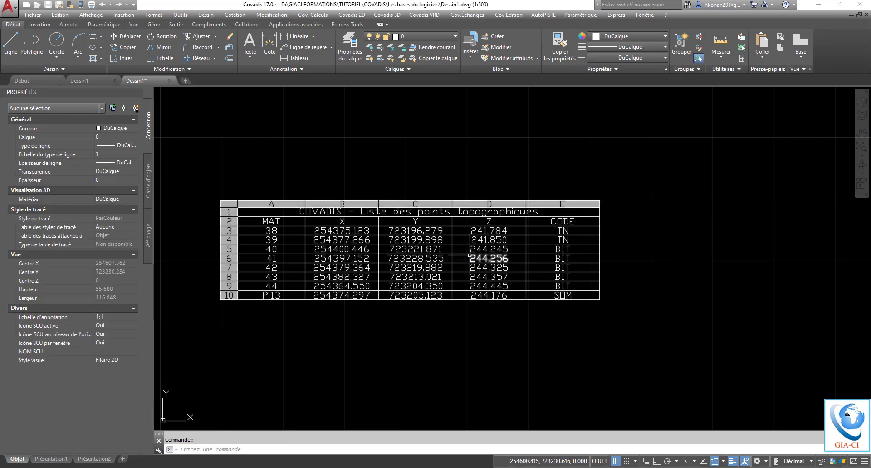
key("Escape")
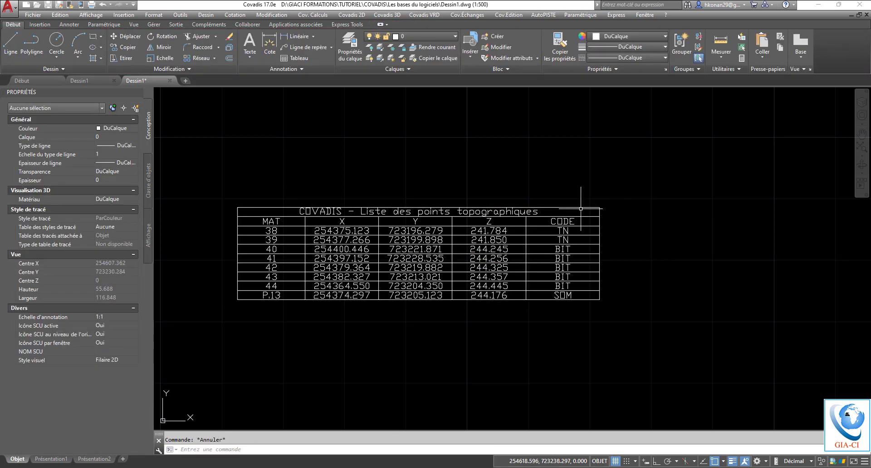
left_click(580, 207)
key("Delete")
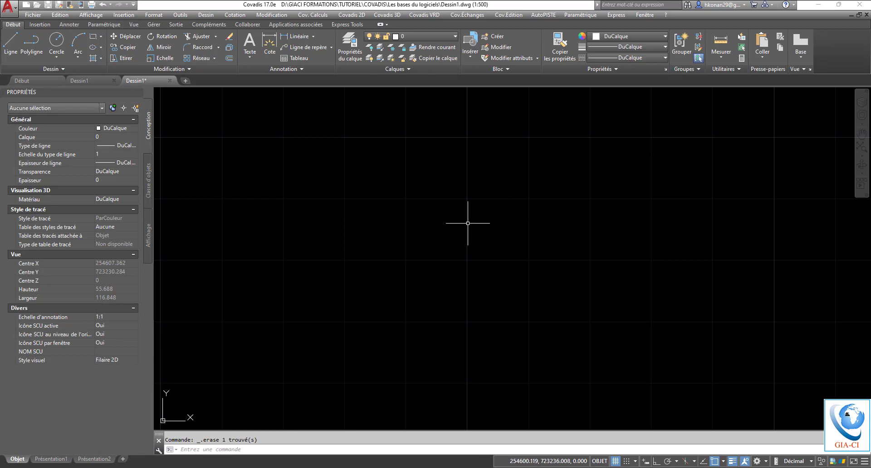
- Examine the matricules and codes of the topographic points all along the site's outline
scroll(468, 223, "down", 12)
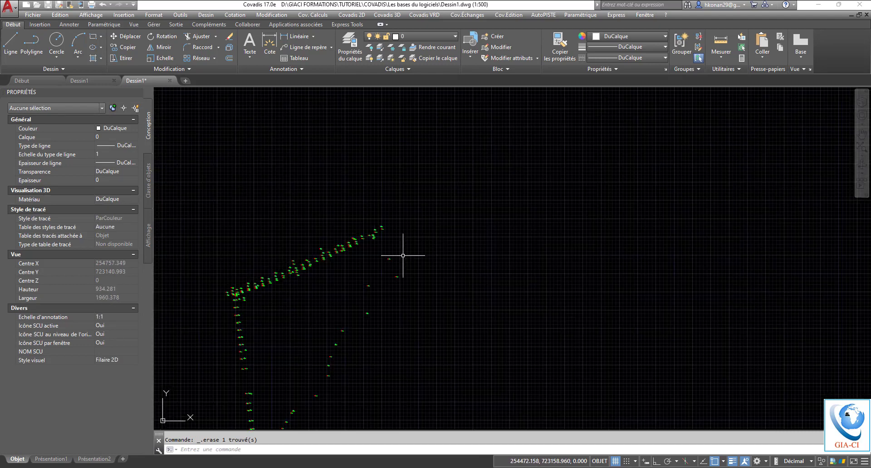
middle_click_drag(399, 253, 408, 224)
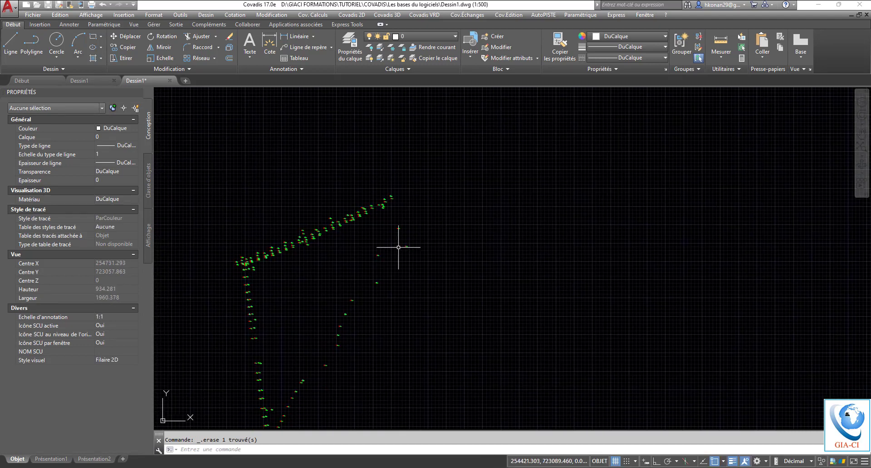
middle_click_drag(307, 257, 327, 225)
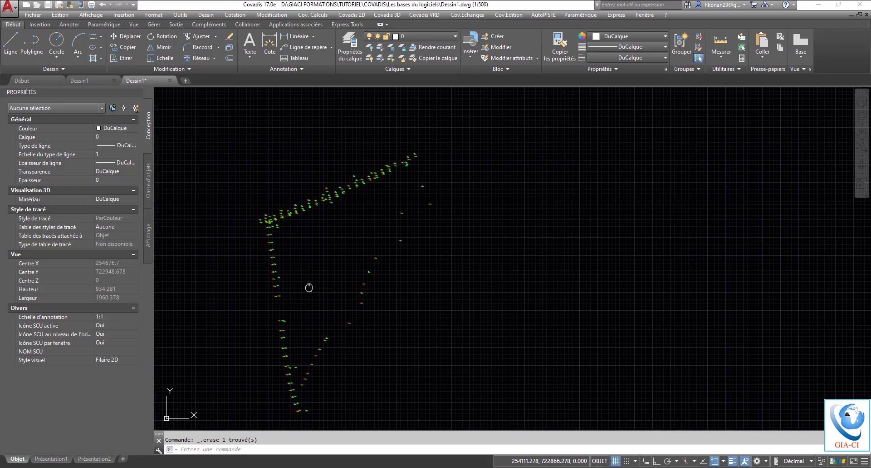
middle_click_drag(307, 286, 314, 258)
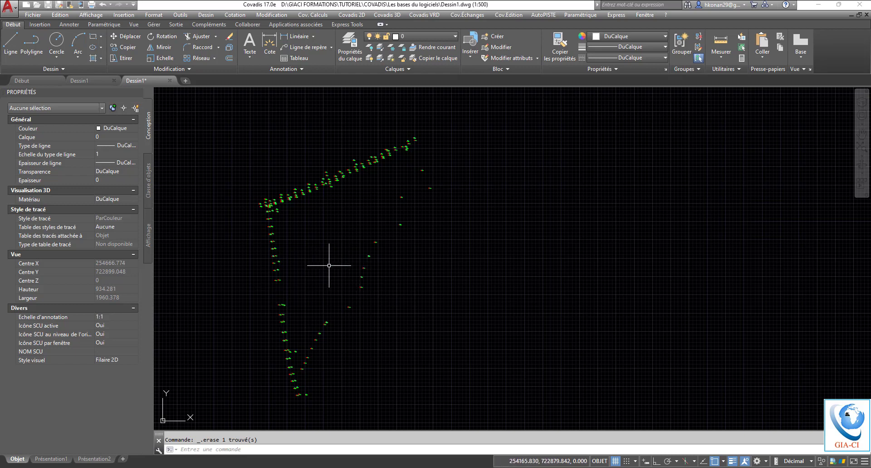
scroll(411, 206, "up", 4)
scroll(372, 255, "up", 8)
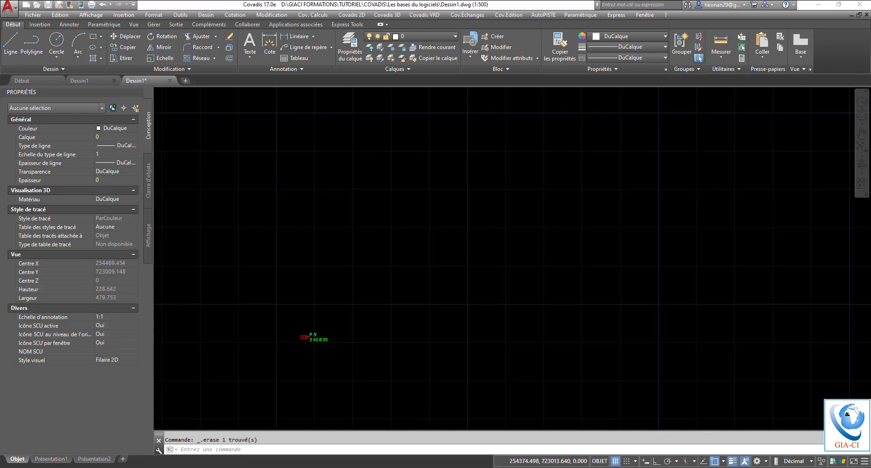
scroll(270, 395, "down", 12)
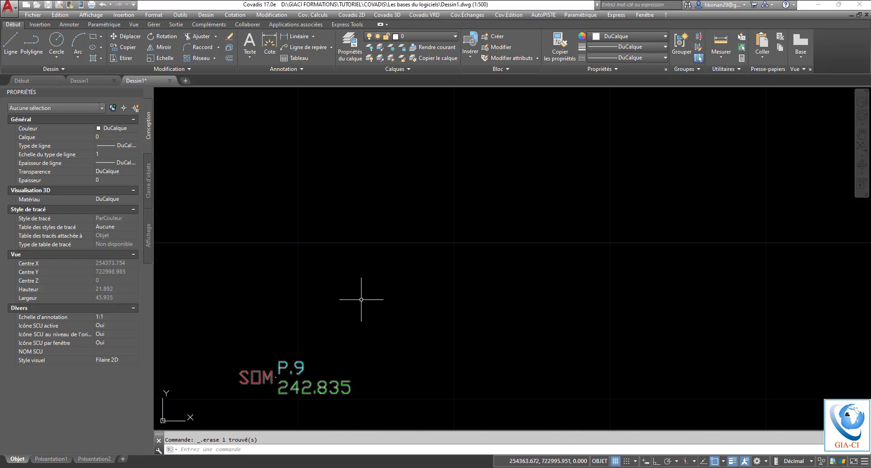
scroll(253, 286, "up", 10)
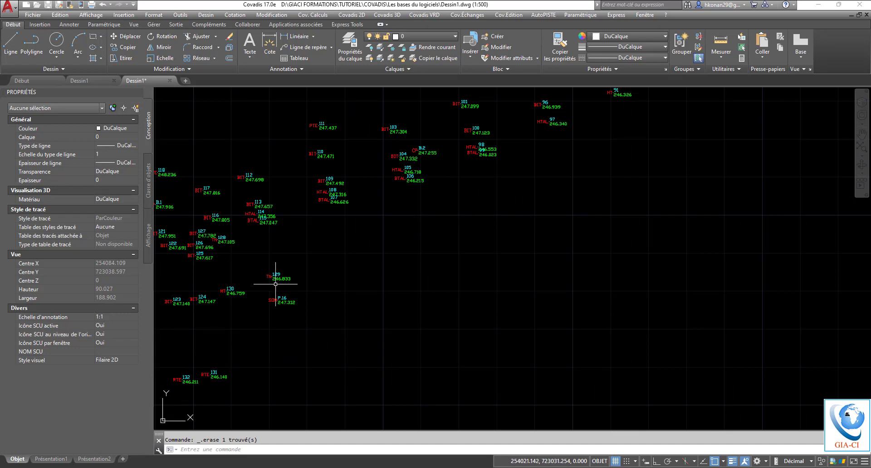
scroll(290, 268, "down", 10)
scroll(282, 288, "up", 12)
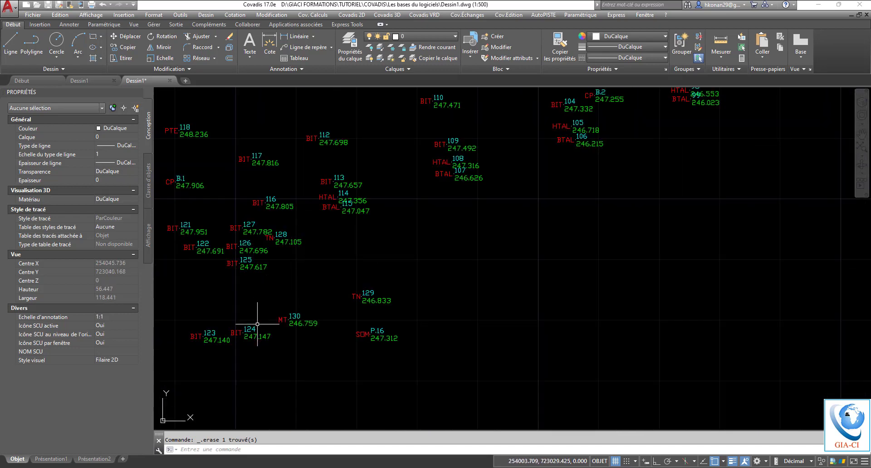
scroll(250, 296, "down", 6)
scroll(281, 367, "up", 6)
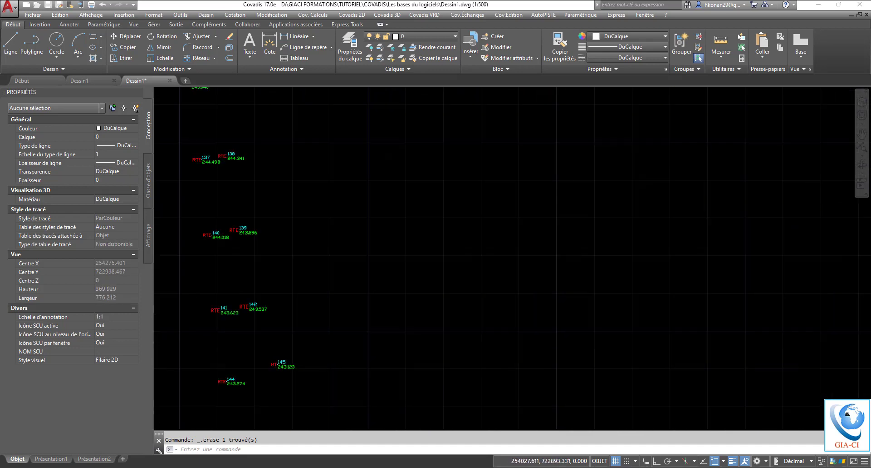
scroll(282, 368, "down", 12)
scroll(318, 282, "up", 5)
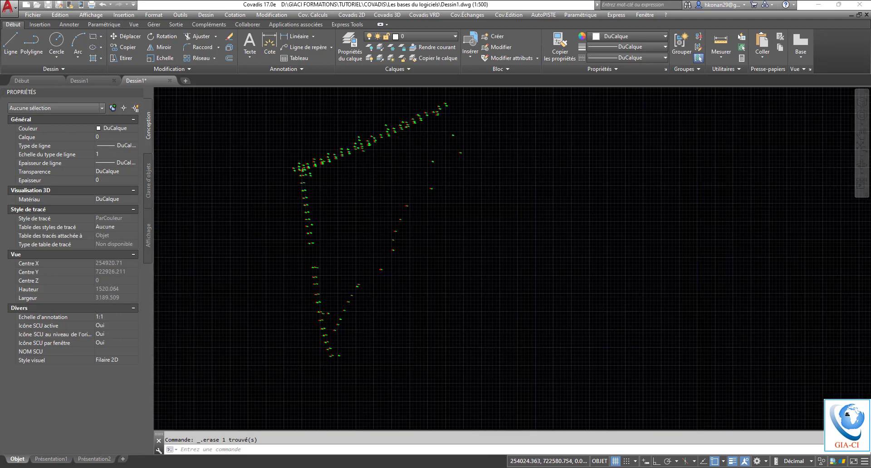
scroll(348, 305, "down", 2)
scroll(350, 267, "up", 6)
scroll(321, 262, "down", 4)
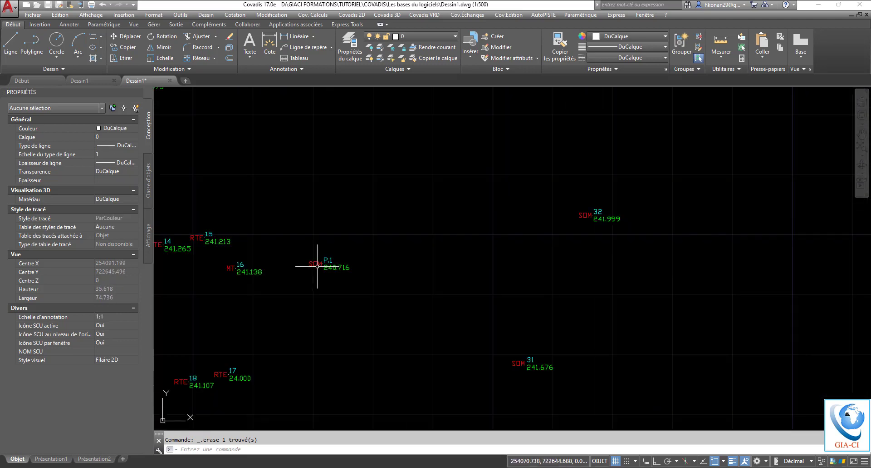
scroll(316, 271, "down", 8)
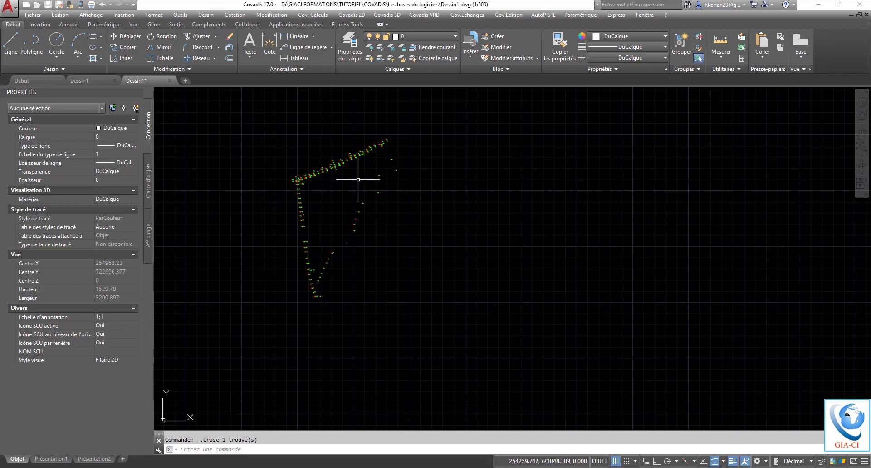
middle_click_drag(383, 175, 384, 198)
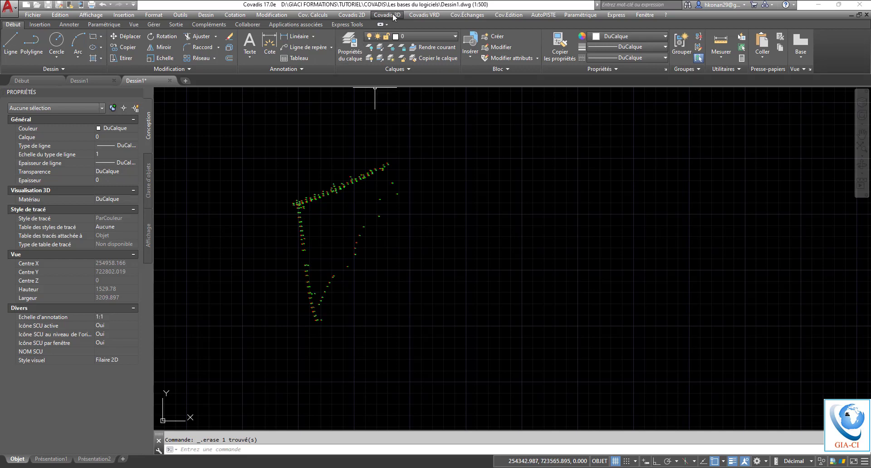
- Start a polyline by matricules and begin entering the matricule range from P.1
left_click(356, 17)
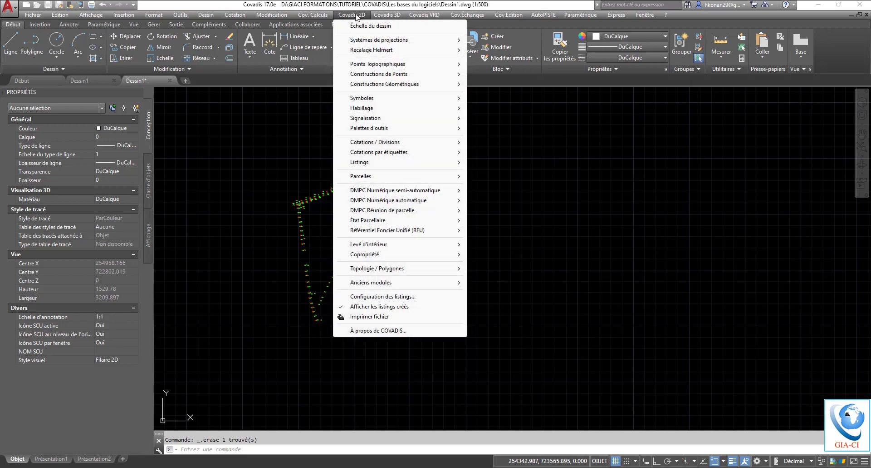
mouse_move(408, 84)
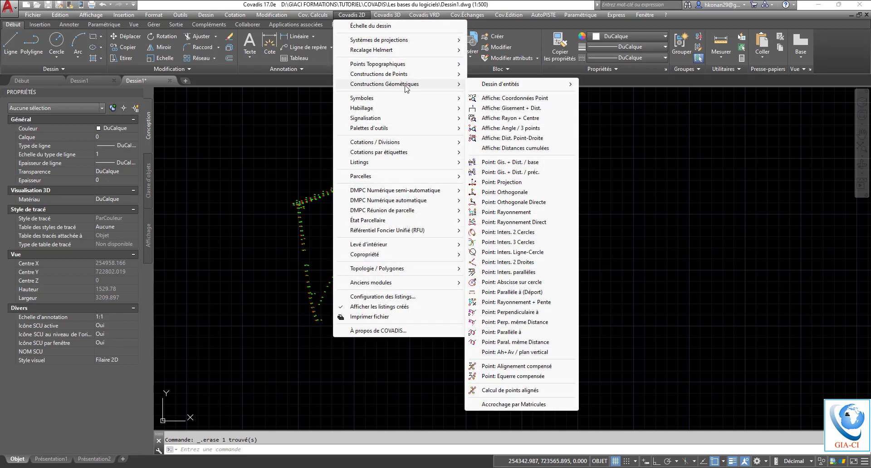
mouse_move(493, 88)
mouse_move(534, 88)
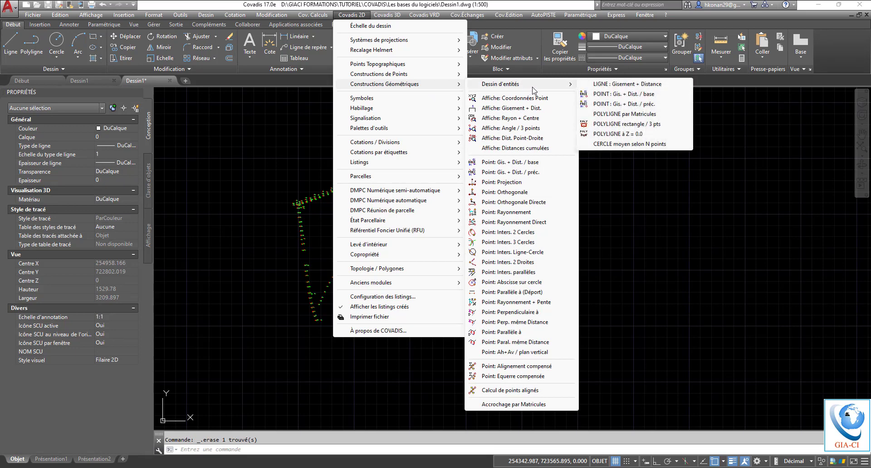
left_click(620, 114)
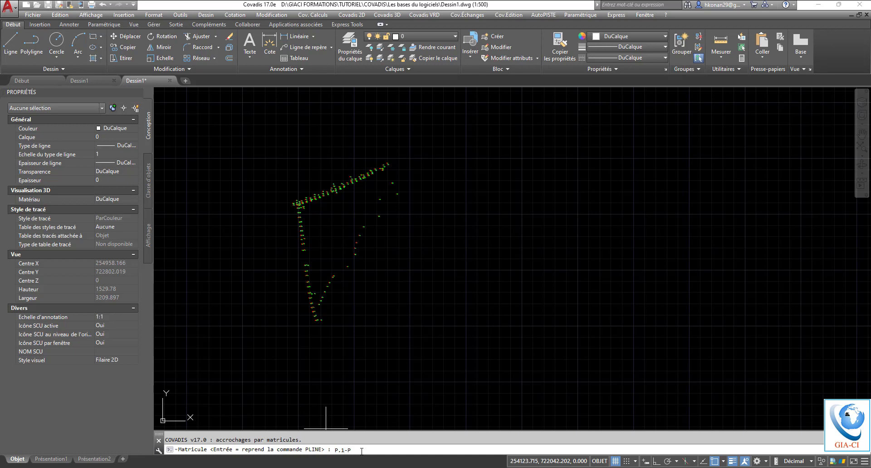
- Examine the matricules of the surveyed points around the site to find the last number in the P series
scroll(347, 291, "up", 5)
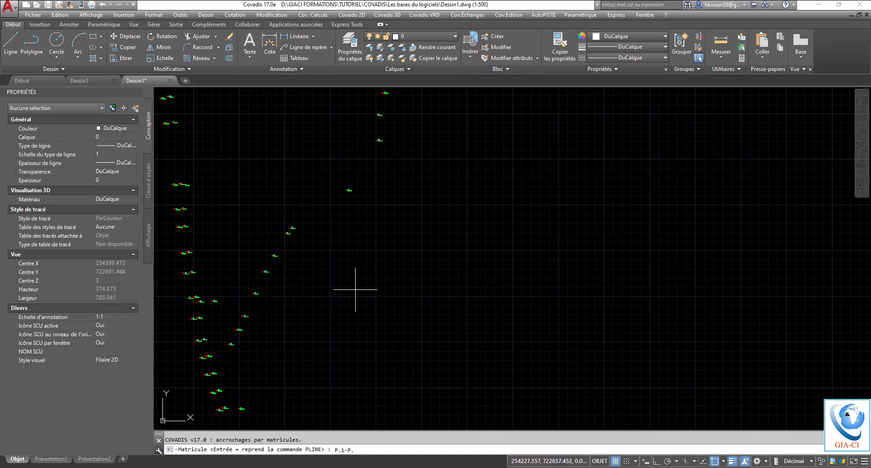
scroll(213, 308, "up", 3)
scroll(229, 346, "down", 6)
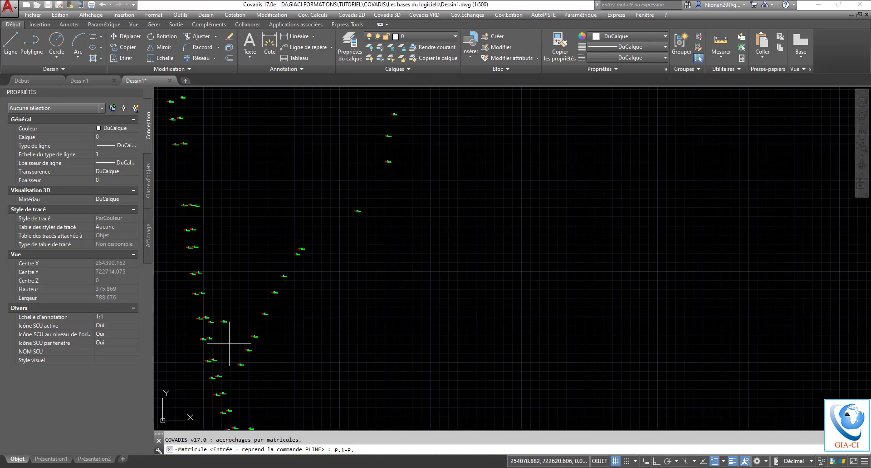
scroll(200, 191, "up", 10)
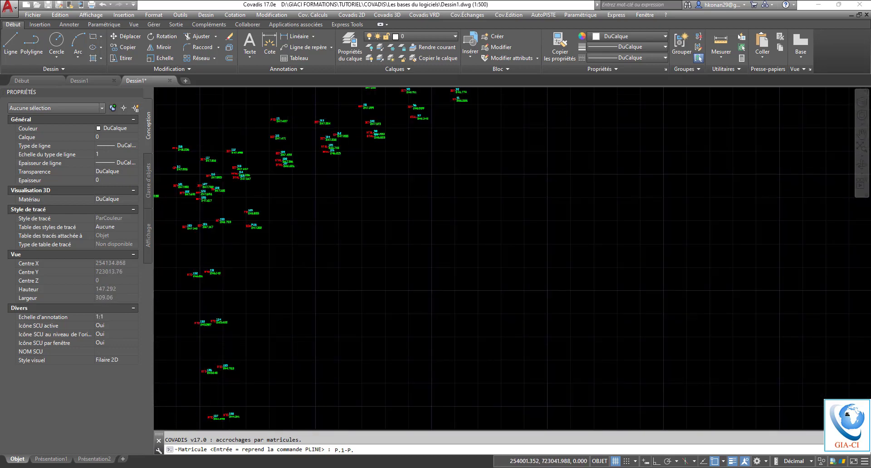
scroll(275, 286, "down", 3)
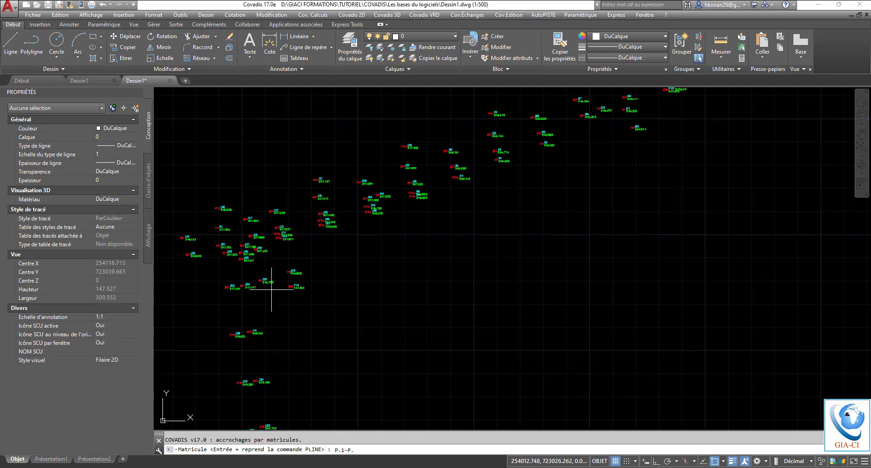
scroll(642, 121, "up", 2)
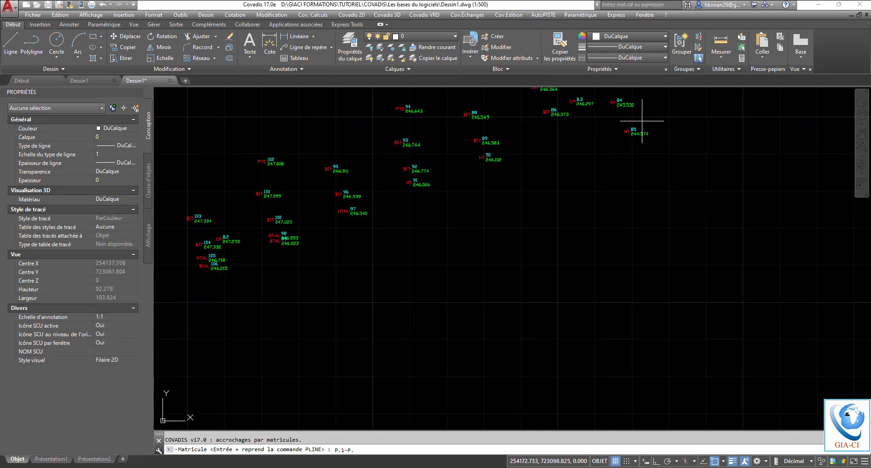
scroll(476, 156, "down", 3)
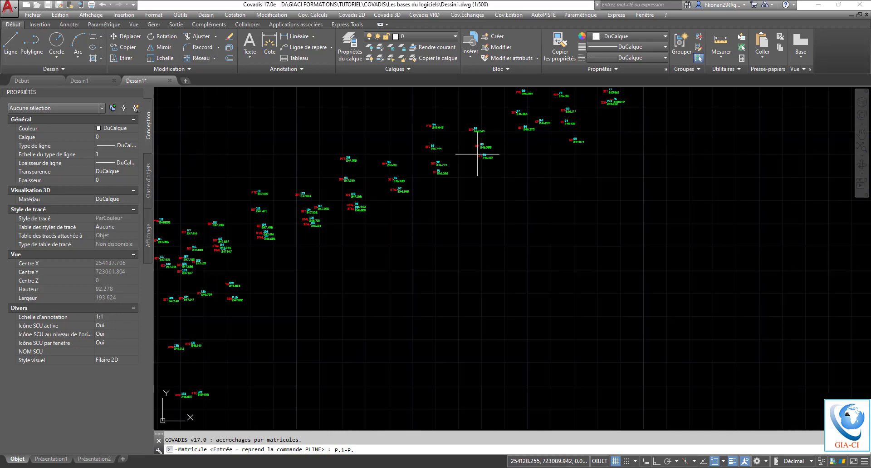
scroll(301, 219, "up", 3)
scroll(301, 219, "up", 4)
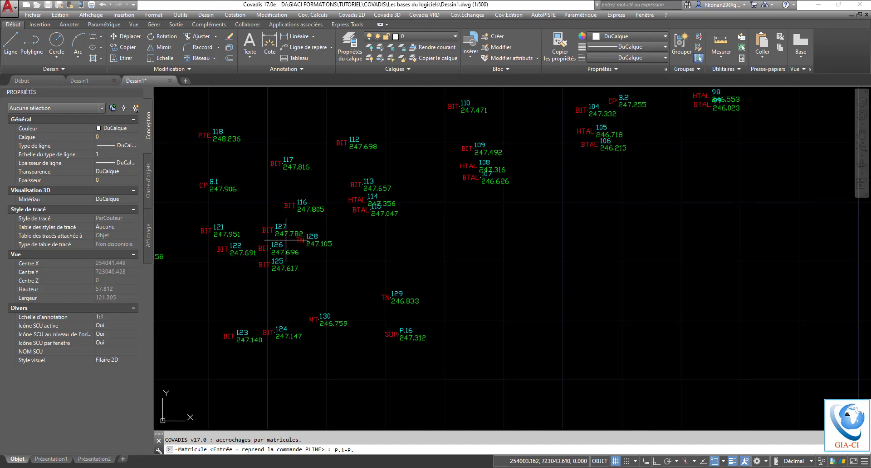
scroll(285, 276, "down", 2)
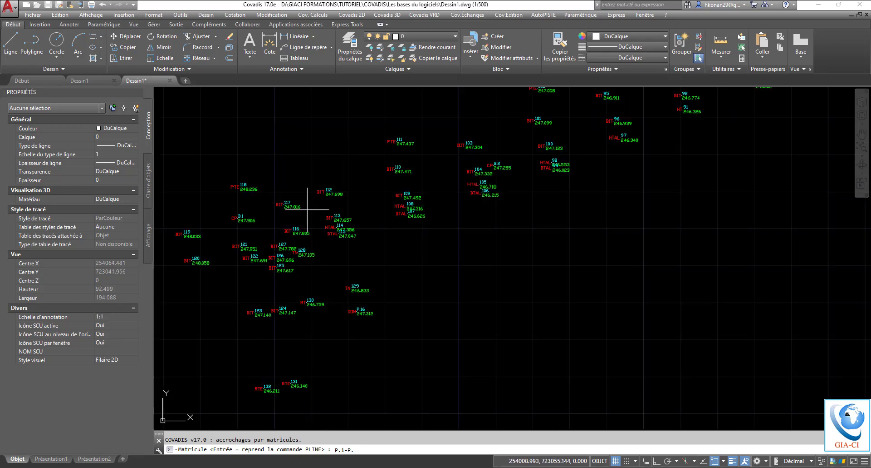
scroll(301, 207, "down", 8)
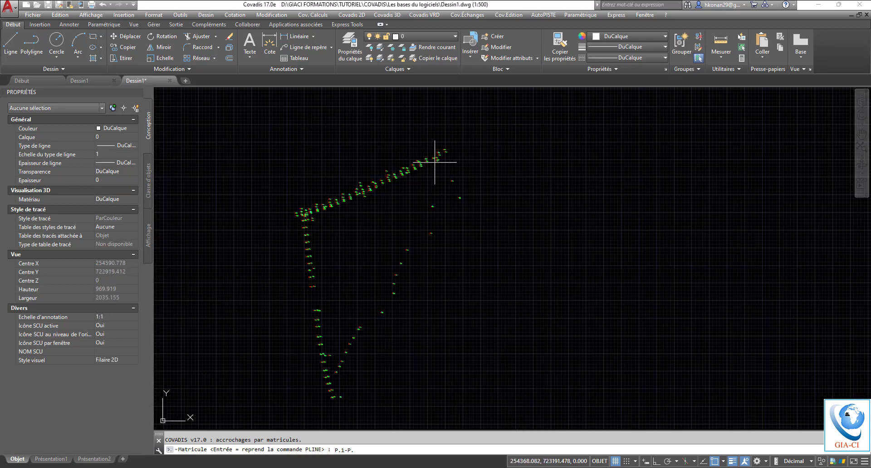
scroll(444, 162, "up", 11)
scroll(429, 257, "down", 9)
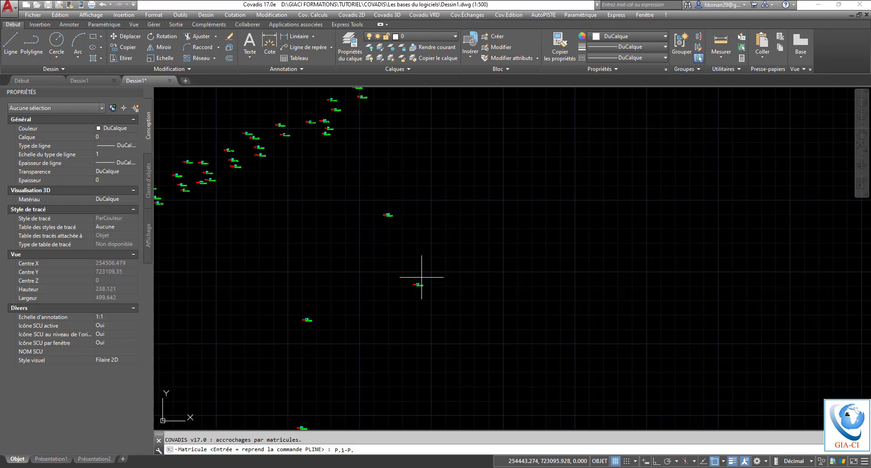
scroll(393, 212, "down", 4)
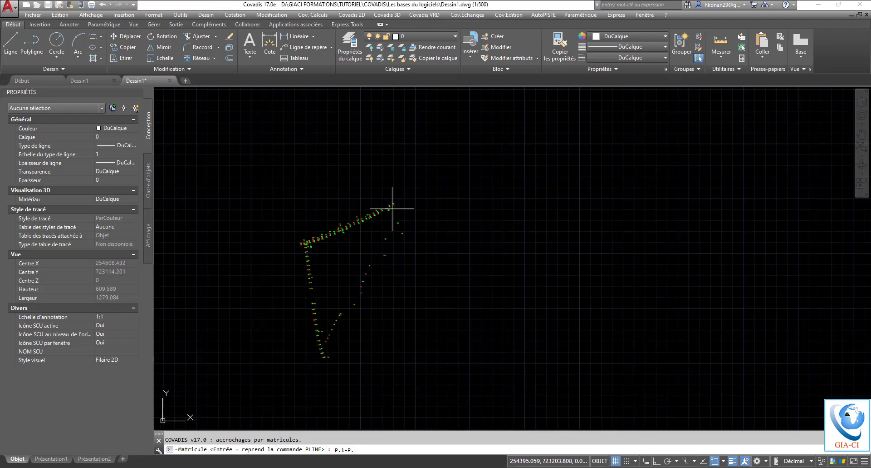
scroll(355, 292, "up", 4)
scroll(334, 287, "up", 6)
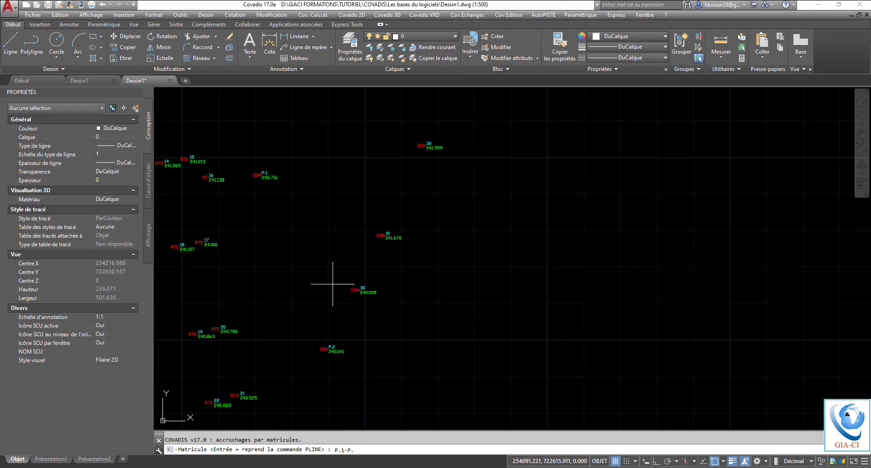
scroll(340, 326, "down", 4)
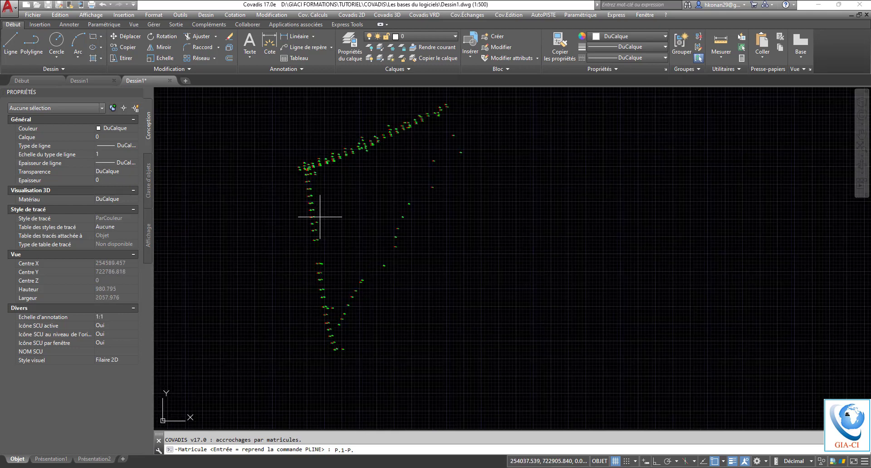
scroll(311, 211, "up", 6)
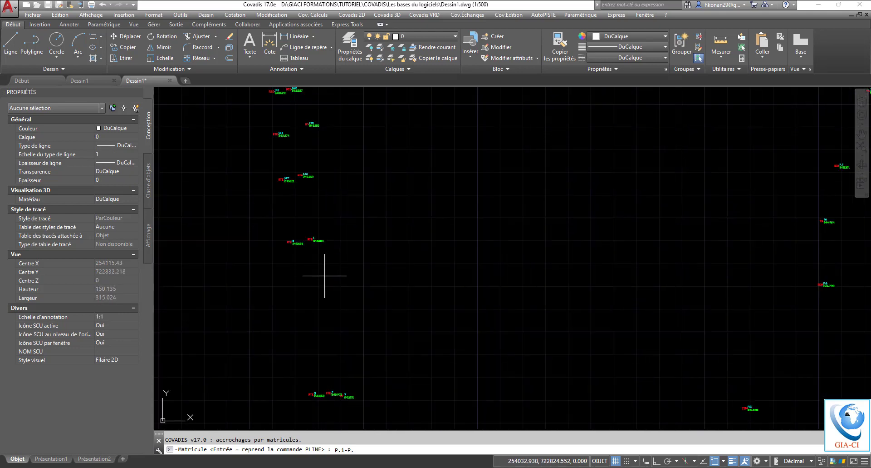
scroll(318, 244, "up", 5)
scroll(322, 257, "down", 6)
scroll(322, 289, "up", 5)
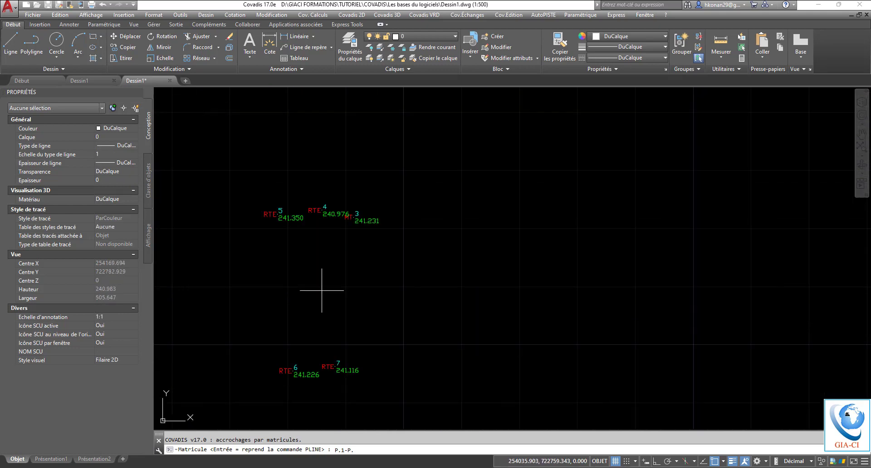
scroll(329, 277, "down", 7)
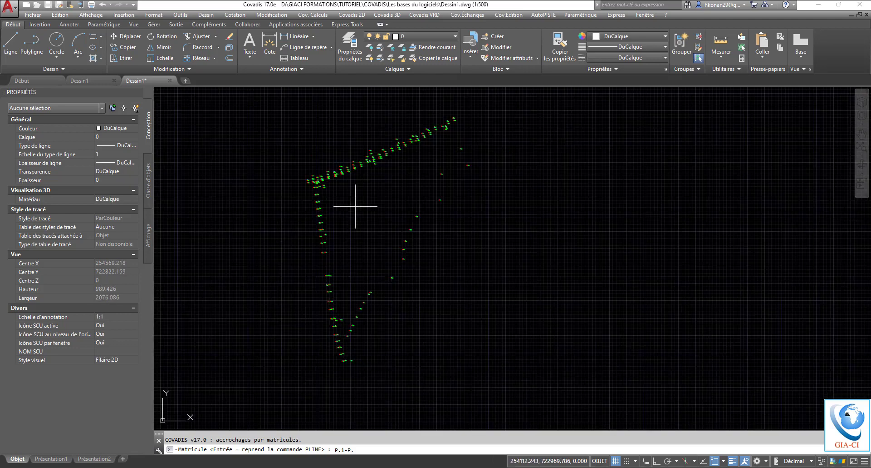
scroll(323, 175, "up", 3)
scroll(307, 203, "up", 7)
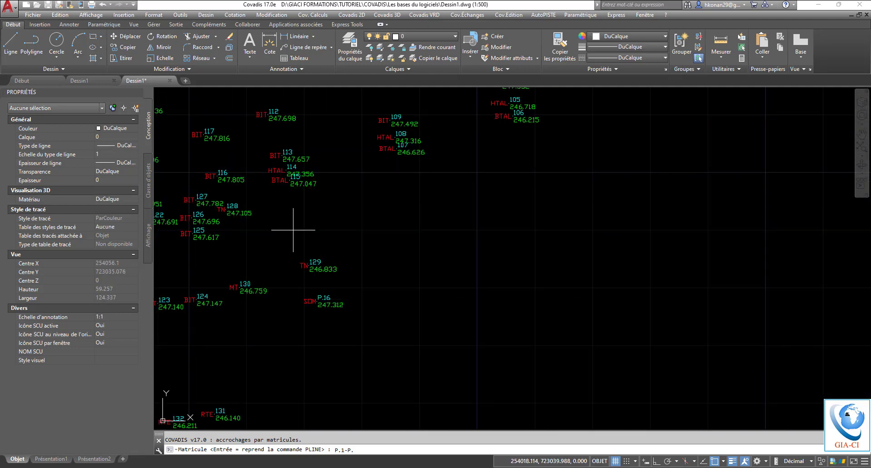
scroll(298, 230, "down", 2)
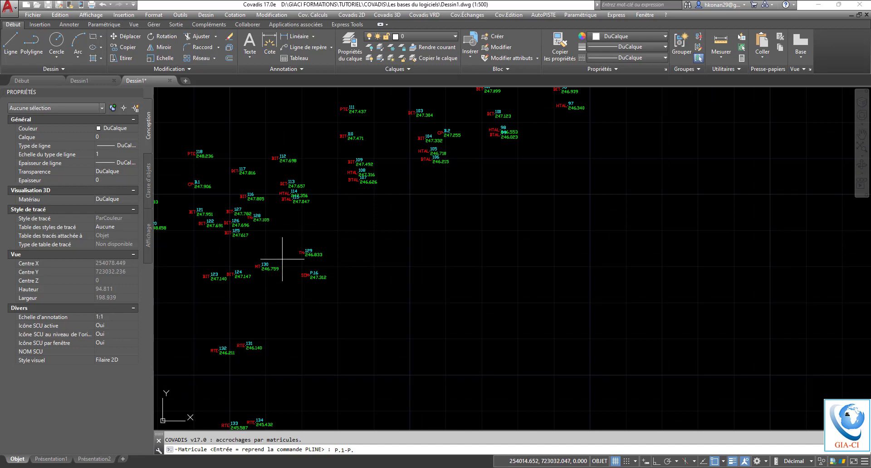
scroll(289, 250, "down", 4)
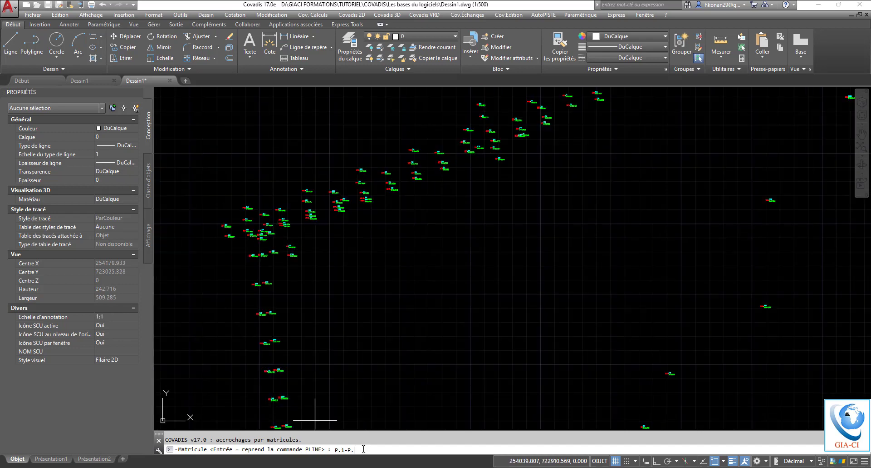
- Draw the polyline through matricules P.1 to P.20 and check the point where it ends
key("Return")
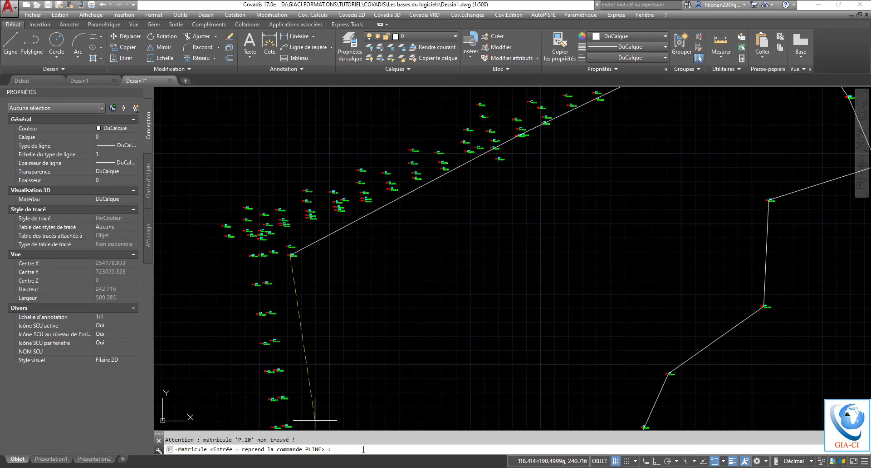
scroll(298, 258, "up", 10)
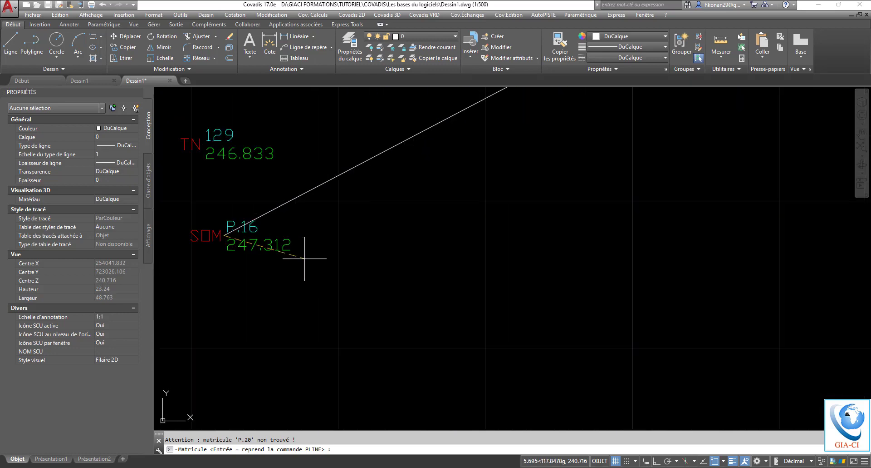
scroll(247, 219, "down", 14)
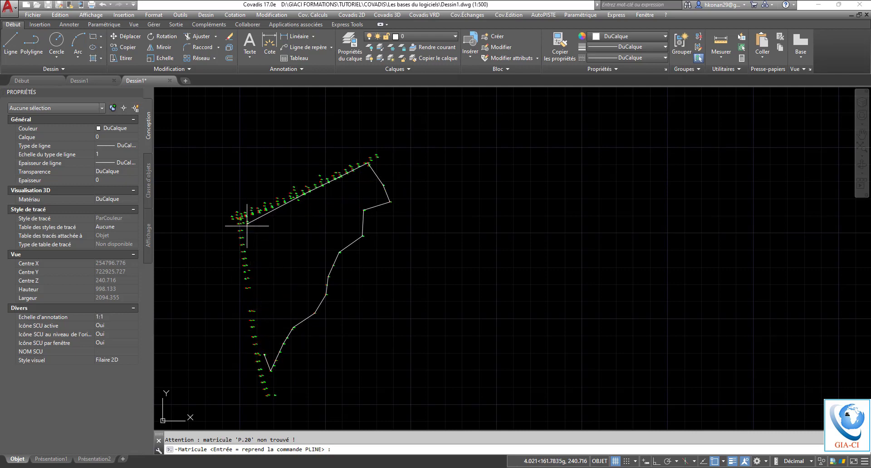
scroll(244, 242, "up", 2)
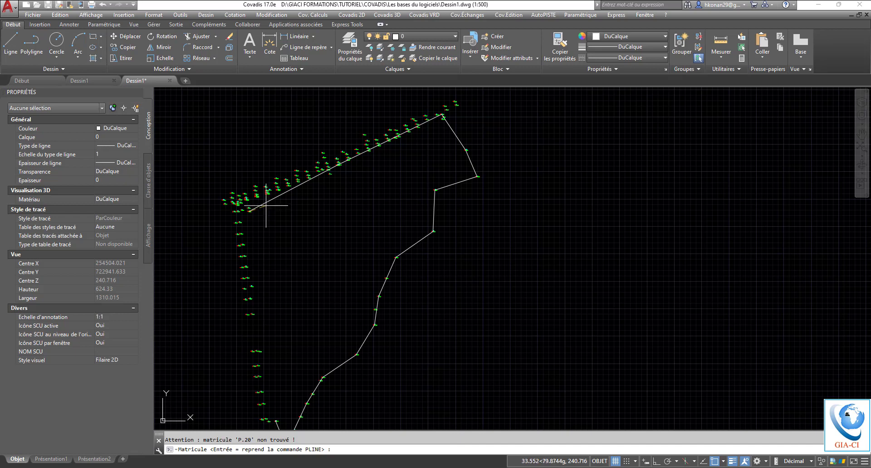
- Resume the polyline command and close the outline back to its starting point
key("Return")
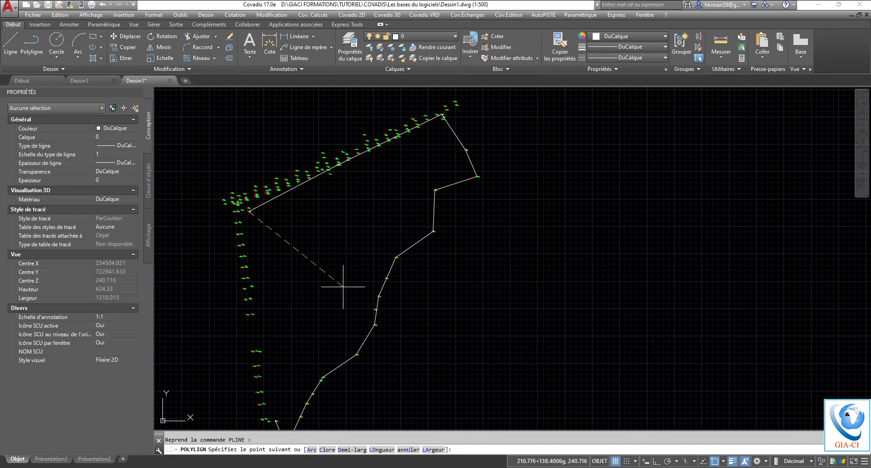
scroll(373, 202, "down", 4)
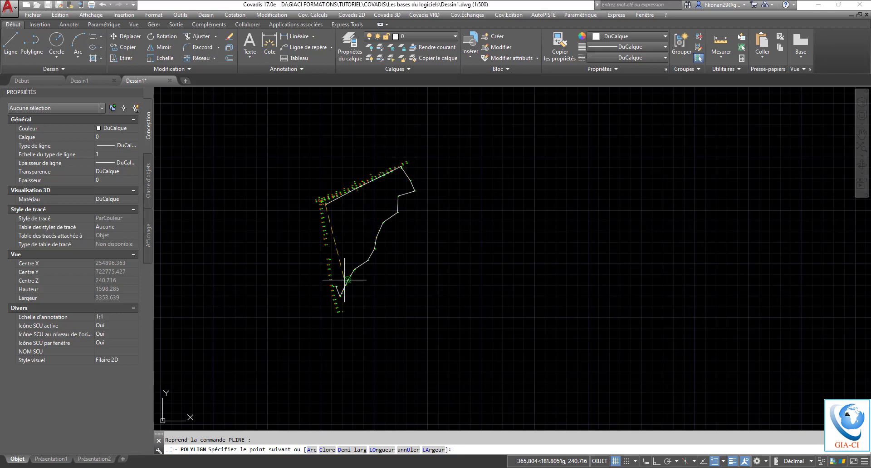
scroll(347, 229, "up", 4)
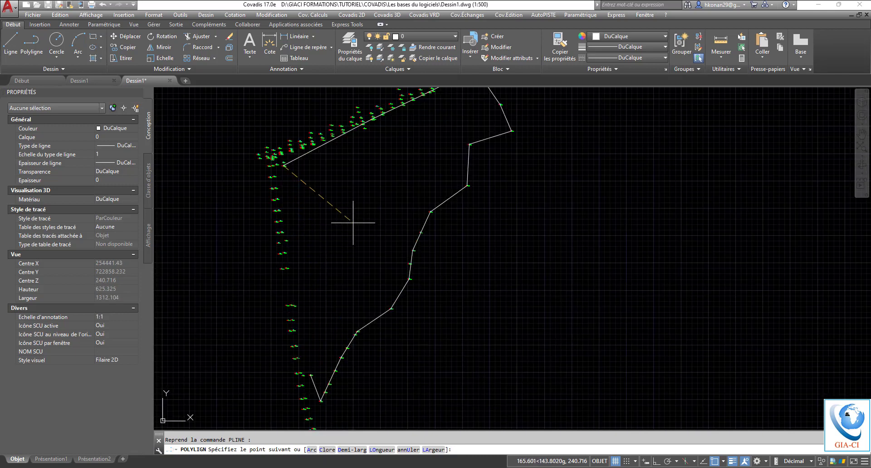
right_click(345, 198)
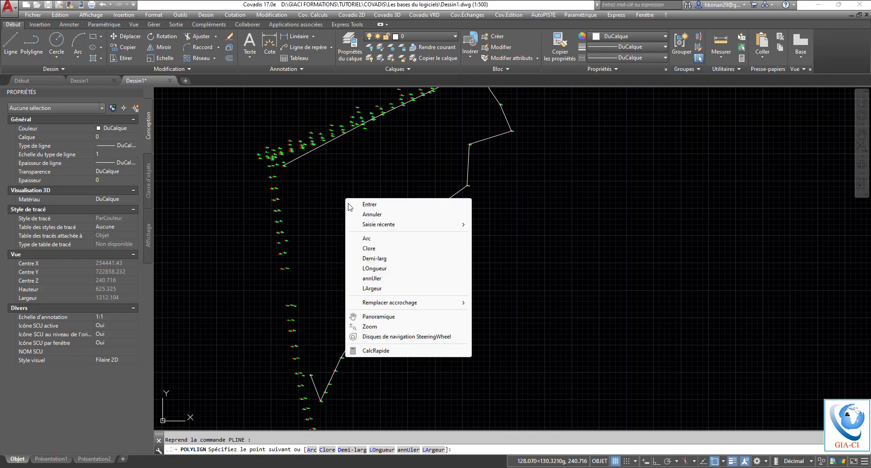
left_click(373, 249)
- Select the closed polyline to check its length and area properties, and clear the selection
scroll(328, 230, "down", 4)
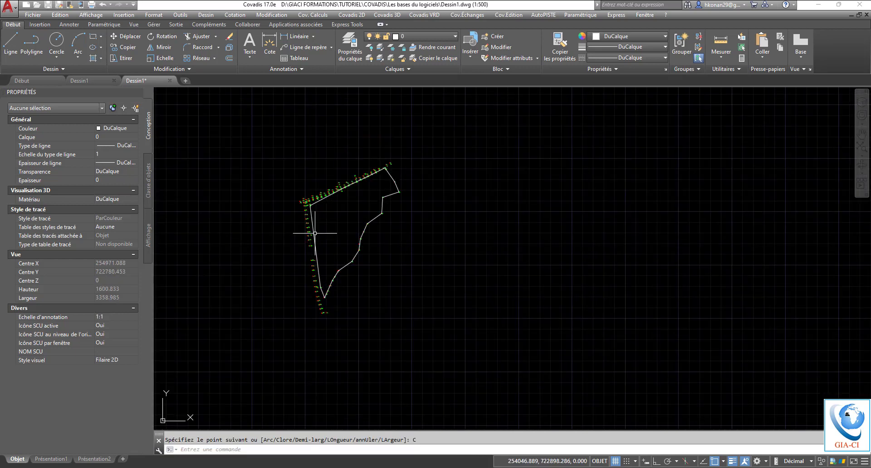
left_click(315, 233)
scroll(343, 214, "up", 2)
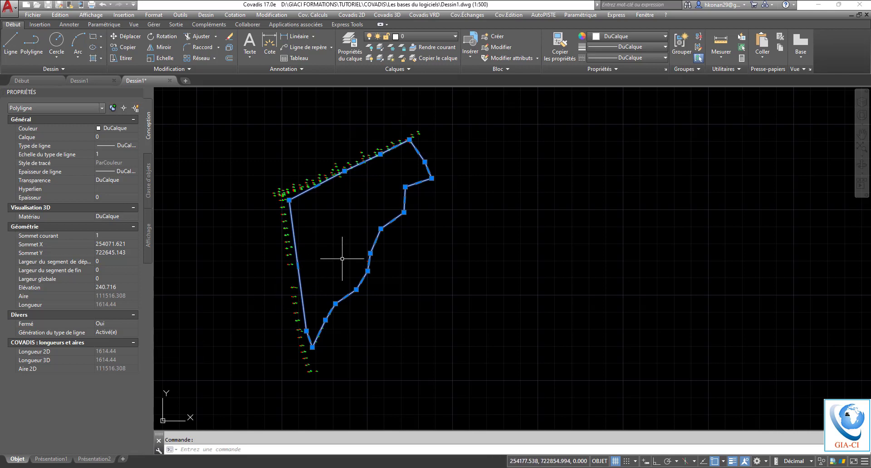
key("Escape")
mouse_move(352, 206)
middle_mouse_down()
mouse_move(374, 204)
mouse_move(390, 230)
middle_mouse_up()
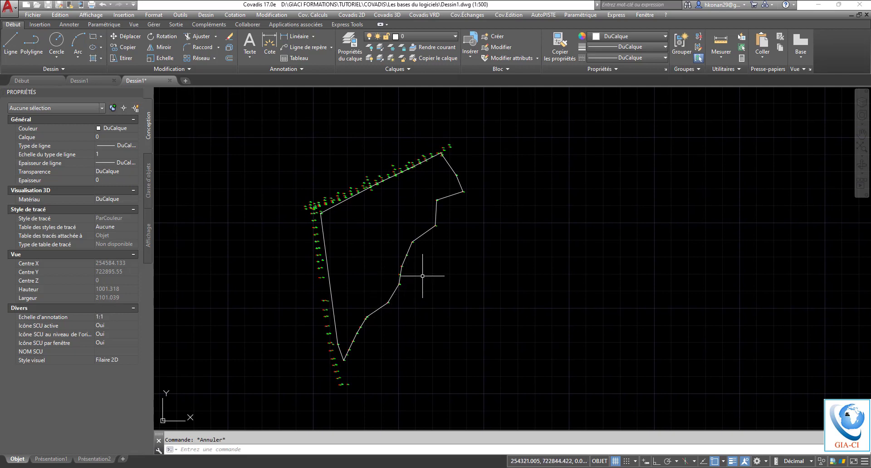
middle_click_drag(420, 276, 410, 272)
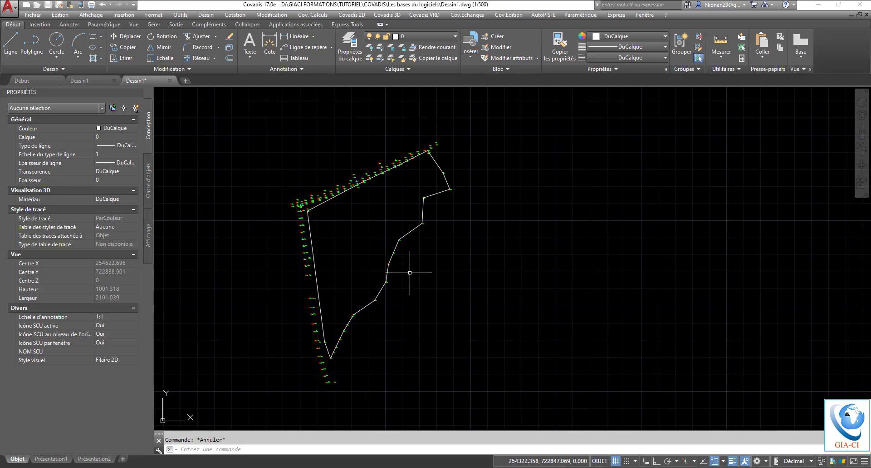
- Examine the surveyed points along the outline's northern edge to locate those coded PTE
middle_click_drag(356, 237, 363, 237)
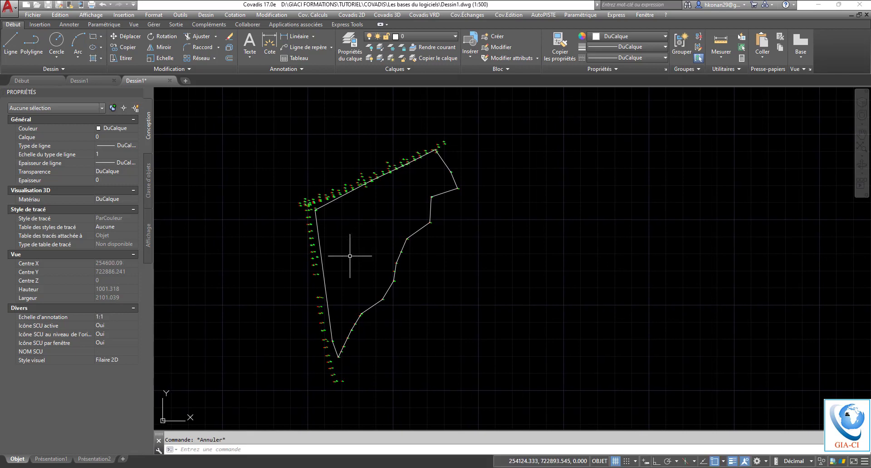
middle_click_drag(457, 197, 449, 210)
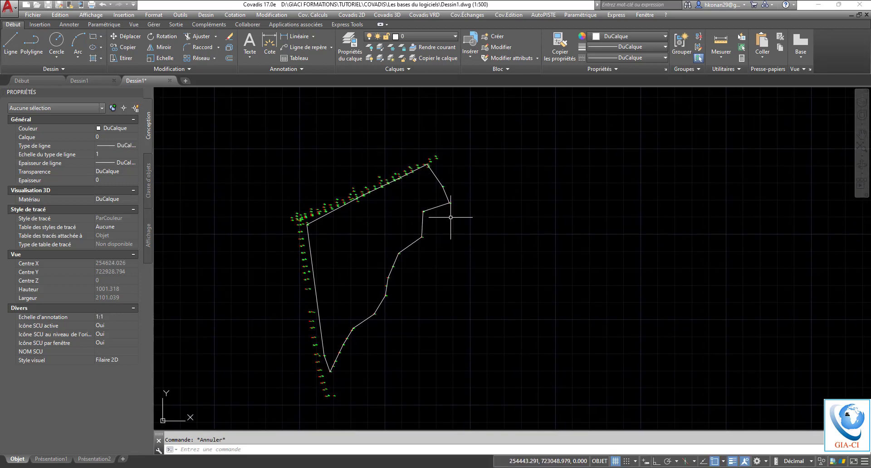
middle_click_drag(357, 238, 369, 209)
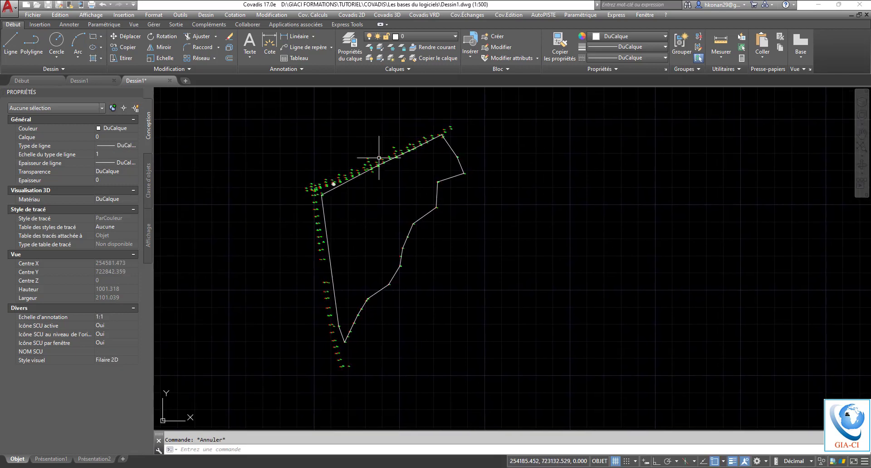
middle_click_drag(379, 158, 399, 195)
scroll(411, 205, "up", 2)
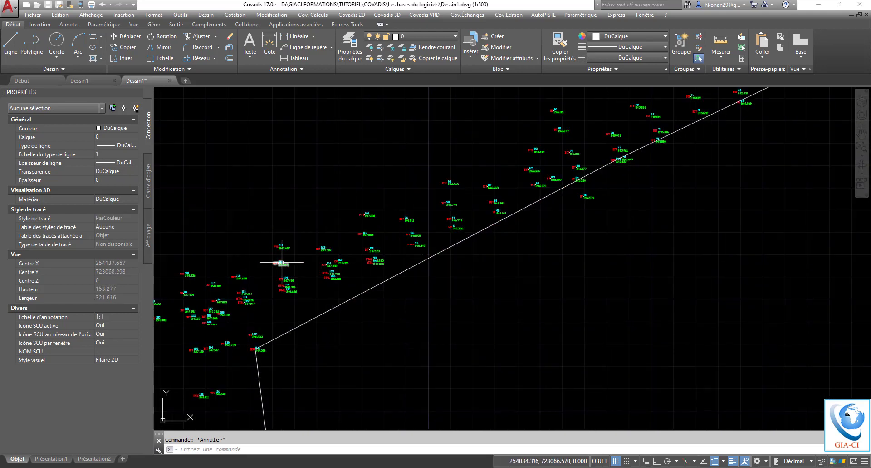
scroll(275, 265, "up", 3)
scroll(283, 260, "up", 3)
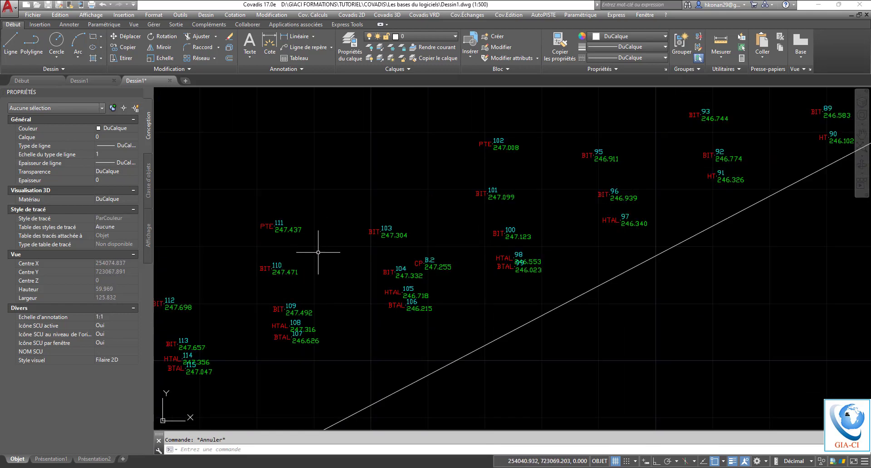
scroll(319, 255, "down", 8)
scroll(365, 236, "up", 6)
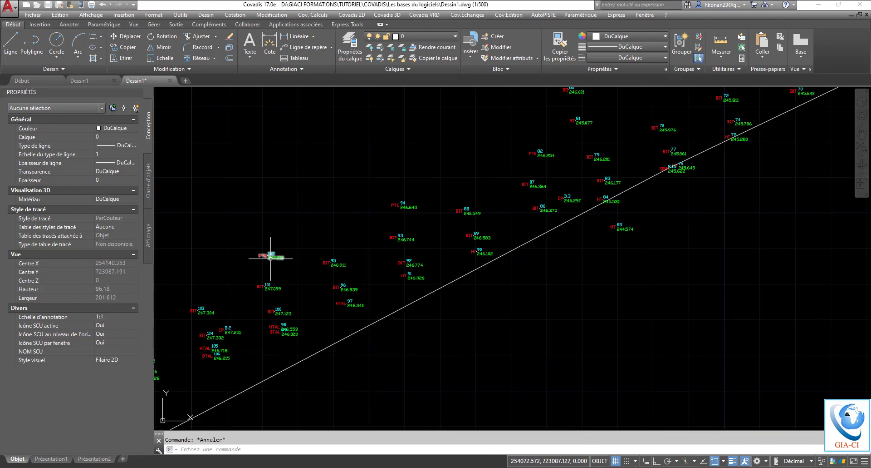
scroll(271, 258, "up", 6)
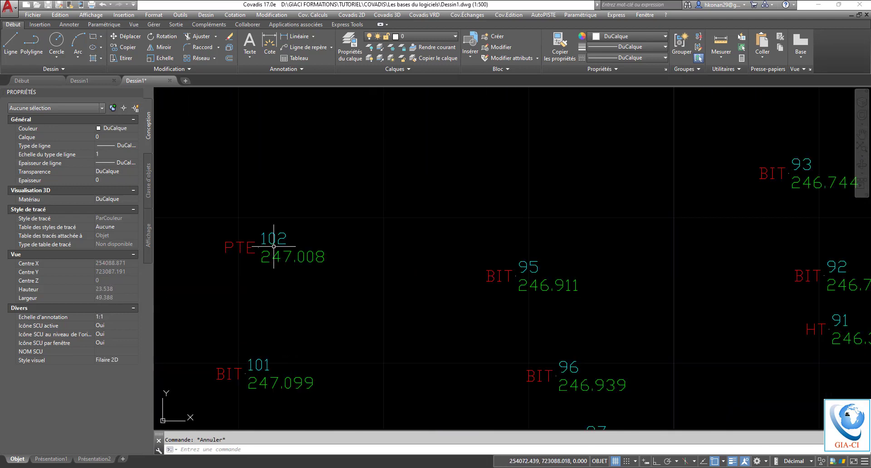
scroll(274, 246, "down", 12)
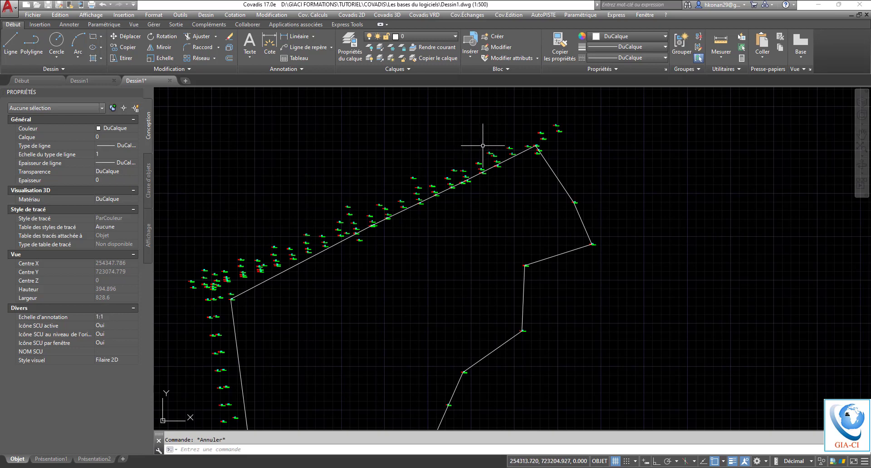
scroll(500, 156, "up", 12)
scroll(507, 176, "down", 4)
scroll(508, 175, "down", 12)
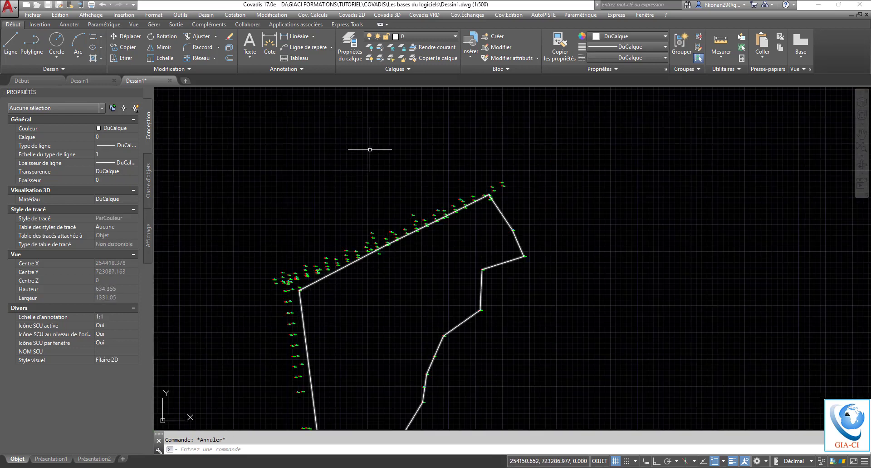
- Start inserting a scaled Covadis symbol and display the symbols of the Luminaire library
left_click(358, 19)
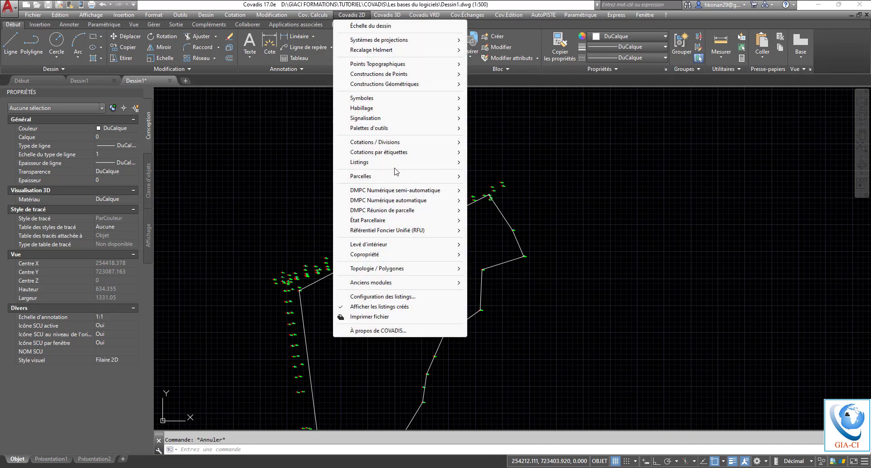
mouse_move(378, 119)
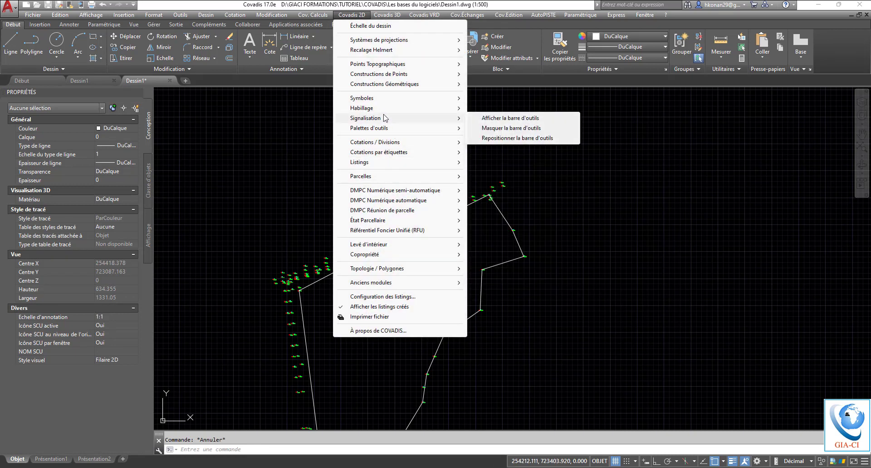
mouse_move(417, 101)
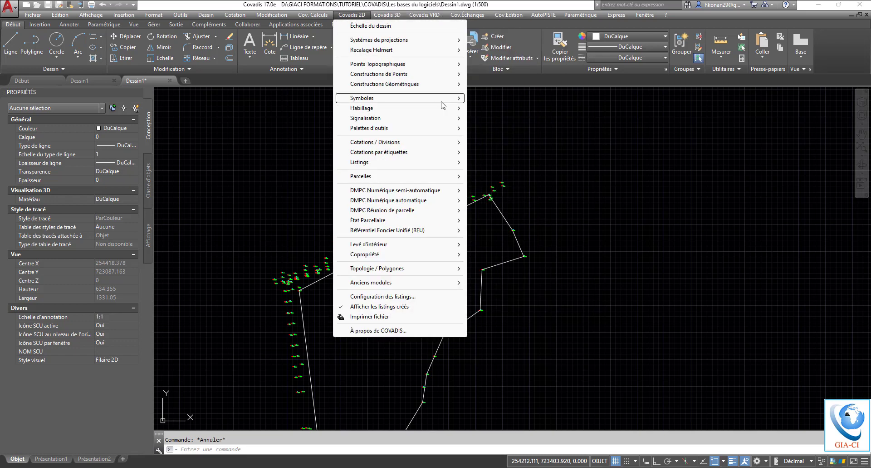
mouse_move(443, 106)
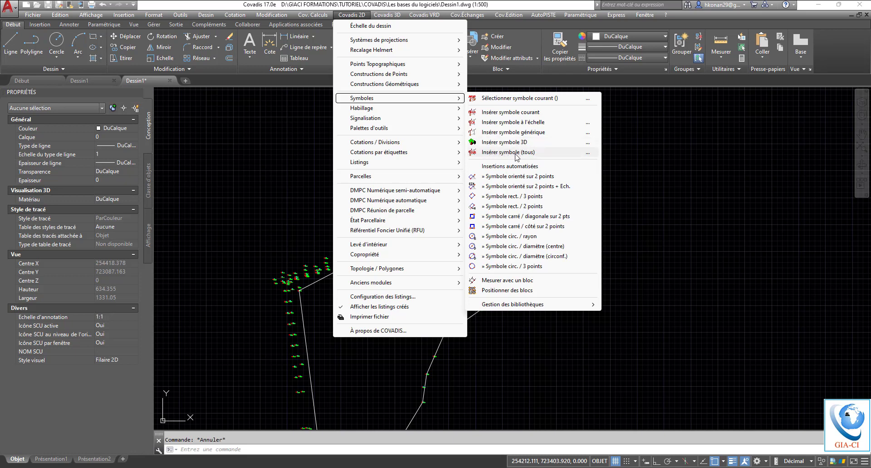
left_click(506, 123)
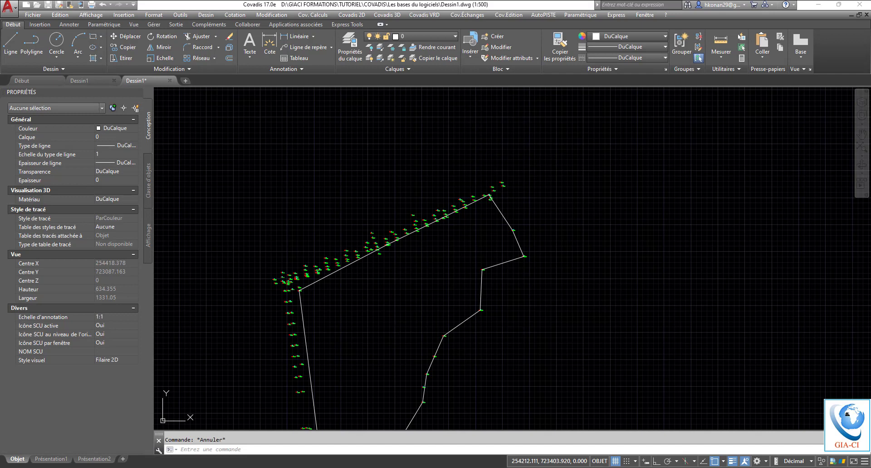
left_click_drag(430, 128, 483, 111)
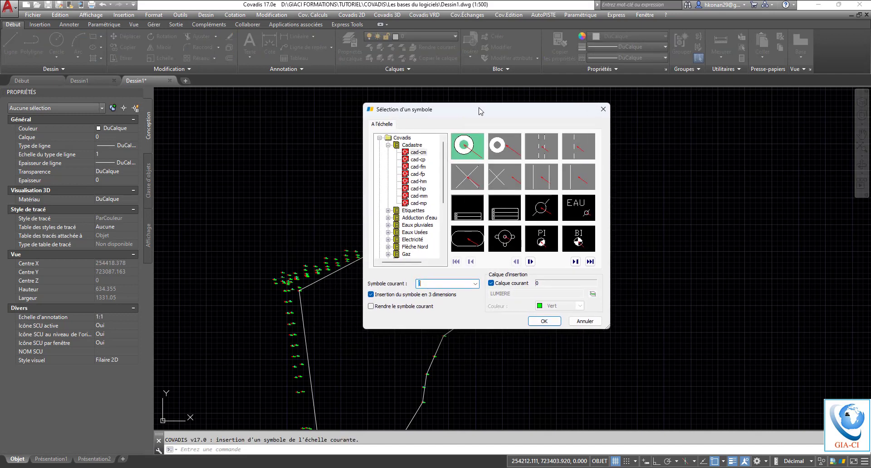
left_click(390, 144)
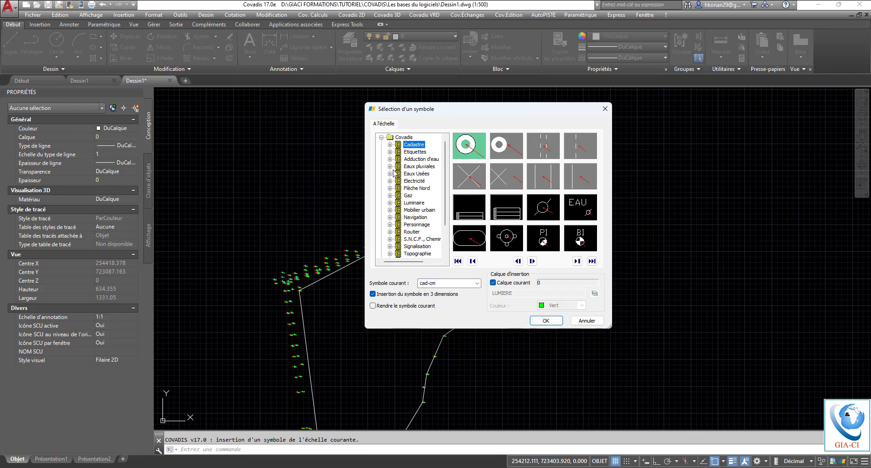
left_click(390, 203)
left_click(417, 144)
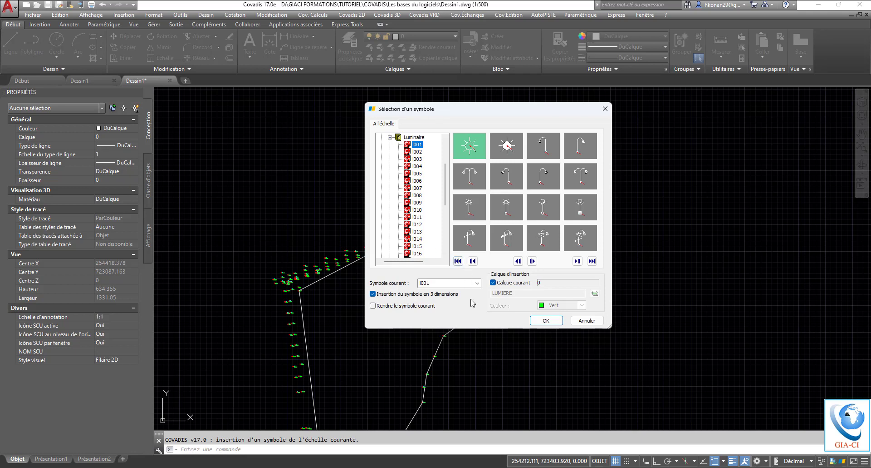
- Assign the symbol to layer LUMIERE instead of the current layer, with colour 30, and choose luminaire l004 for insertion
left_click(494, 283)
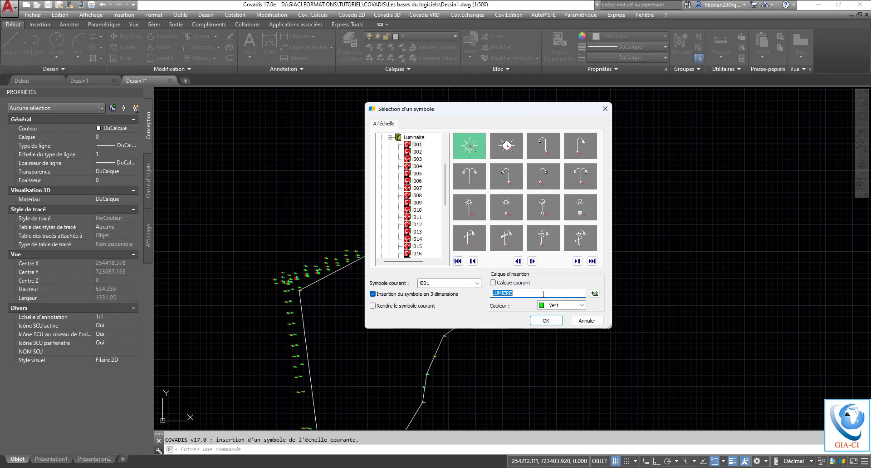
left_click(582, 305)
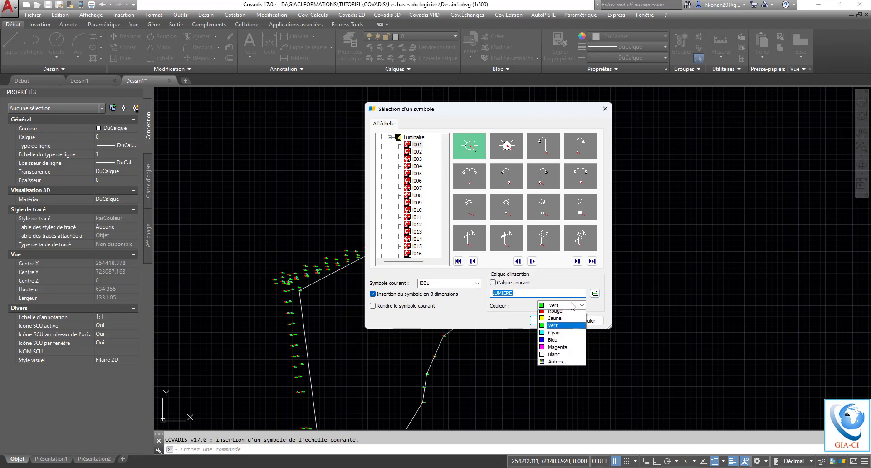
left_click(557, 365)
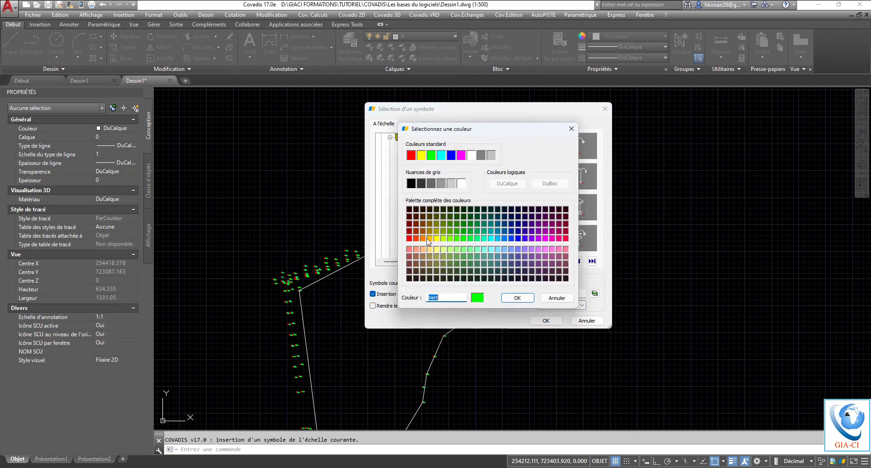
left_click(424, 238)
left_click(517, 297)
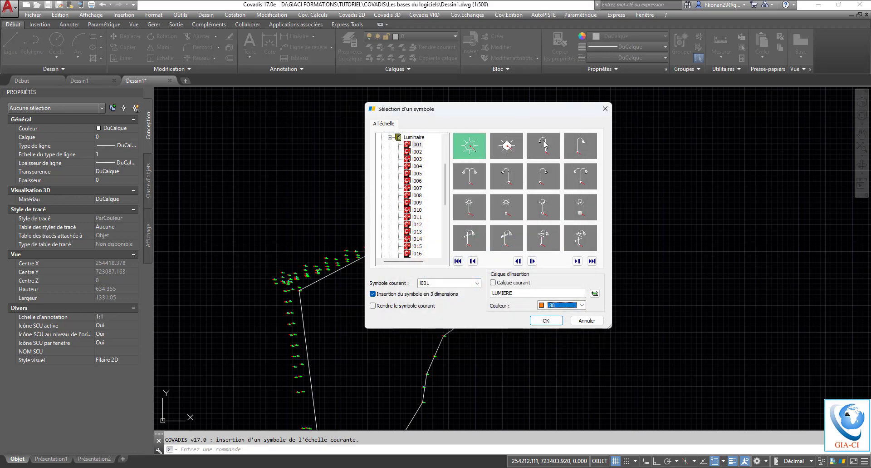
left_click(575, 147)
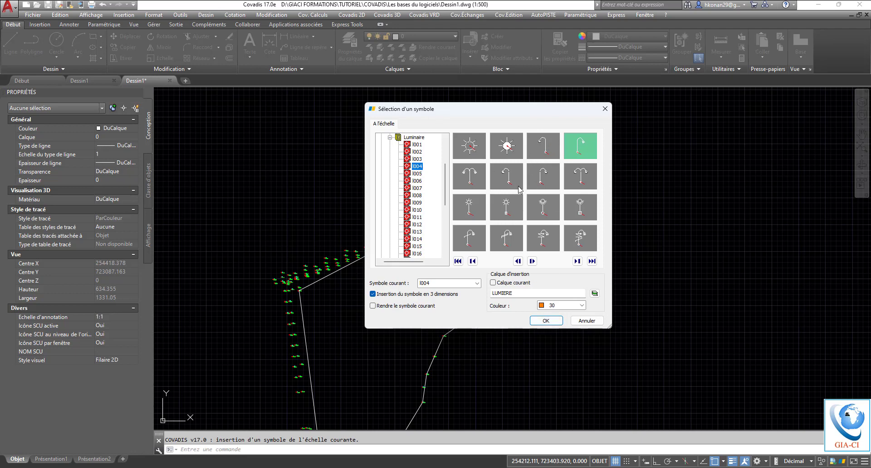
left_click(546, 320)
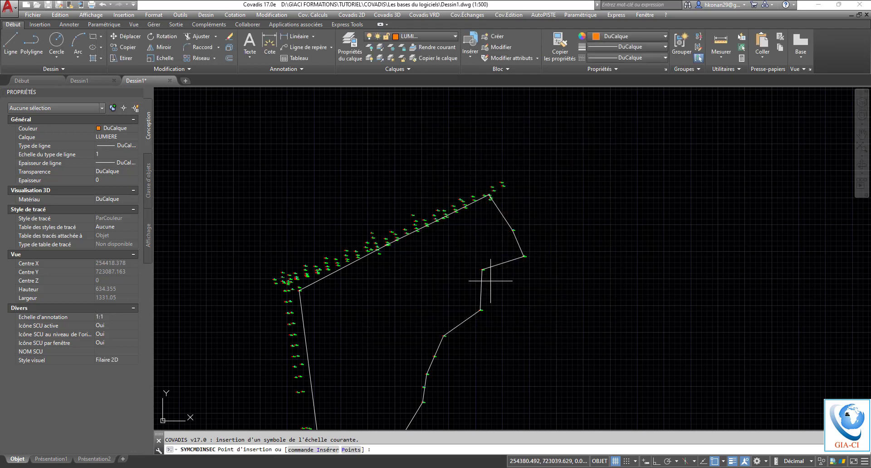
- Insert the street-light symbol on the PTE points 51 and 58
scroll(473, 214, "up", 2)
scroll(476, 195, "up", 4)
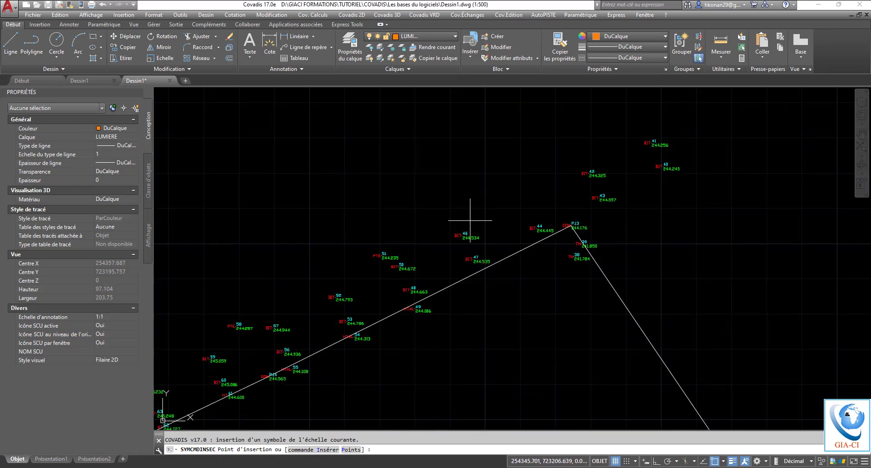
scroll(383, 254, "up", 4)
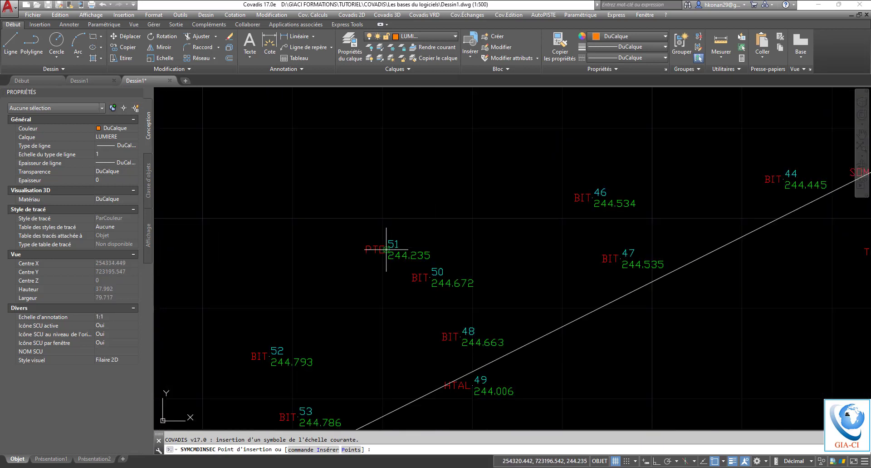
scroll(434, 200, "down", 4)
scroll(435, 202, "down", 4)
scroll(414, 216, "up", 2)
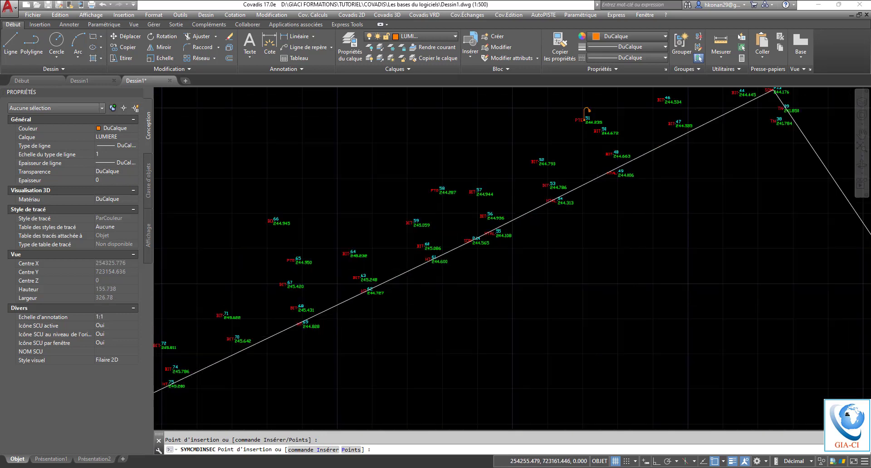
scroll(485, 157, "up", 4)
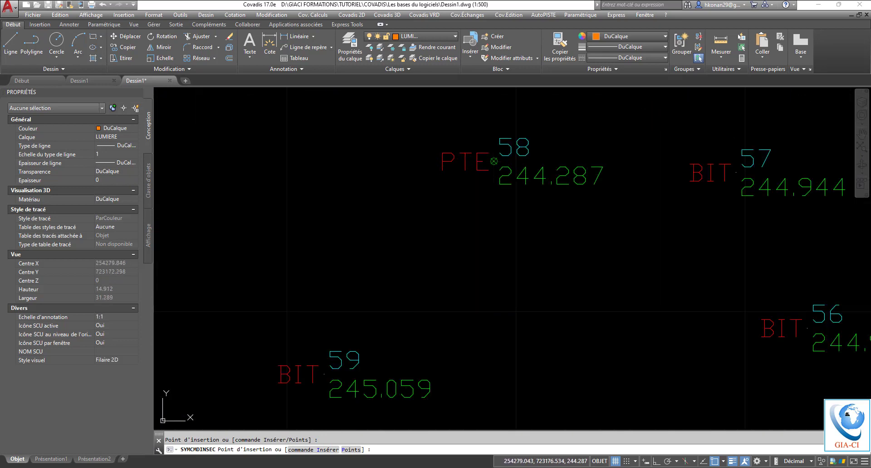
- Insert the street-light symbol on the PTE points 65, 73 and 82
scroll(488, 158, "down", 6)
scroll(347, 227, "up", 2)
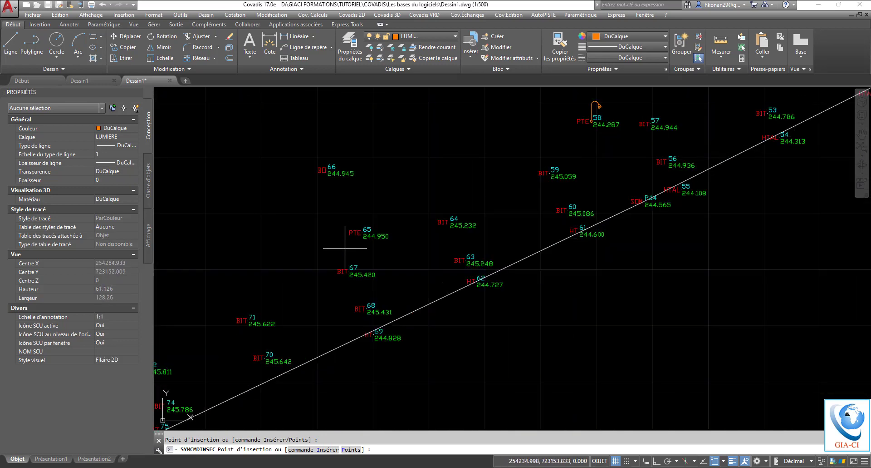
scroll(366, 232, "down", 5)
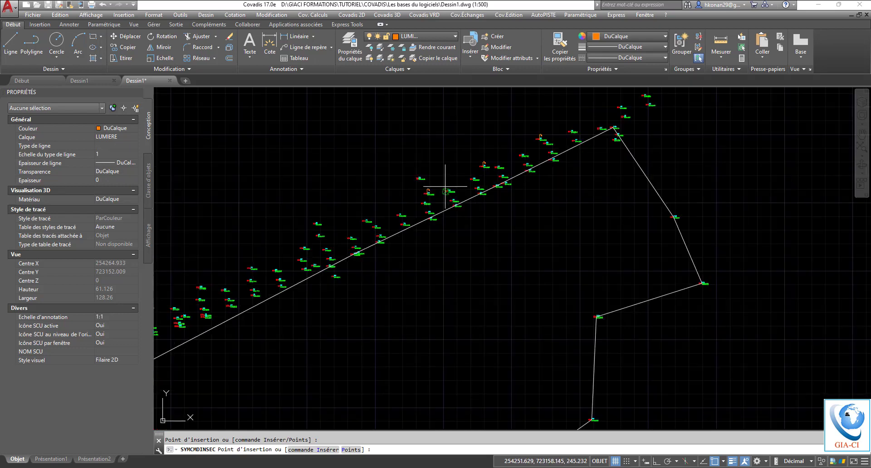
scroll(363, 234, "up", 3)
scroll(421, 197, "up", 6)
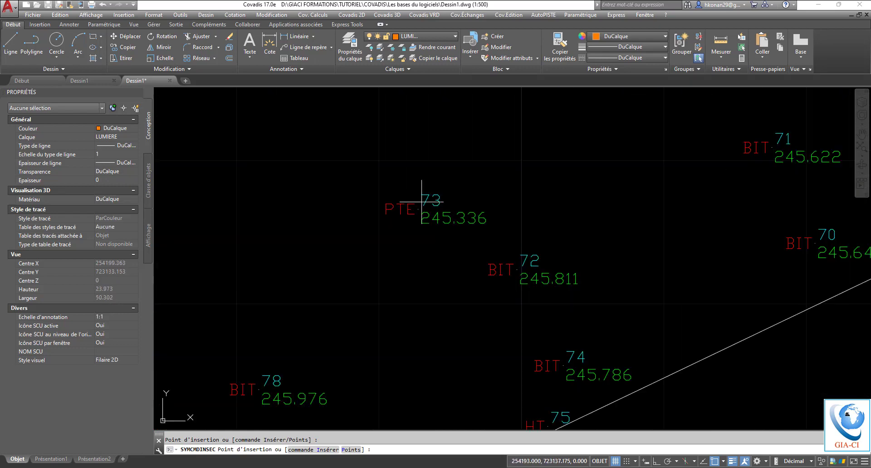
left_click(418, 208)
scroll(447, 177, "down", 5)
scroll(451, 180, "up", 2)
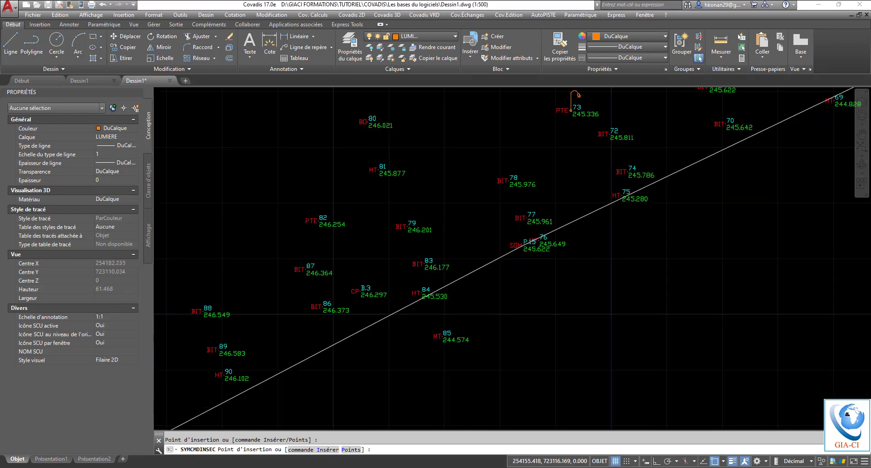
scroll(331, 220, "up", 2)
left_click(296, 216)
- Insert the street-light symbol on the PTE points 94 and 102
scroll(413, 192, "down", 5)
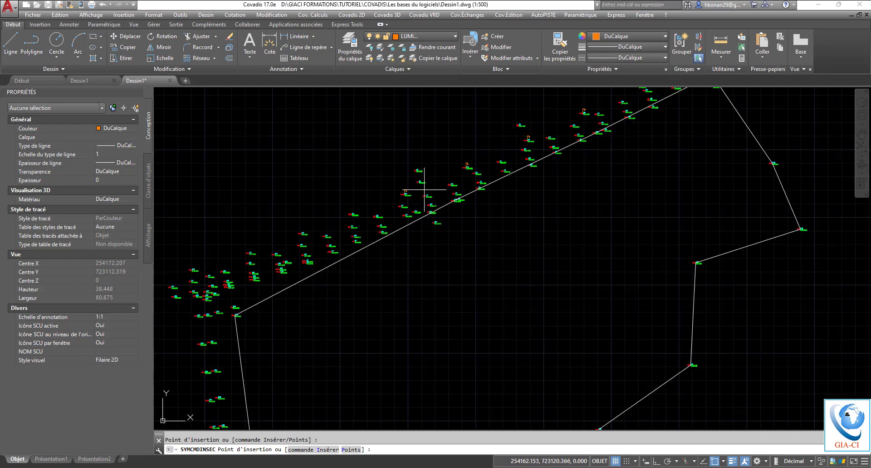
scroll(318, 232, "up", 2)
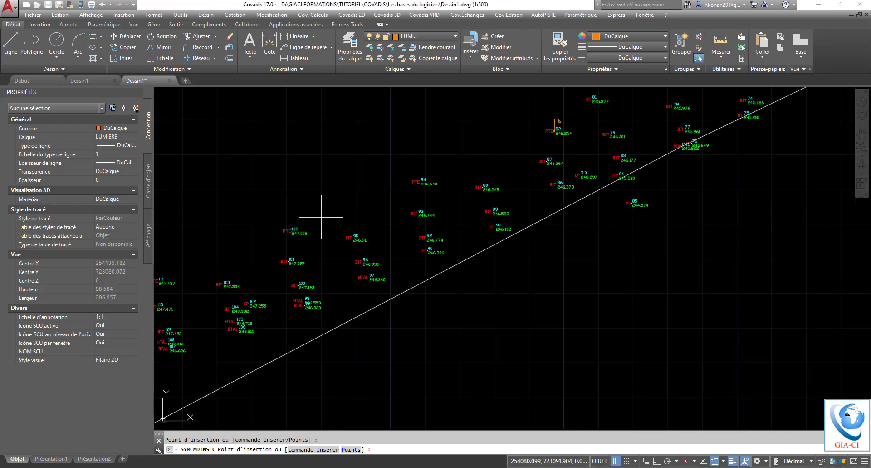
scroll(410, 182, "up", 4)
left_click(435, 188)
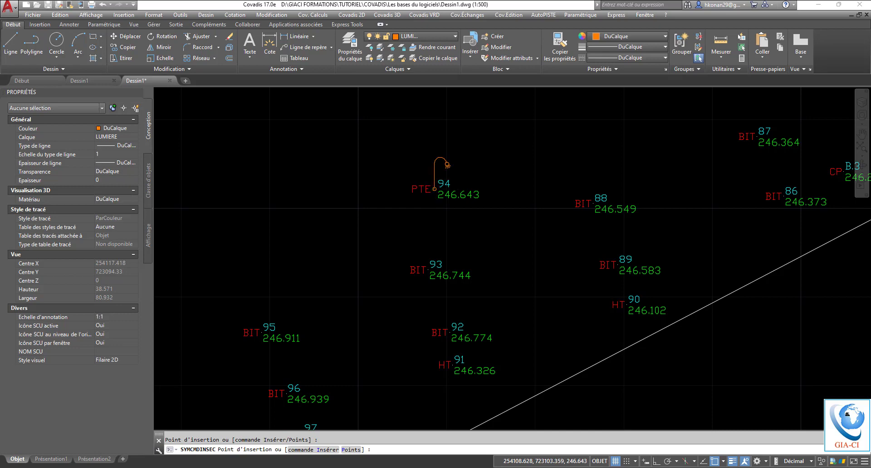
scroll(435, 188, "down", 4)
scroll(343, 213, "up", 2)
scroll(307, 231, "up", 1)
left_click(310, 230)
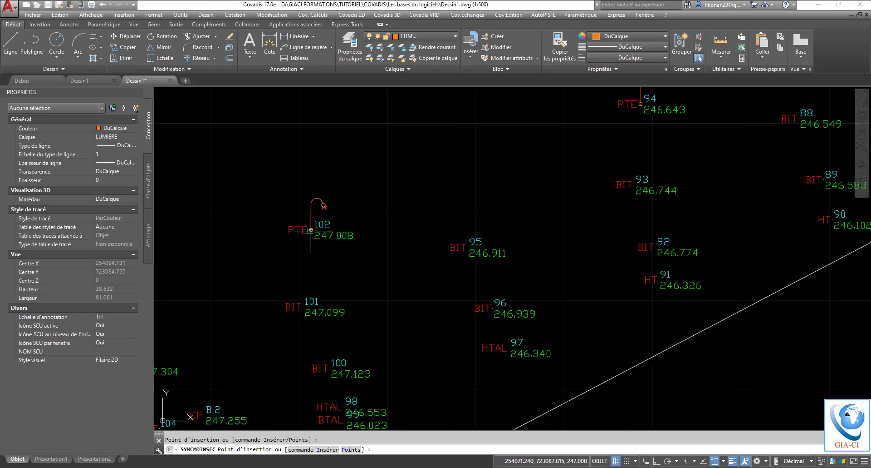
- Insert the street-light symbol on the PTE points 111 and 118 and finish the insertion
scroll(410, 201, "down", 4)
scroll(344, 225, "up", 3)
left_click(340, 220)
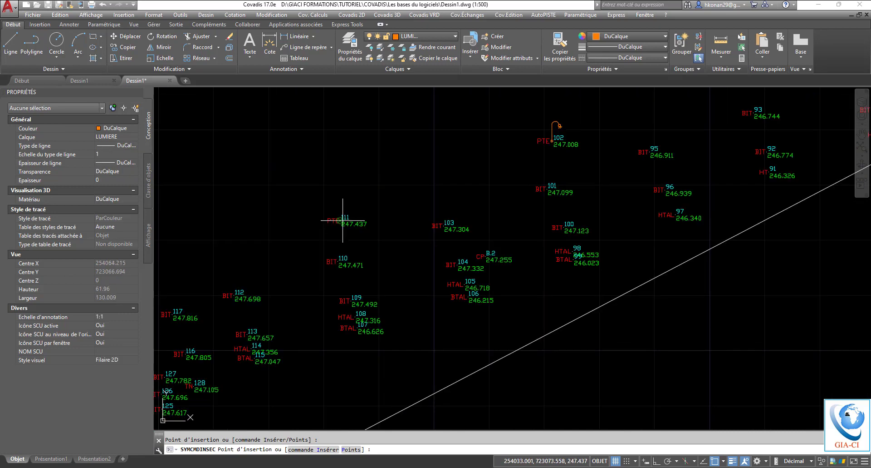
scroll(341, 220, "down", 3)
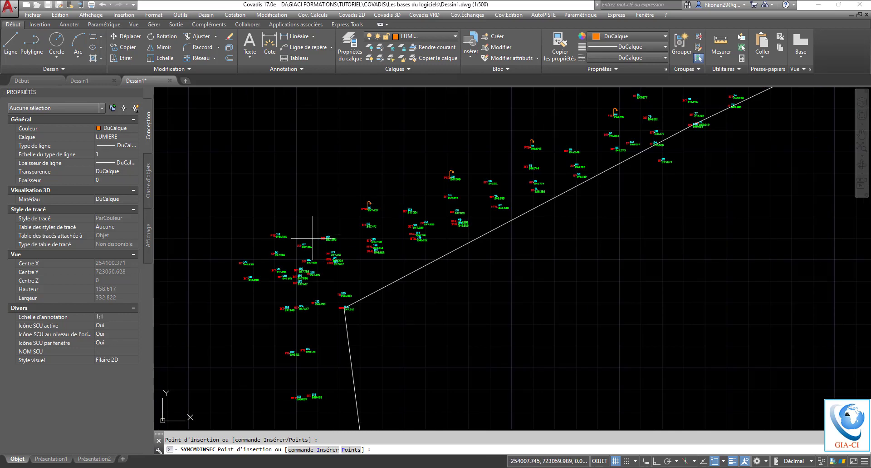
scroll(365, 238, "up", 3)
scroll(359, 235, "down", 1)
scroll(283, 231, "up", 2)
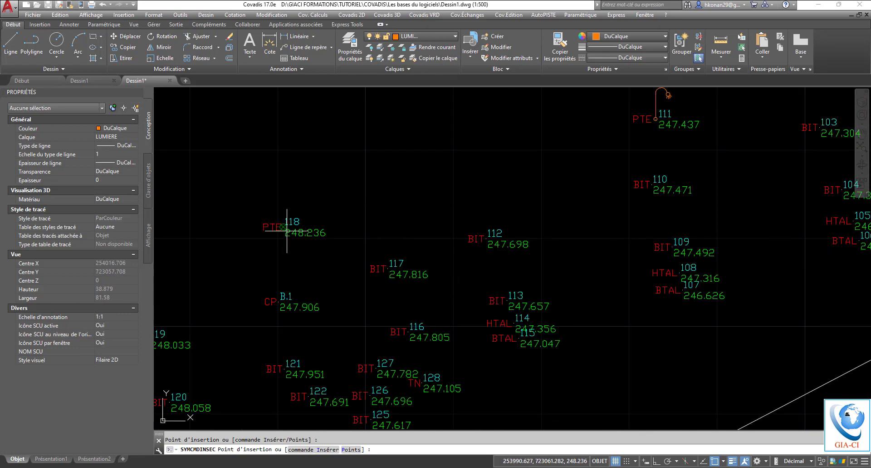
left_click(283, 225)
scroll(283, 225, "down", 1)
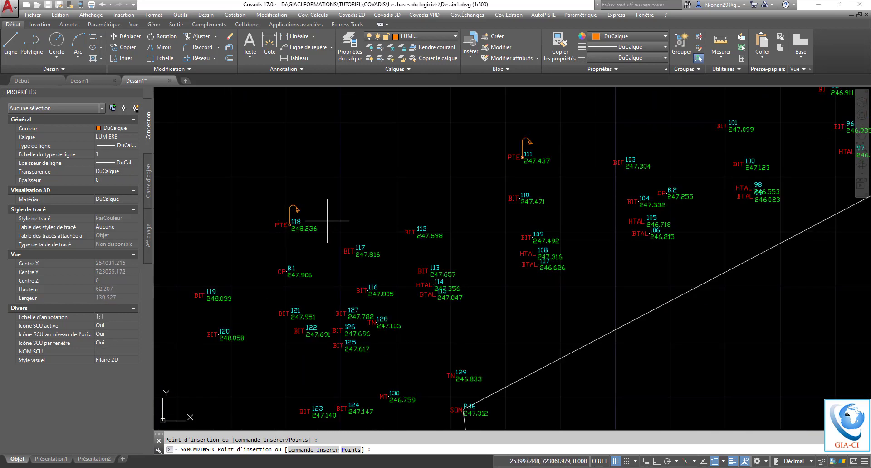
key("Return")
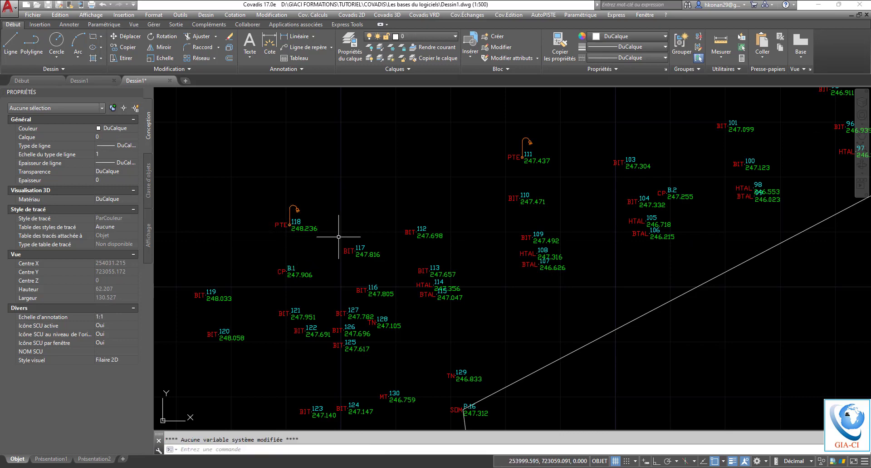
- Start inserting a scaled symbol for the CP points and expand the Topographie category of the Covadis symbol library
scroll(284, 276, "up", 1)
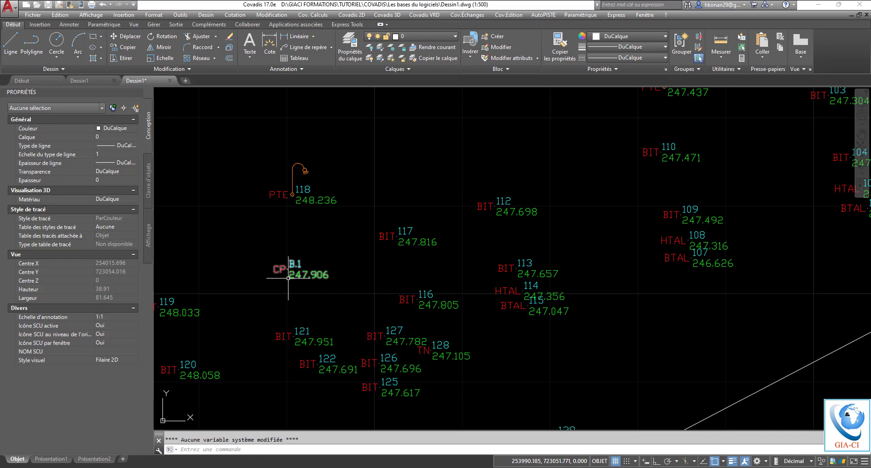
scroll(294, 277, "down", 2)
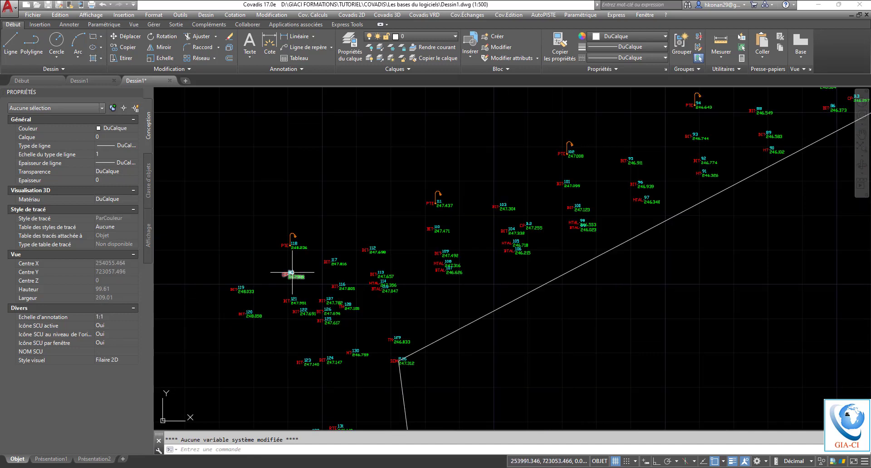
scroll(292, 272, "down", 2)
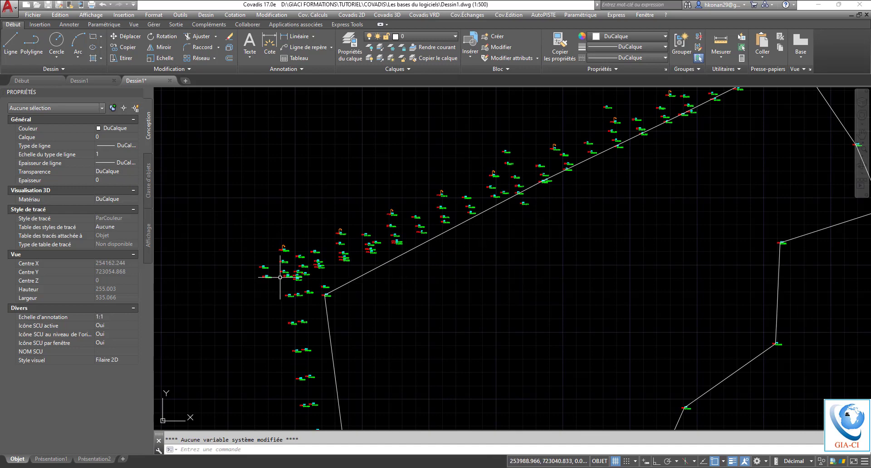
scroll(280, 276, "up", 2)
scroll(269, 254, "up", 2)
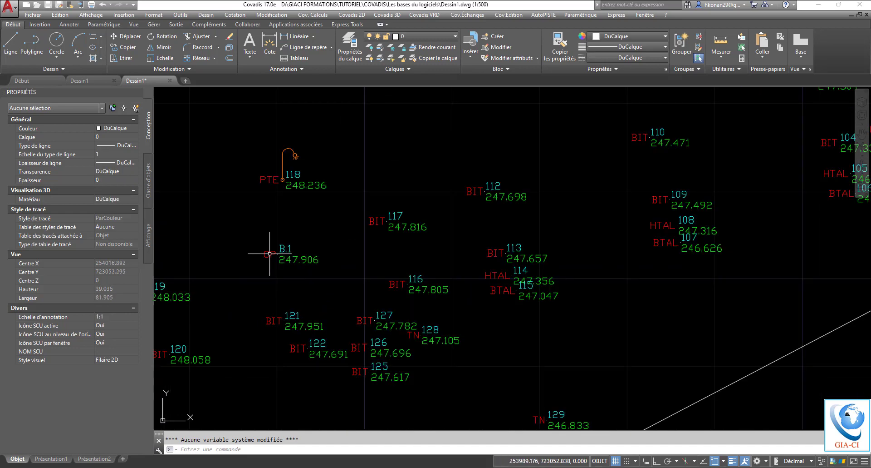
left_click(352, 14)
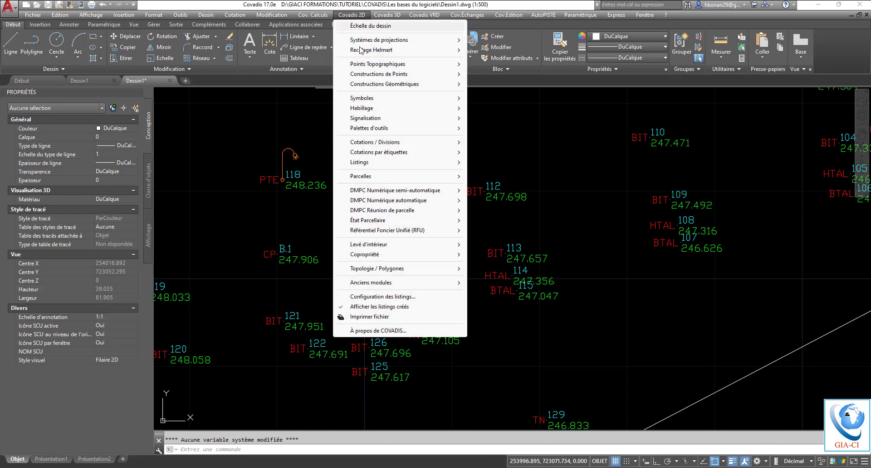
mouse_move(436, 102)
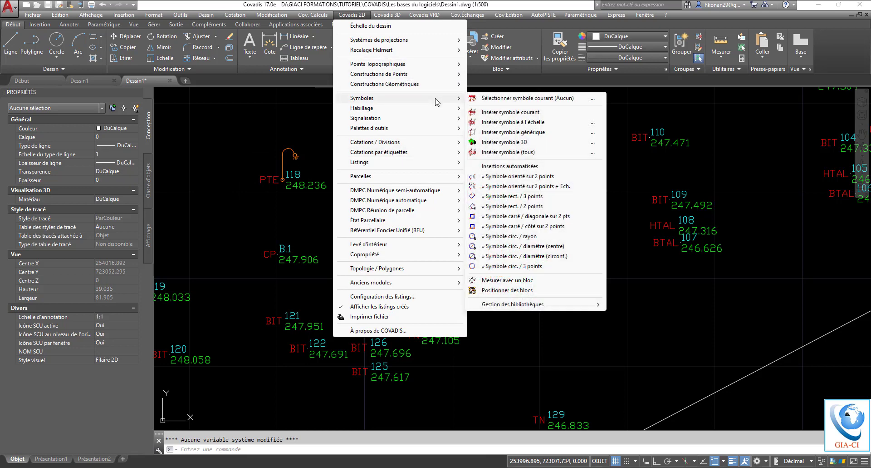
left_click(513, 132)
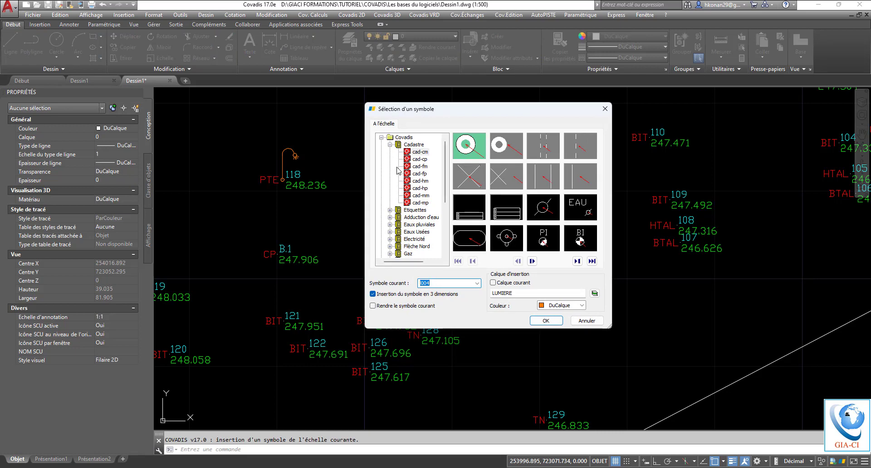
left_click(390, 144)
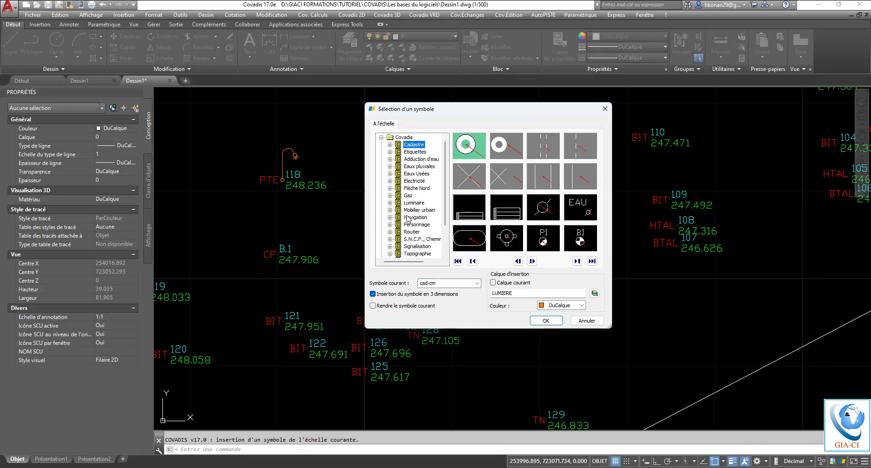
scroll(410, 233, "down", 3)
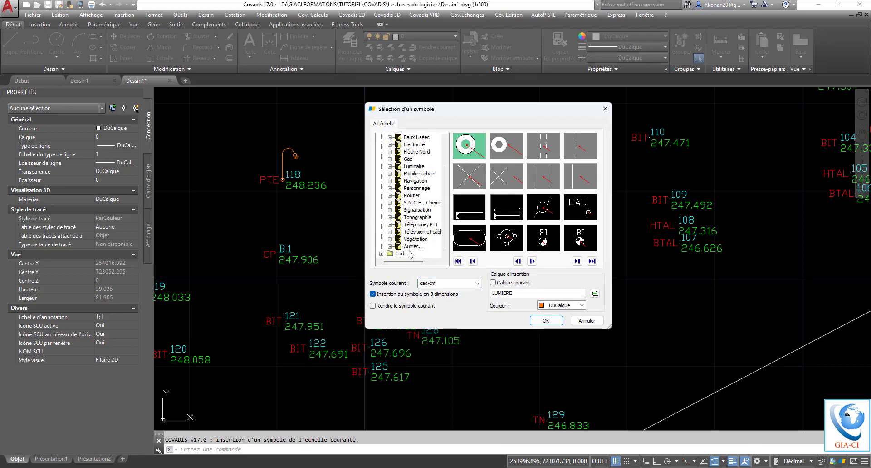
left_click(408, 217)
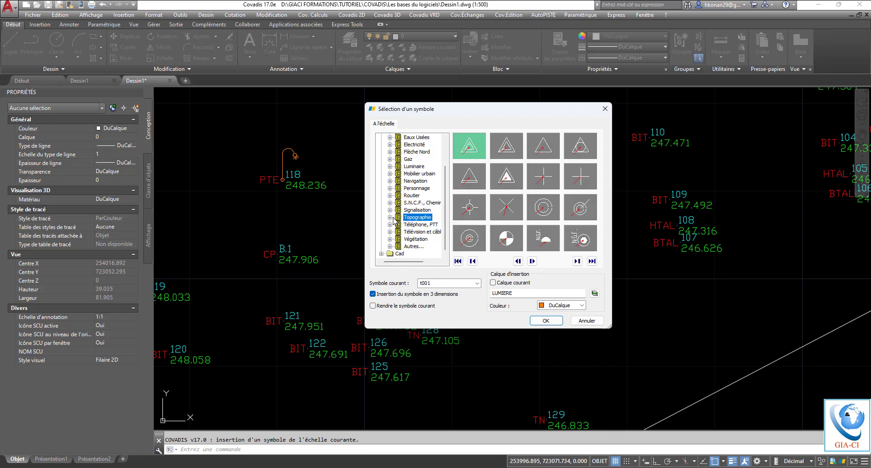
left_click(390, 218)
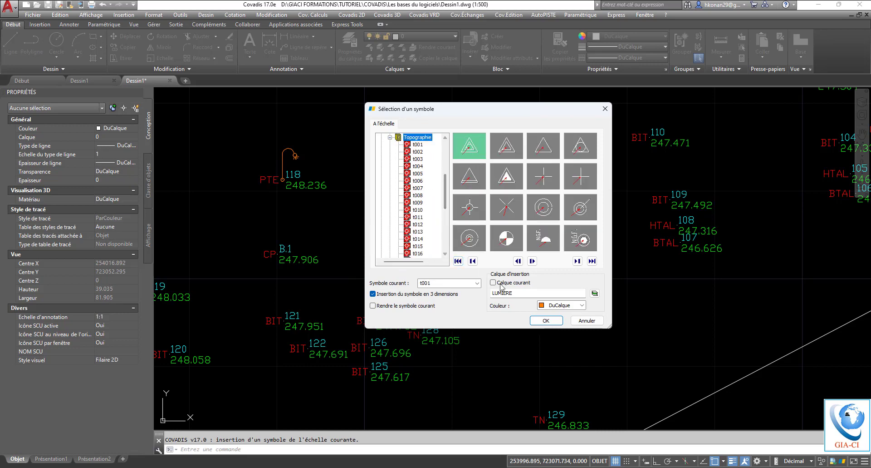
- Assign the symbol to layer POINT_CONTROLE with colour Blanc and choose topography symbol t001 for insertion
left_click(517, 293)
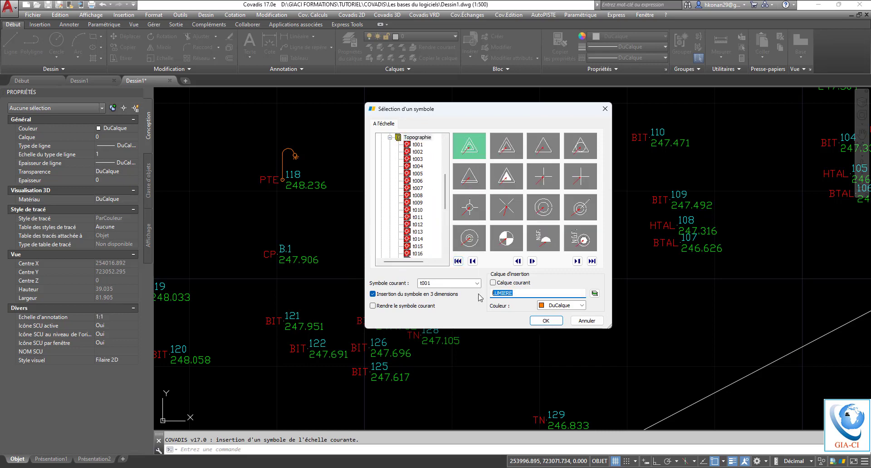
type("SOMME")
key("BackSpace")
key("BackSpace")
key("BackSpace")
key("BackSpace")
key("BackSpace")
key("Return")
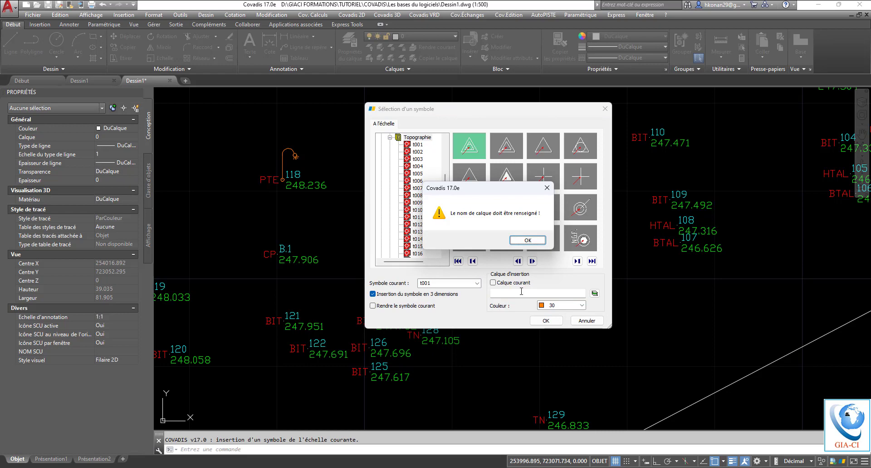
left_click(528, 239)
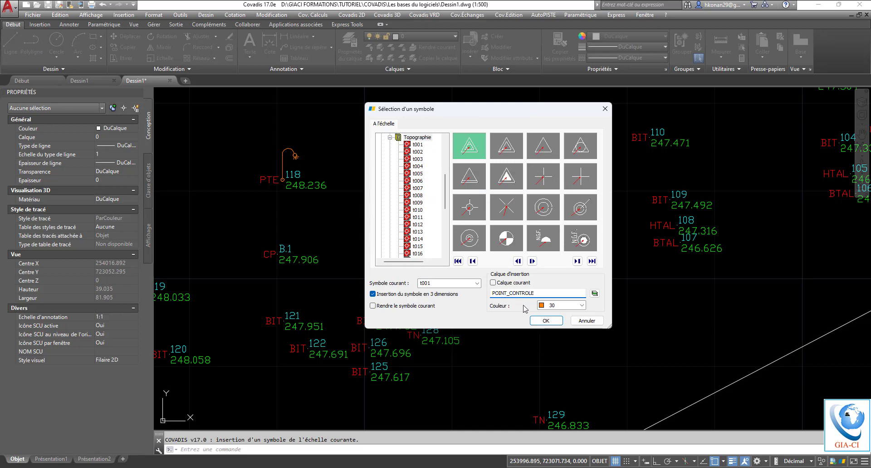
left_click(550, 305)
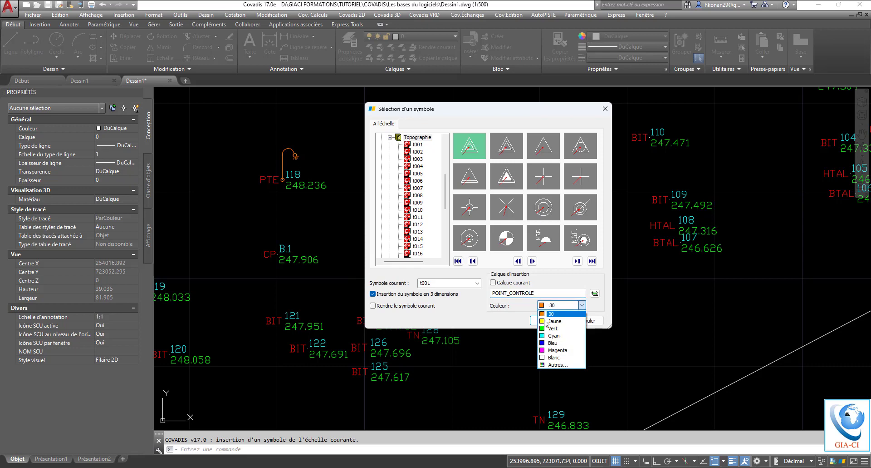
left_click(553, 357)
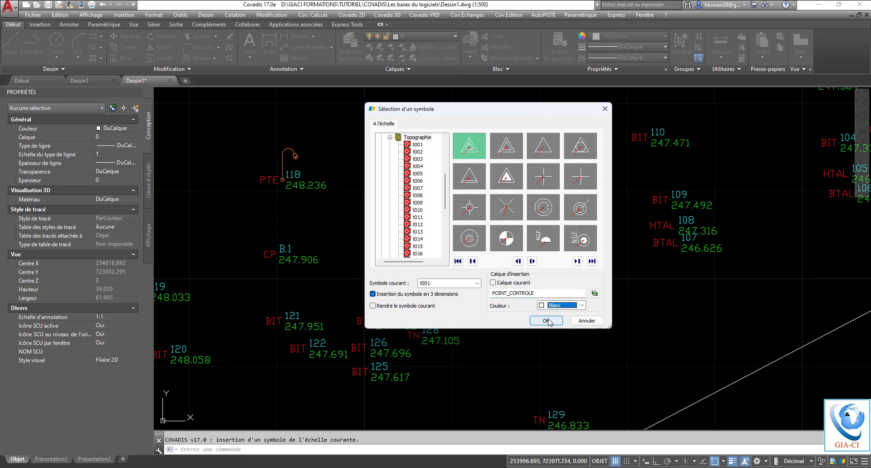
left_click(472, 149)
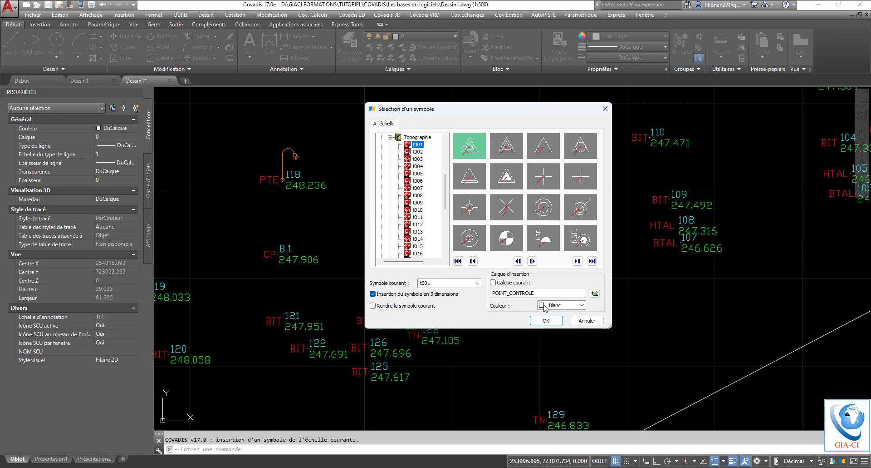
left_click(546, 320)
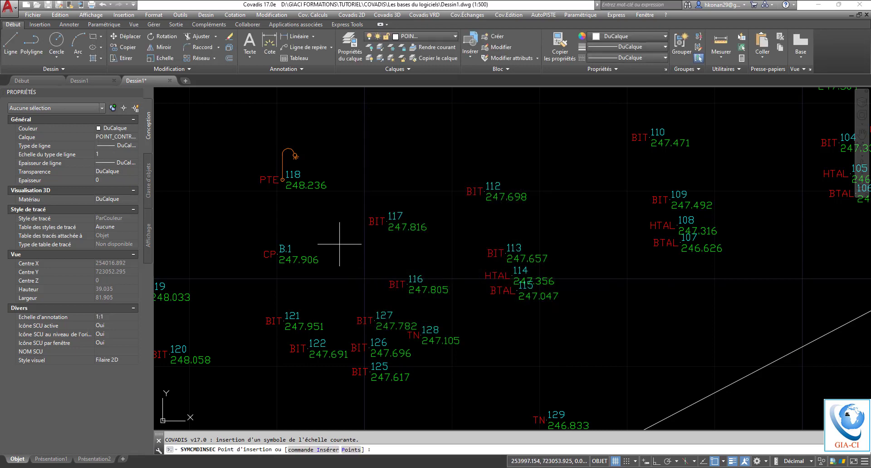
- Insert the control-point symbol on the CP points B.1 and B.2
scroll(342, 291, "down", 2)
scroll(286, 246, "up", 4)
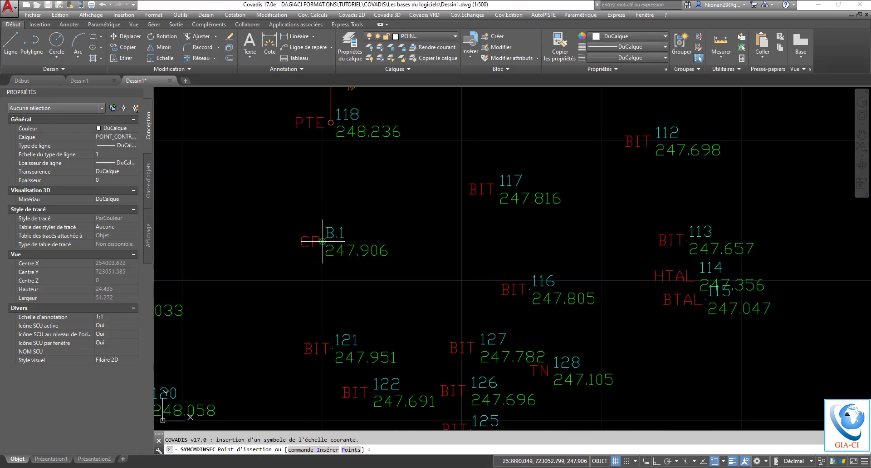
left_click(300, 245)
scroll(301, 277, "down", 4)
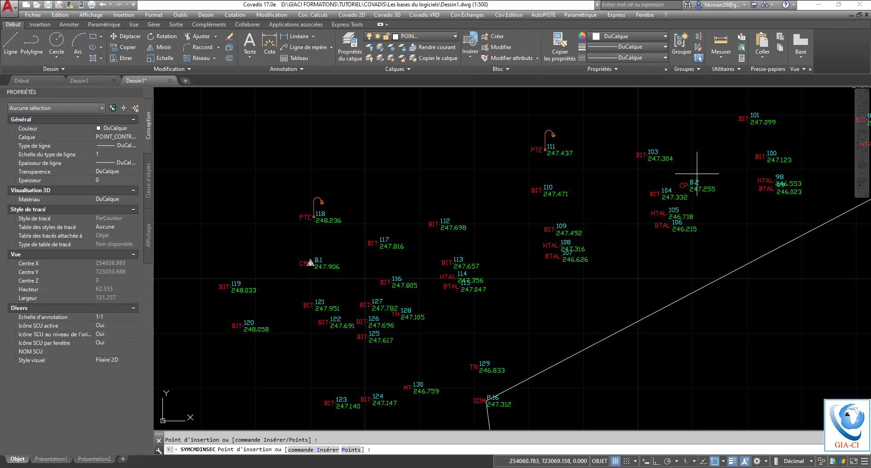
scroll(692, 188, "up", 4)
left_click(673, 203)
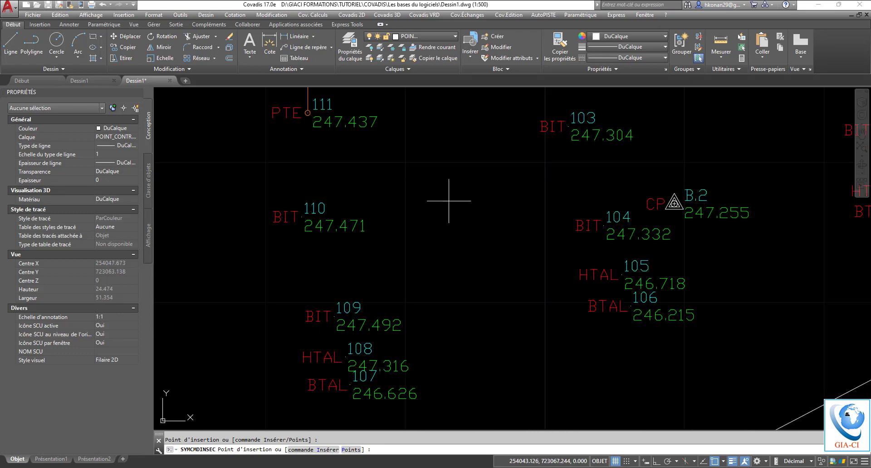
- Examine the area around control points B.1 and B.2 and the neighbouring survey points, and end the symbol insertion
scroll(449, 200, "down", 4)
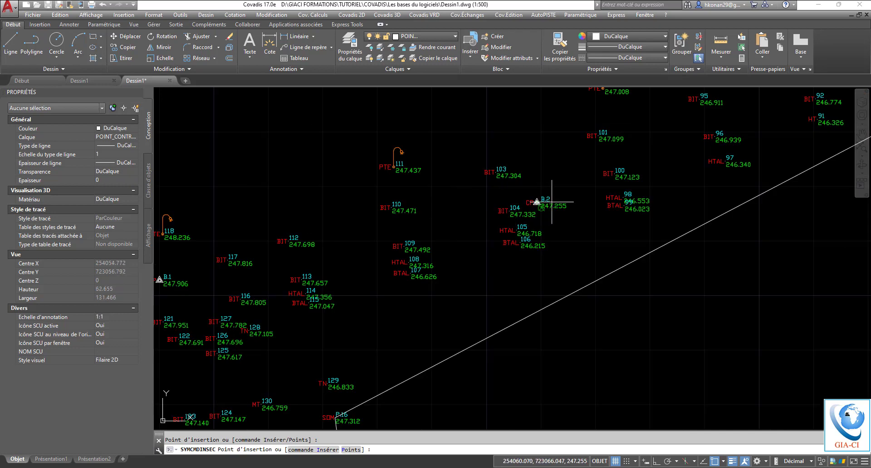
scroll(445, 250, "down", 4)
scroll(568, 196, "up", 4)
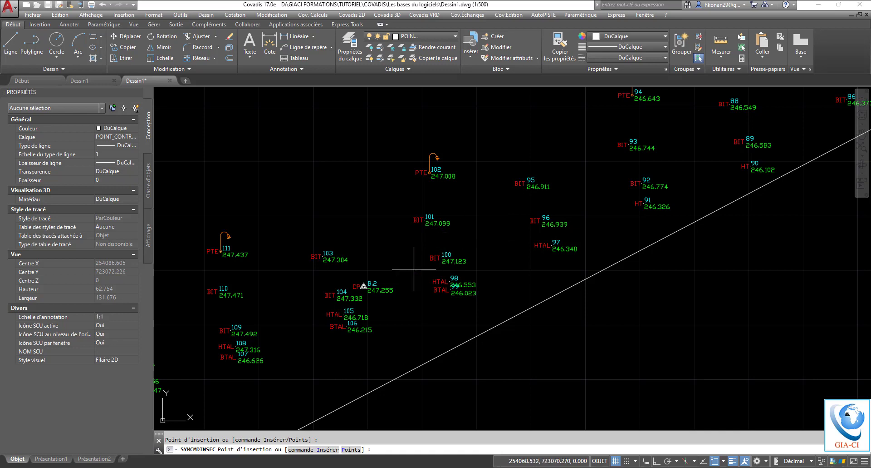
scroll(399, 267, "down", 9)
scroll(322, 291, "up", 3)
scroll(288, 302, "up", 2)
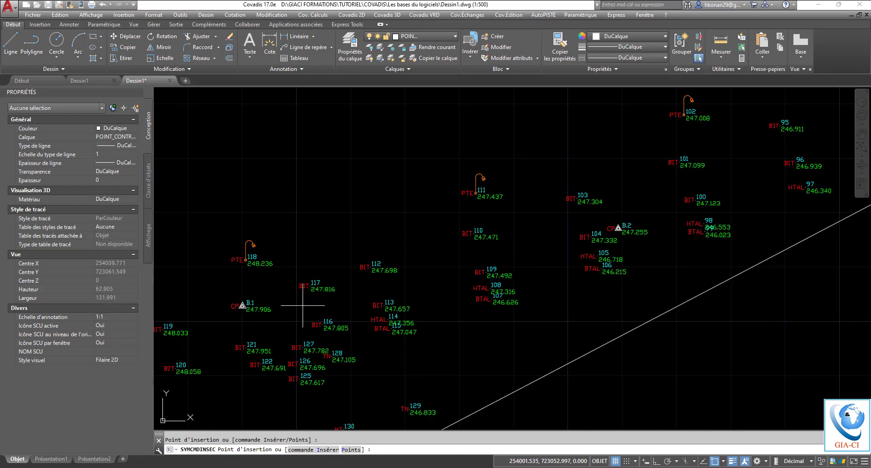
scroll(241, 306, "up", 5)
scroll(242, 304, "down", 2)
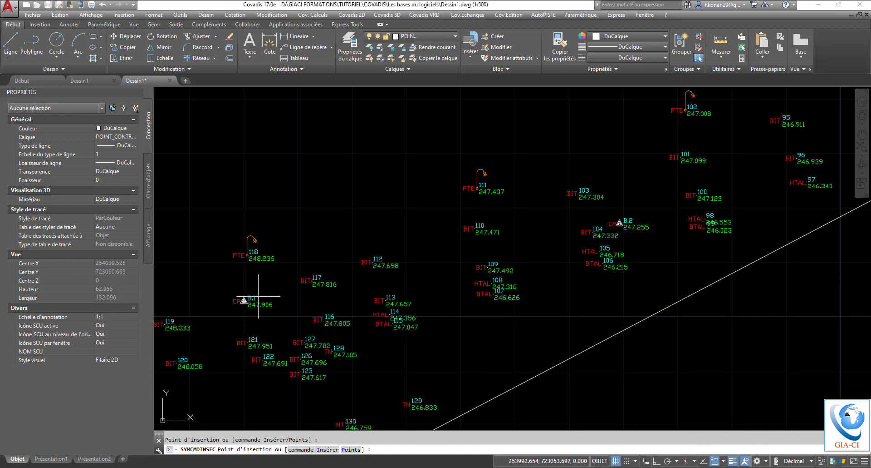
scroll(282, 268, "down", 5)
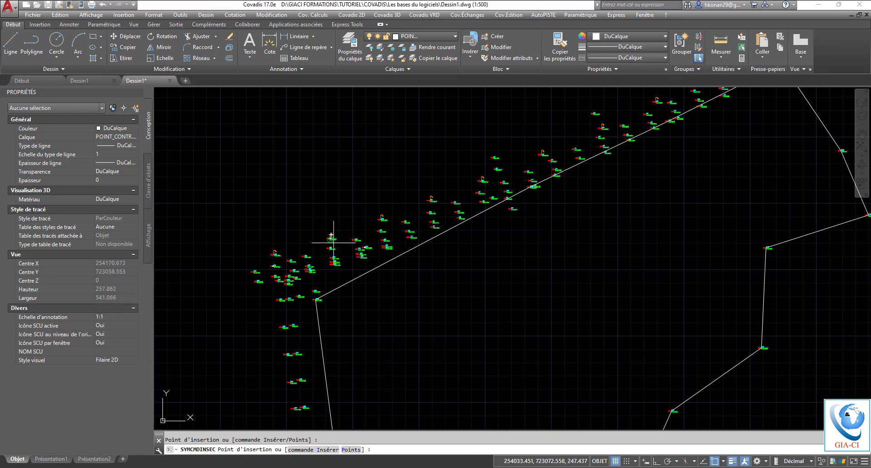
key("Escape")
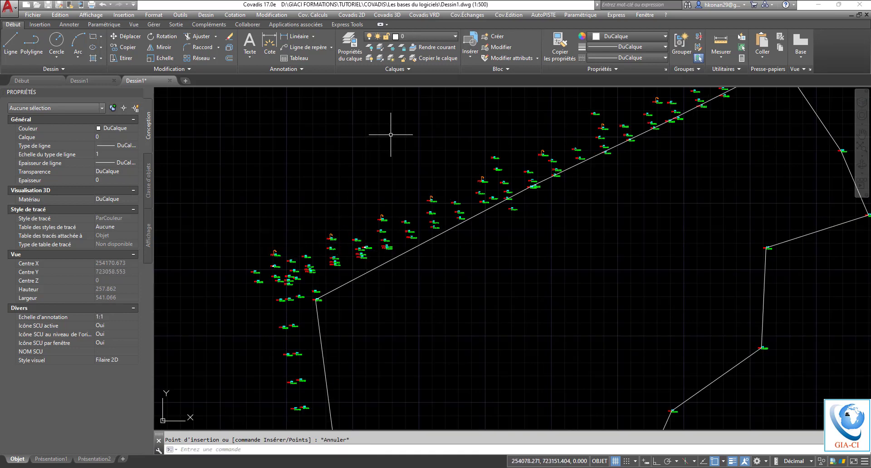
- Start inserting a scaled symbol, browse the Covadis library categories and choose symbol e004 from Electricité
left_click(352, 15)
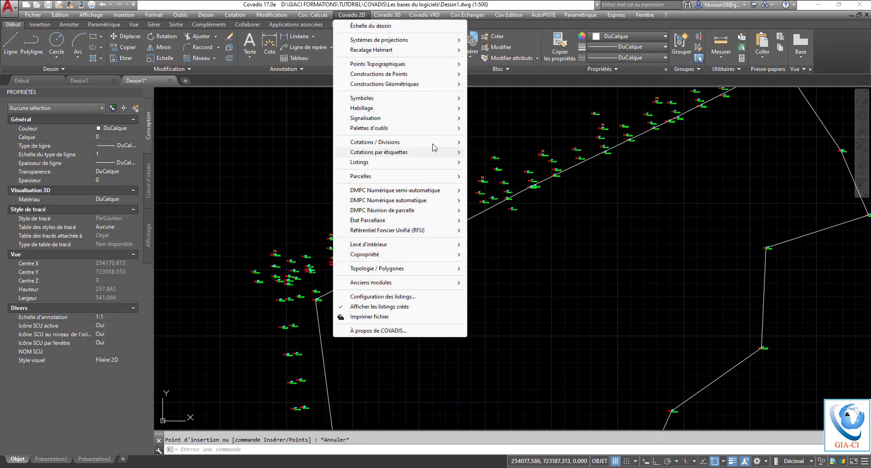
mouse_move(448, 104)
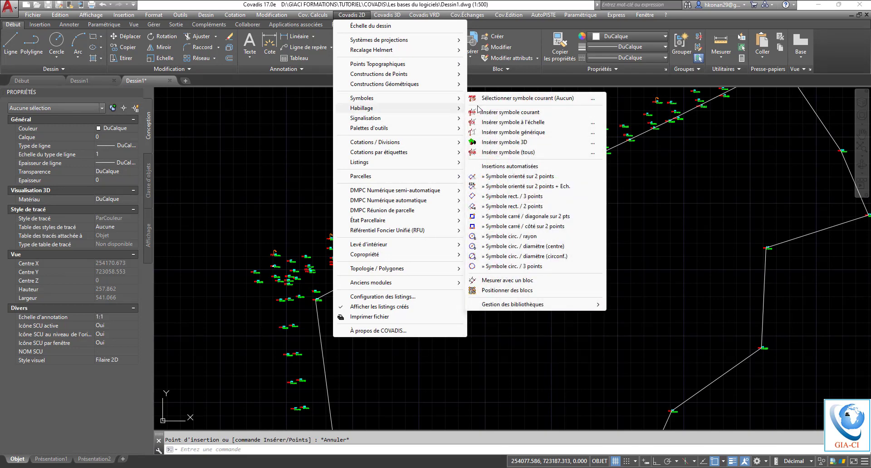
left_click(523, 124)
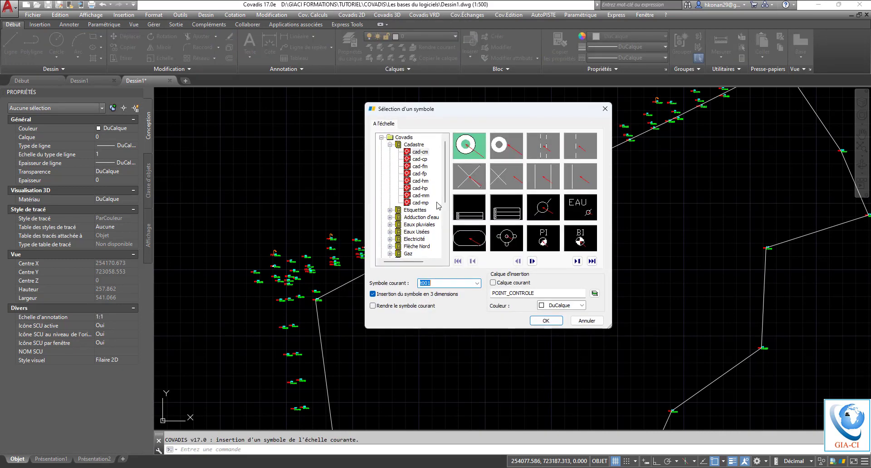
left_click(390, 145)
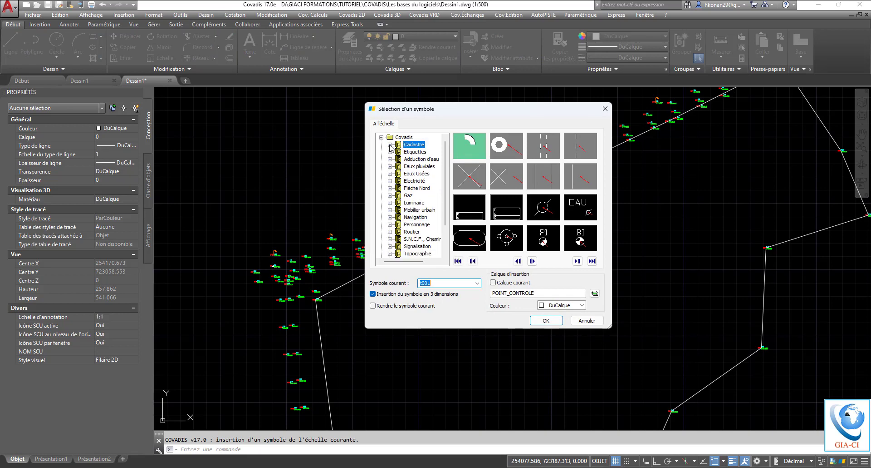
left_click(414, 158)
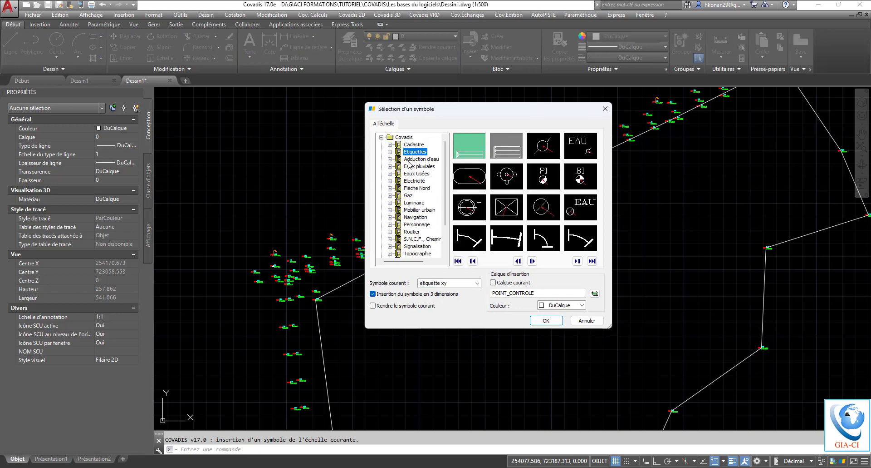
left_click(419, 166)
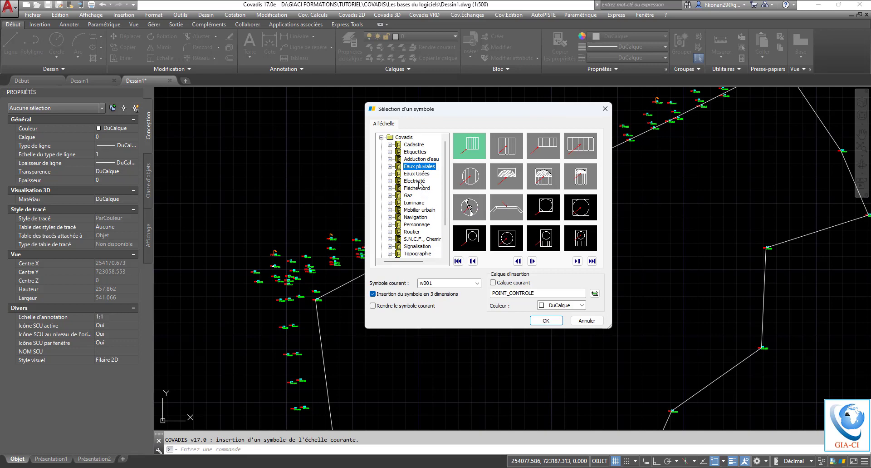
left_click(416, 173)
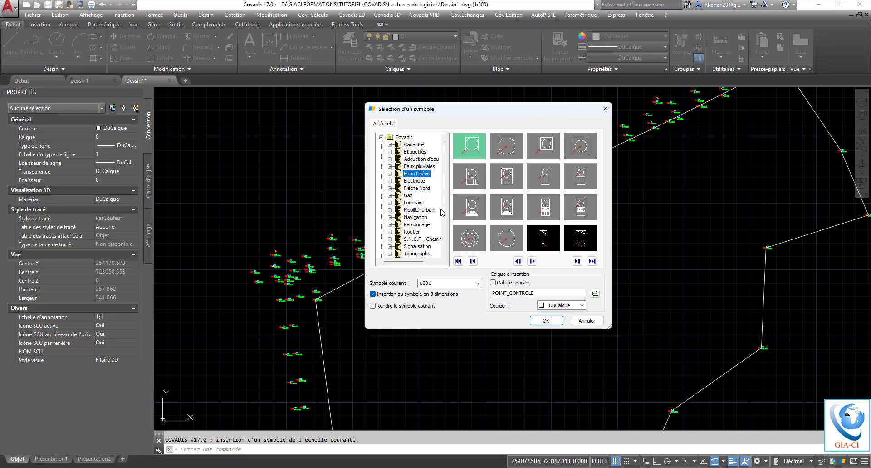
left_click(414, 180)
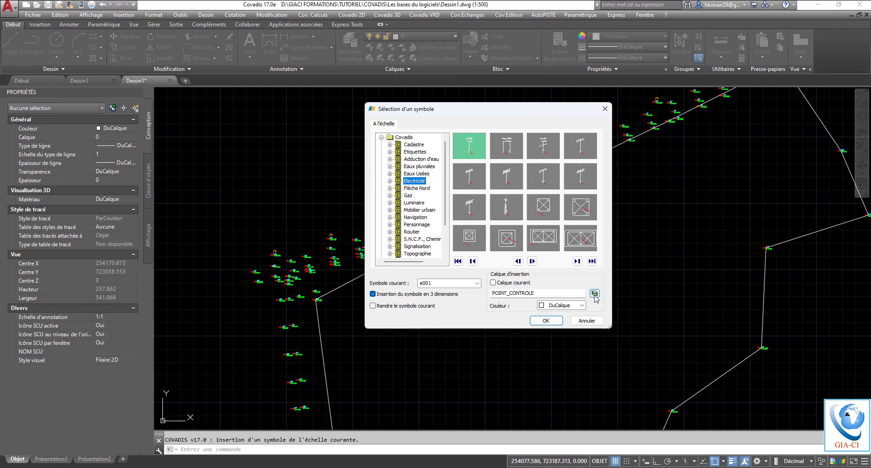
left_click(575, 149)
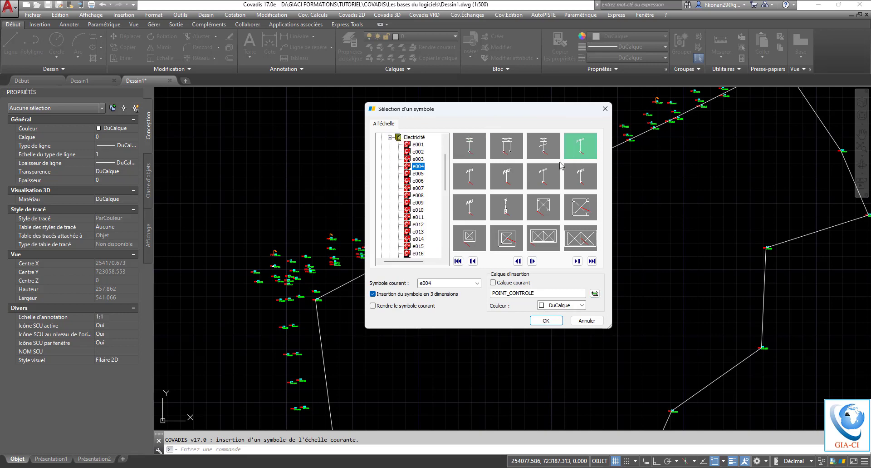
- Assign symbol e004 to the LUMIERE layer and accept the symbol selection
left_click(594, 294)
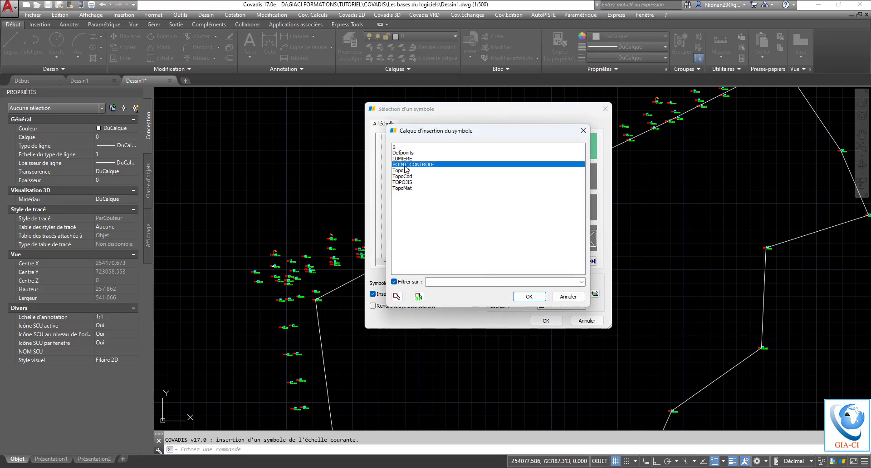
left_click(408, 158)
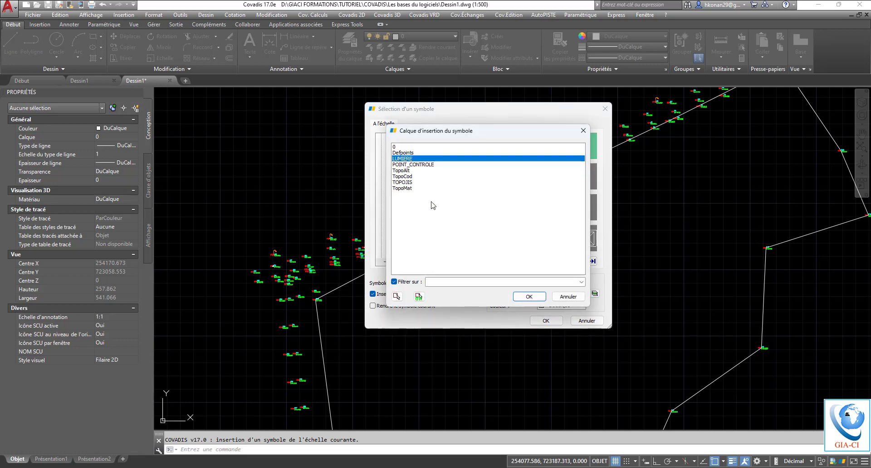
left_click(532, 298)
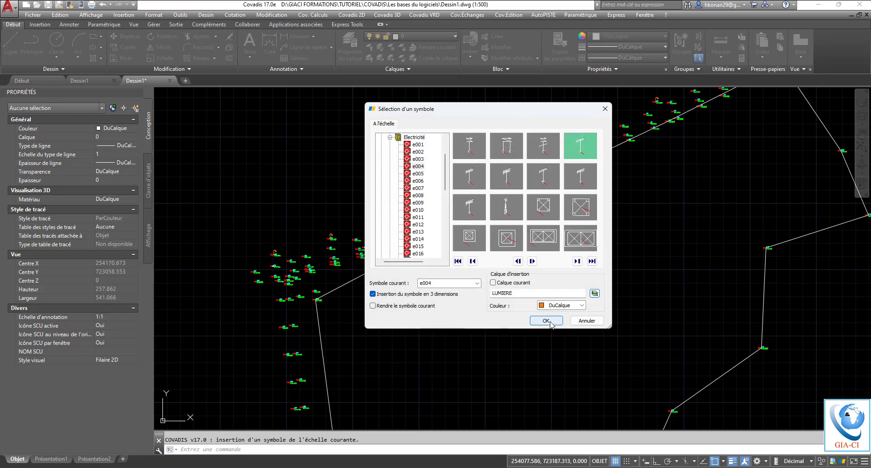
left_click(540, 319)
- Insert the e004 pole symbol on MT point 130 and on the survey point with elevation 243.123
scroll(325, 246, "down", 2)
scroll(312, 286, "up", 6)
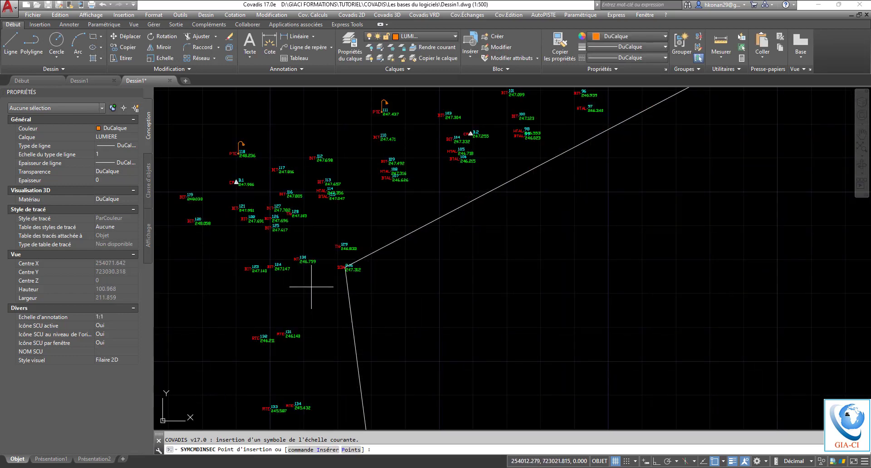
scroll(312, 273, "up", 6)
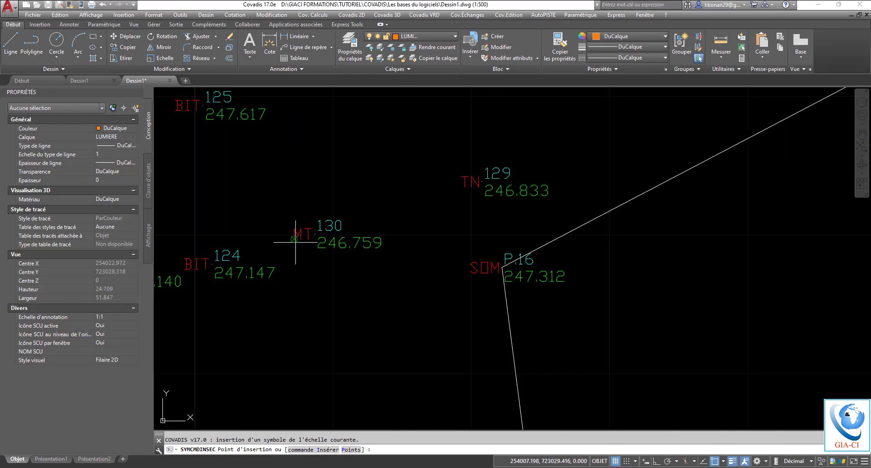
left_click(313, 234)
scroll(335, 201, "down", 12)
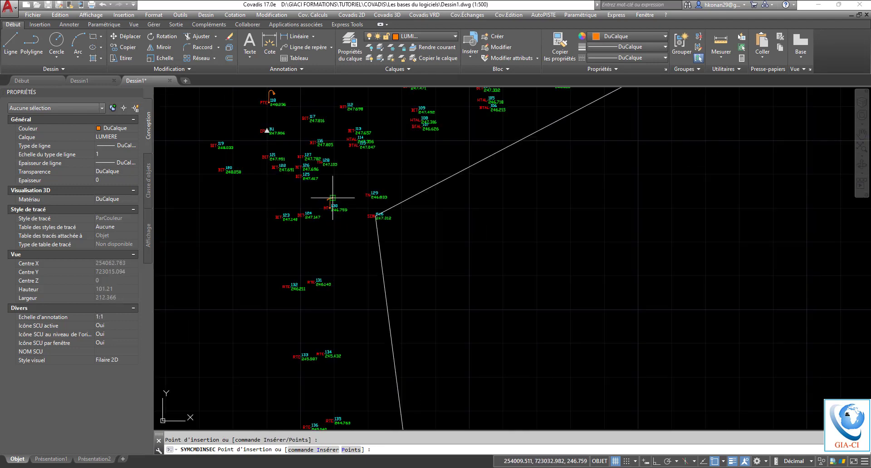
scroll(335, 268, "up", 7)
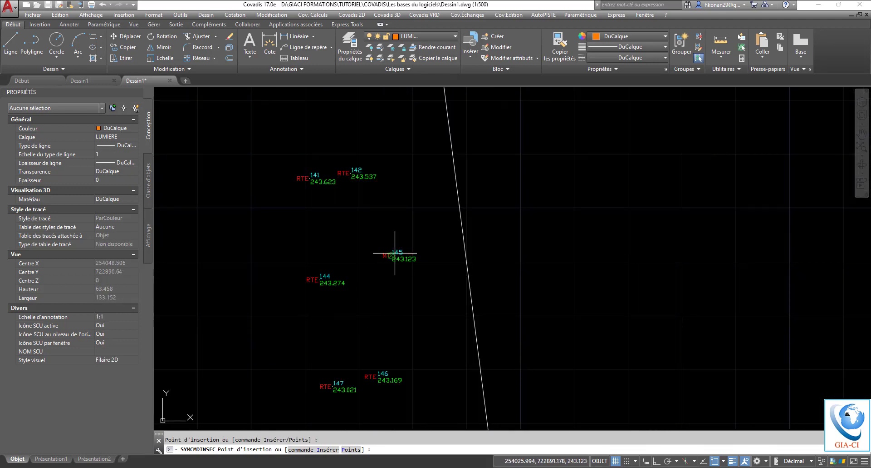
scroll(393, 255, "up", 7)
left_click(385, 261)
scroll(365, 189, "down", 6)
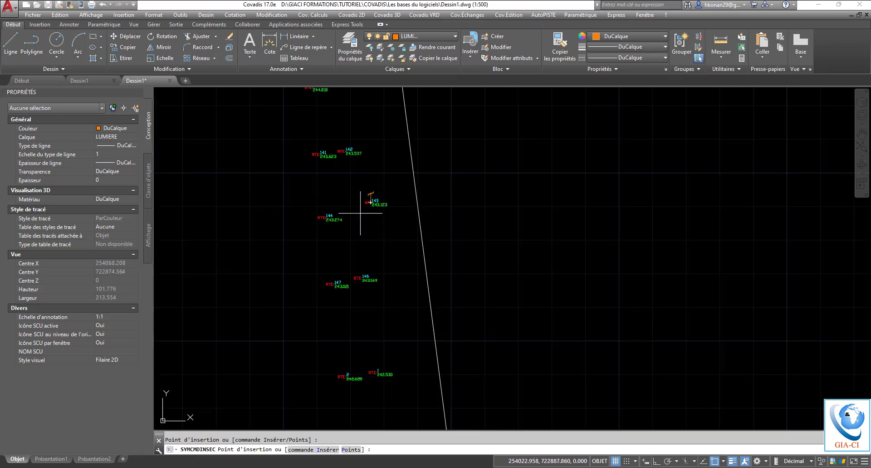
- Insert the e004 pole symbol on MT point 16, west of boundary point P.1
scroll(363, 191, "down", 4)
scroll(389, 399, "up", 4)
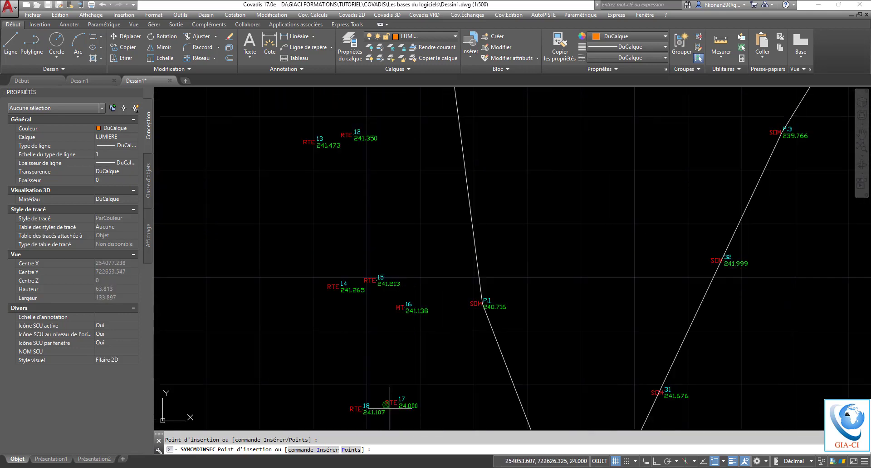
scroll(401, 327, "up", 6)
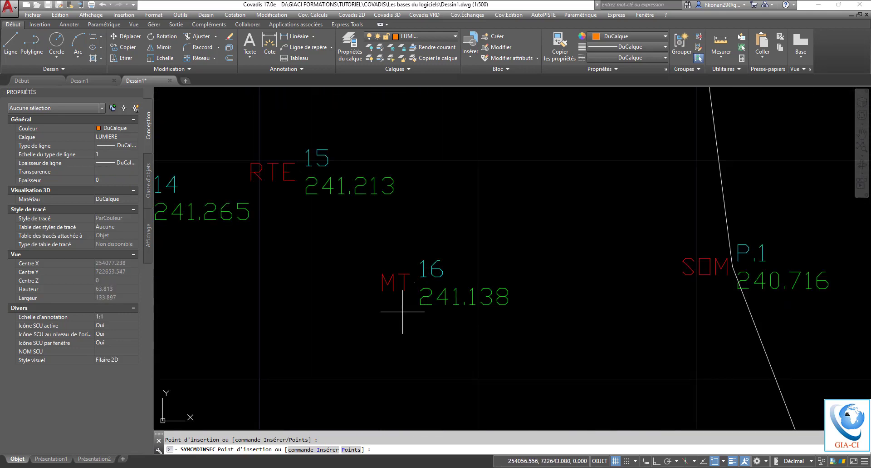
left_click(414, 282)
scroll(402, 340, "down", 7)
- Insert the e004 pole symbol on MT point 29 at the southern end of the survey and end the insertion
scroll(370, 186, "up", 3)
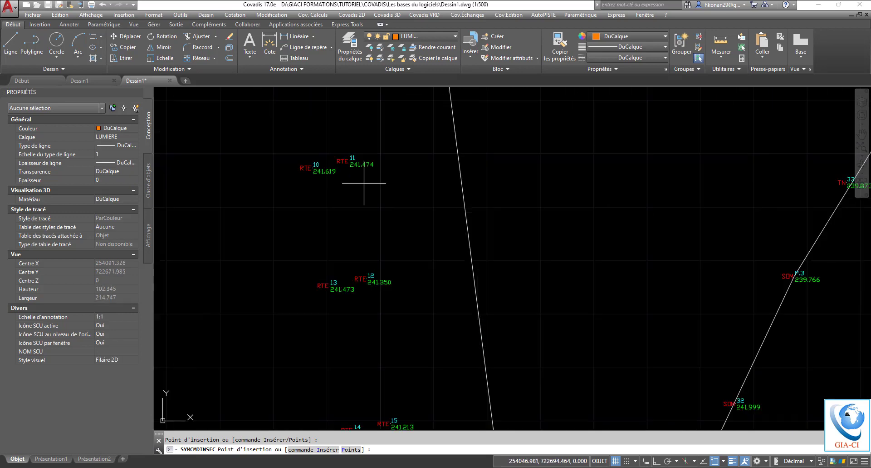
scroll(372, 216, "down", 3)
scroll(403, 313, "up", 3)
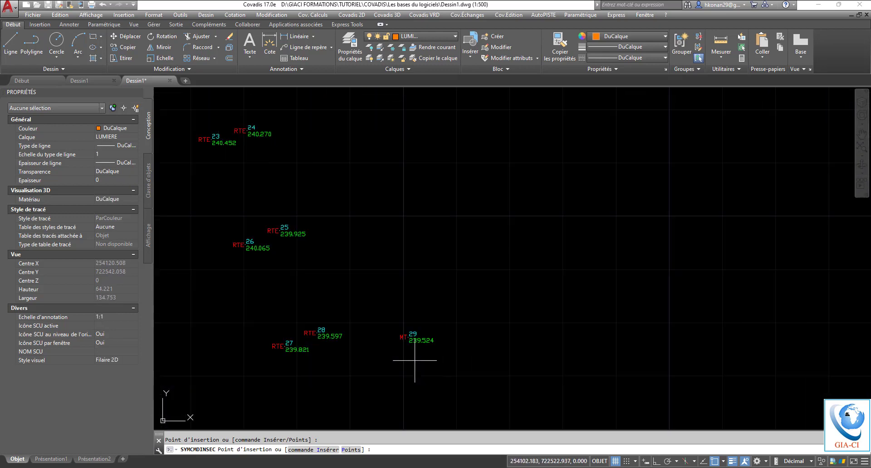
left_click(406, 345)
scroll(406, 345, "up", 5)
left_click(414, 307)
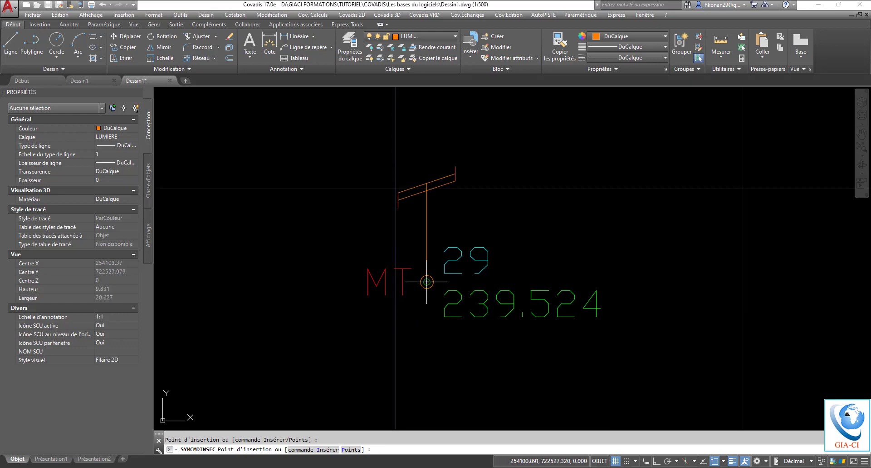
scroll(386, 324, "down", 3)
scroll(385, 323, "down", 12)
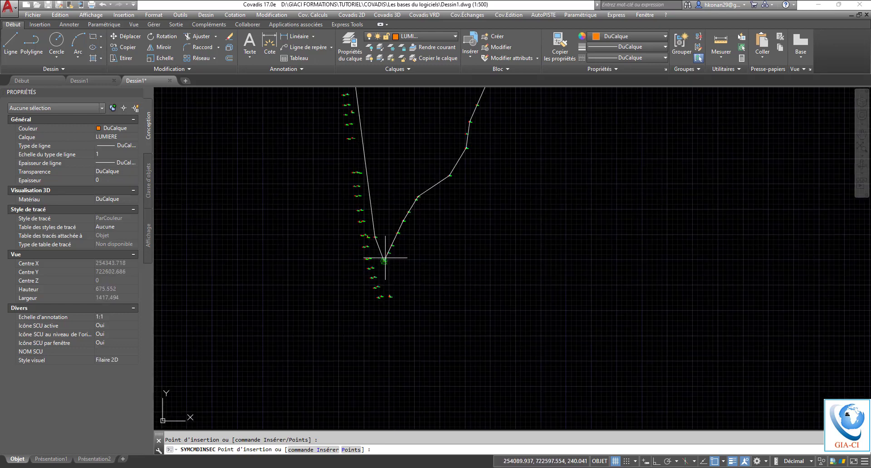
scroll(389, 259, "down", 5)
key("Escape")
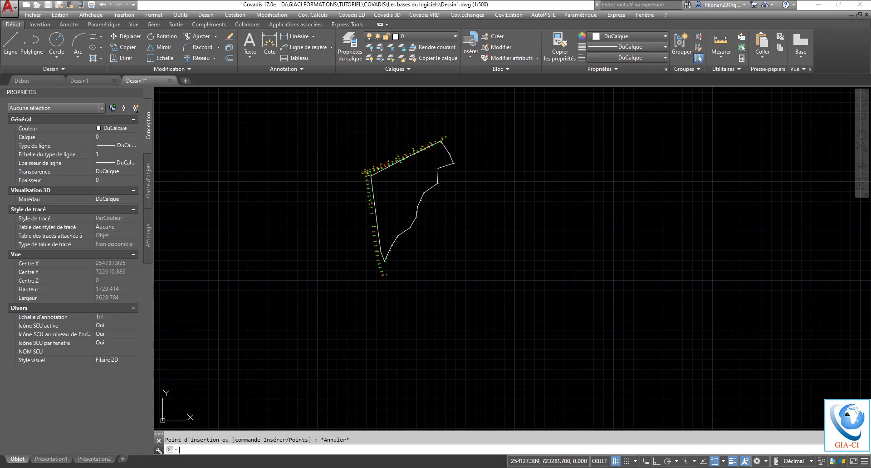
- Examine the categories of the scaled-symbol library, including Gaz, and leave without choosing a symbol
key("Return")
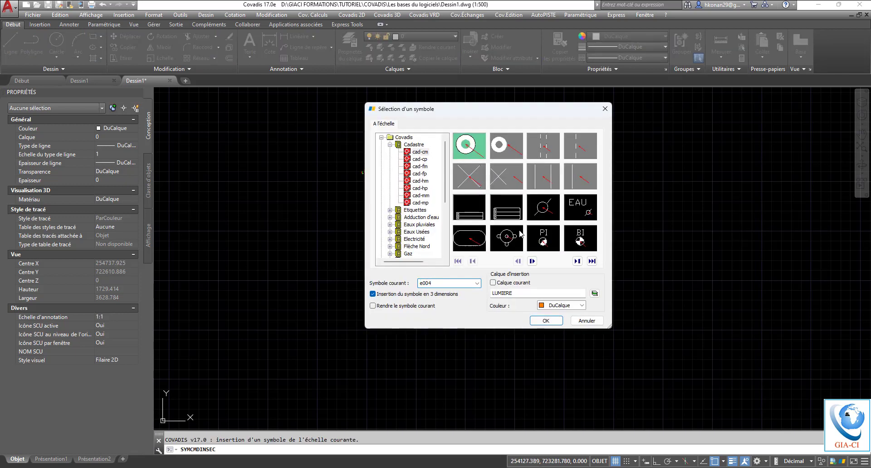
key("Escape")
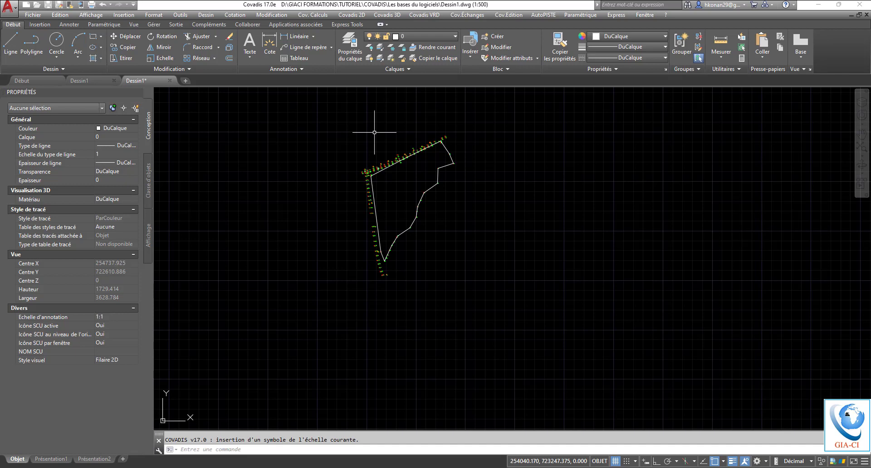
key("Return")
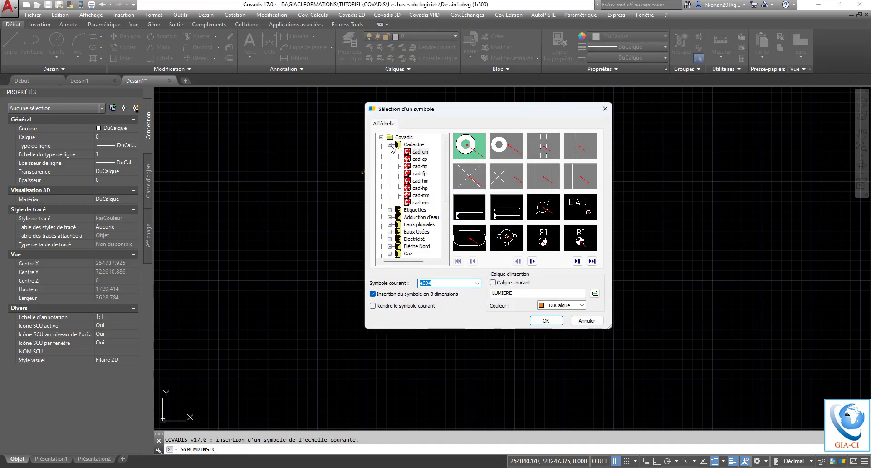
left_click(390, 145)
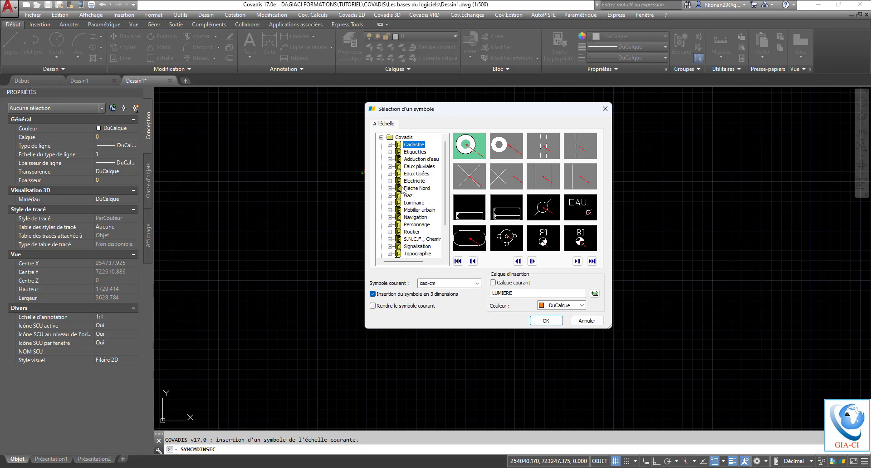
scroll(407, 194, "down", 2)
scroll(410, 200, "up", 2)
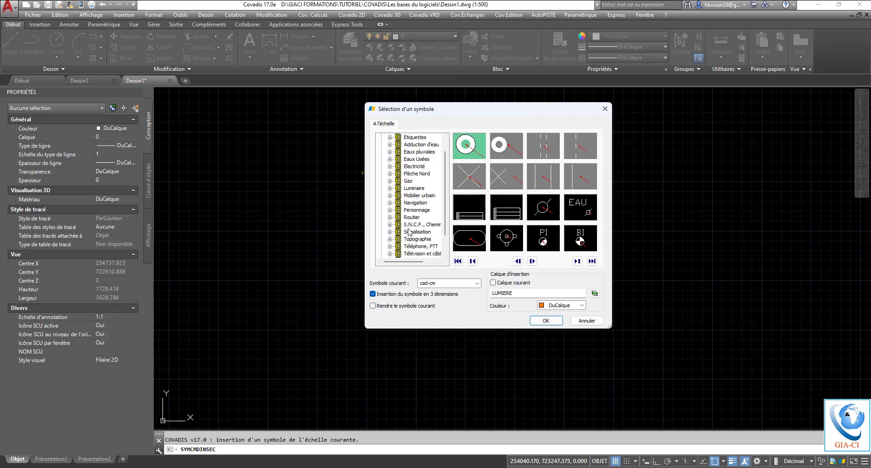
scroll(413, 203, "down", 2)
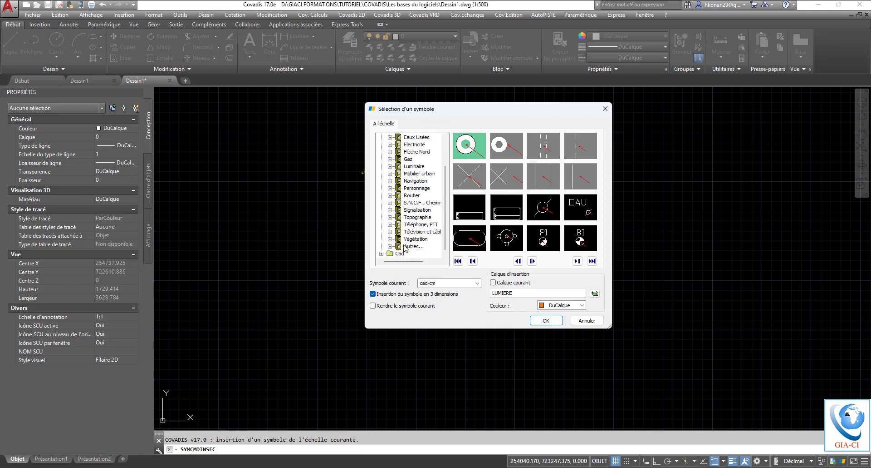
scroll(398, 209, "up", 2)
left_click(390, 195)
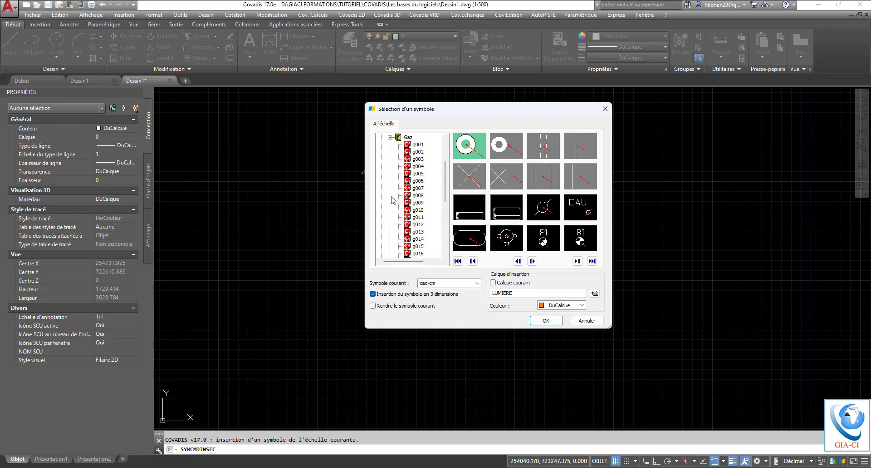
left_click(390, 137)
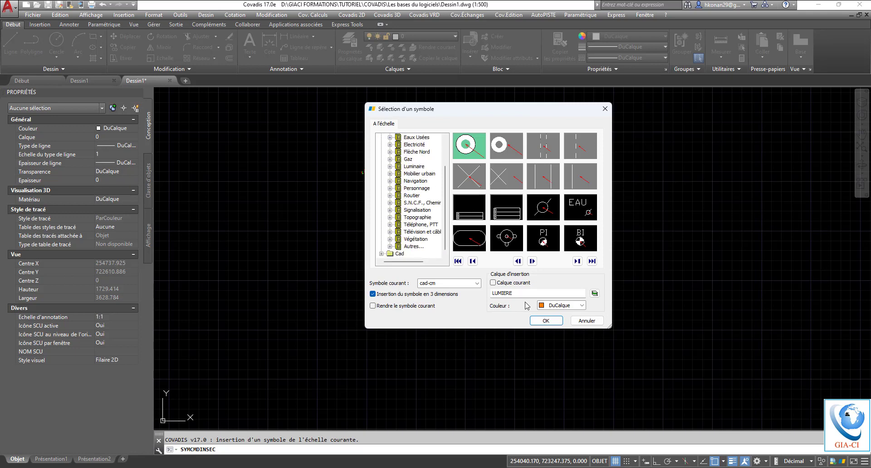
left_click(587, 323)
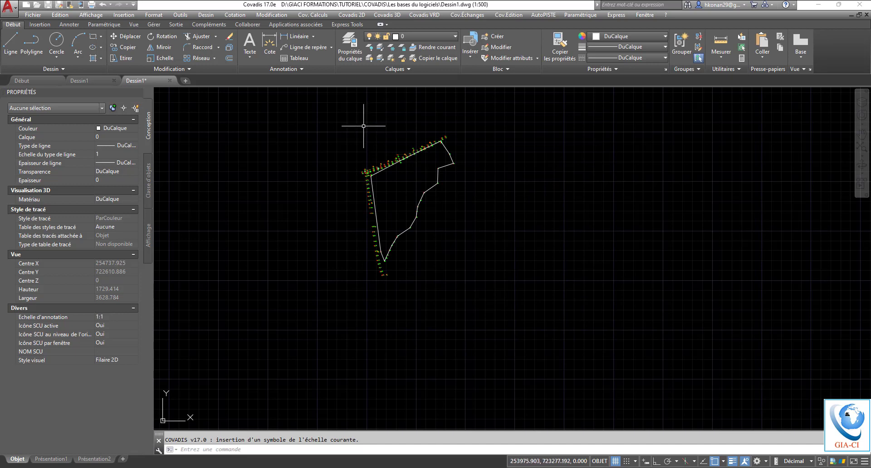
left_click(346, 14)
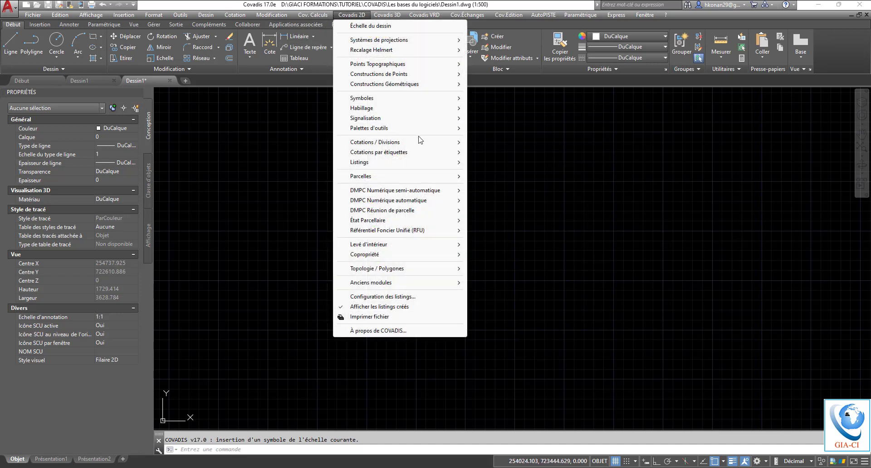
mouse_move(442, 98)
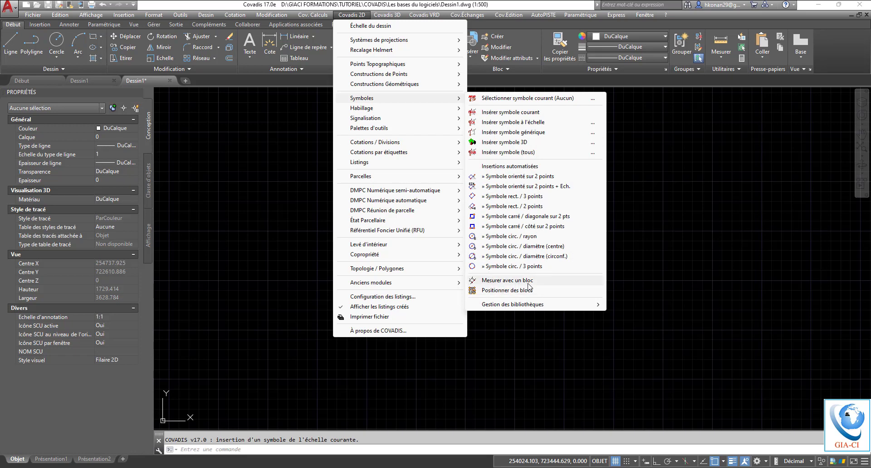
left_click(489, 276)
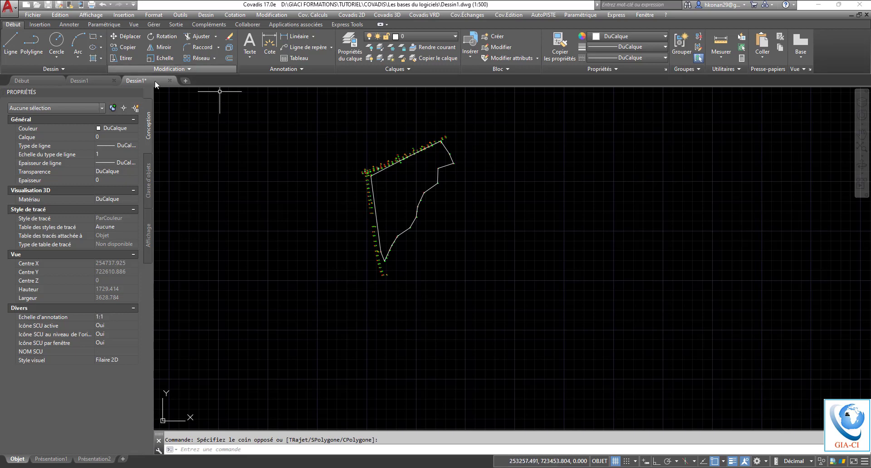
- Draw an open two-segment polyline southeast of the closed boundary, running from southwest to northeast
left_click(33, 43)
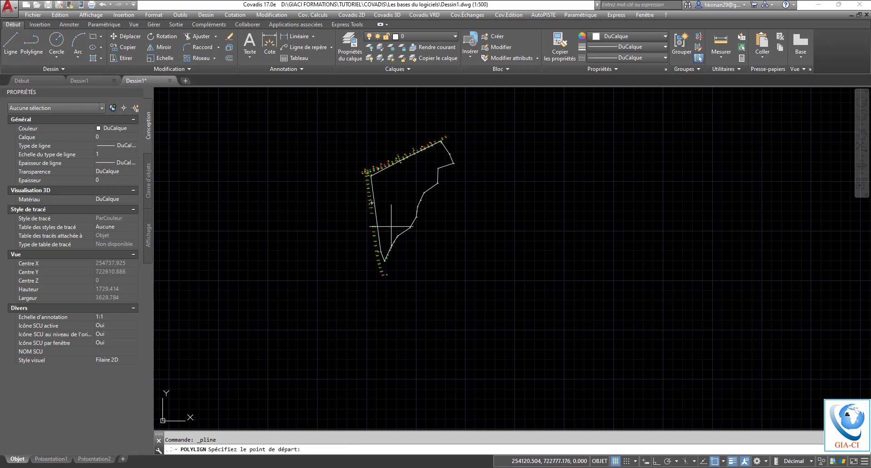
left_click(416, 256)
left_click(456, 209)
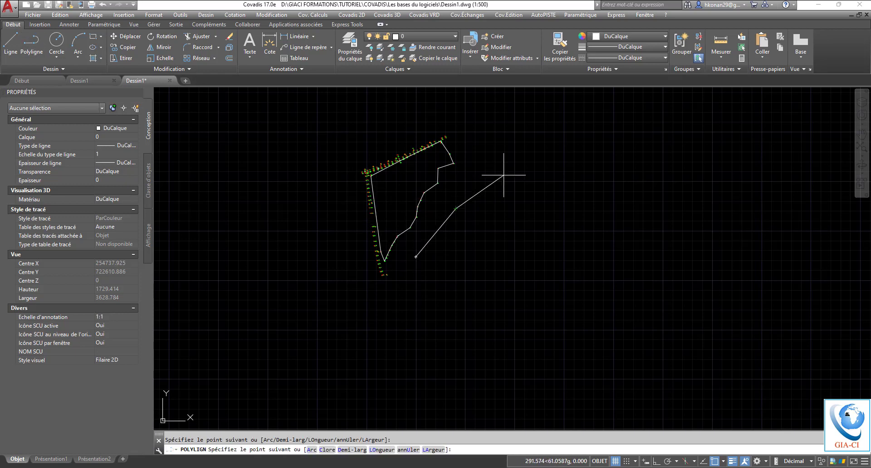
scroll(538, 172, "up", 2)
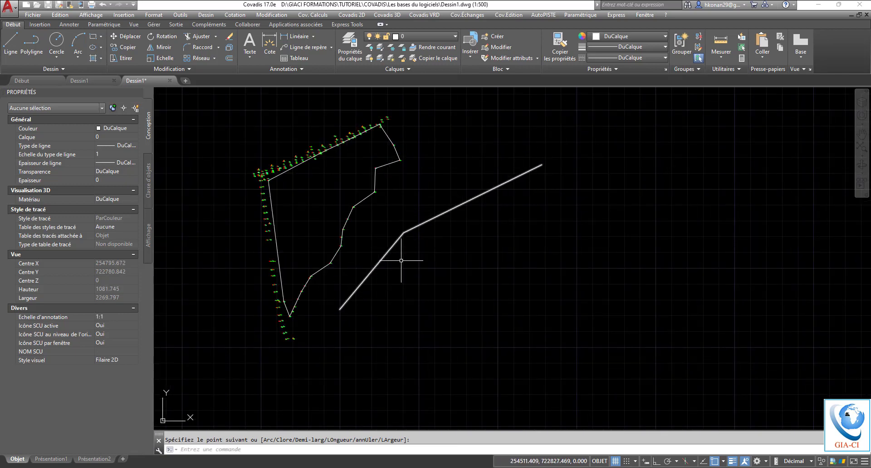
- Set up measuring with a block at a 20 m distance between blocks, with LUMIERE as the insertion layer
left_click(349, 16)
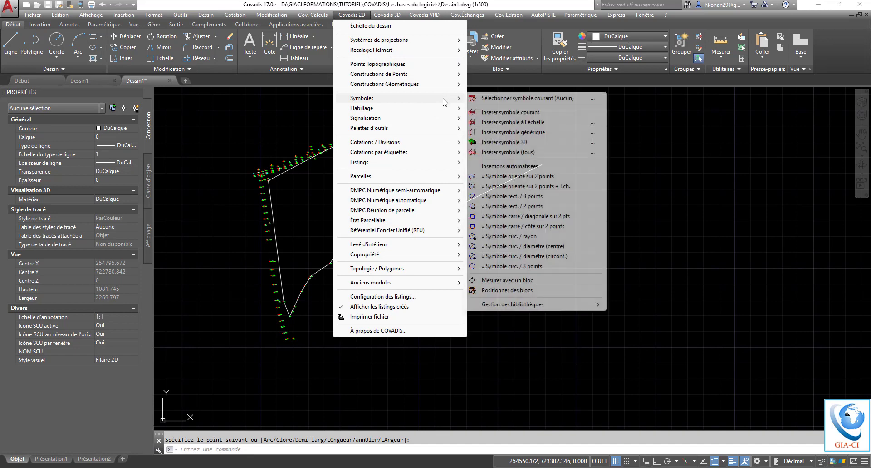
left_click(509, 280)
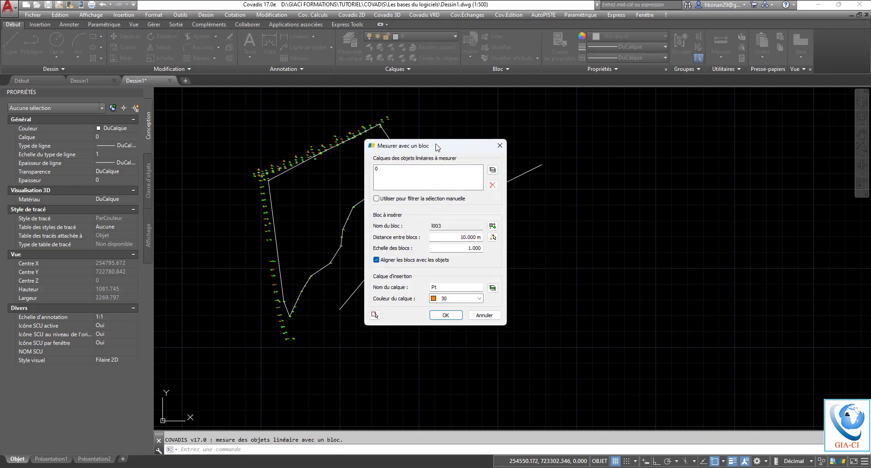
left_click_drag(437, 146, 595, 150)
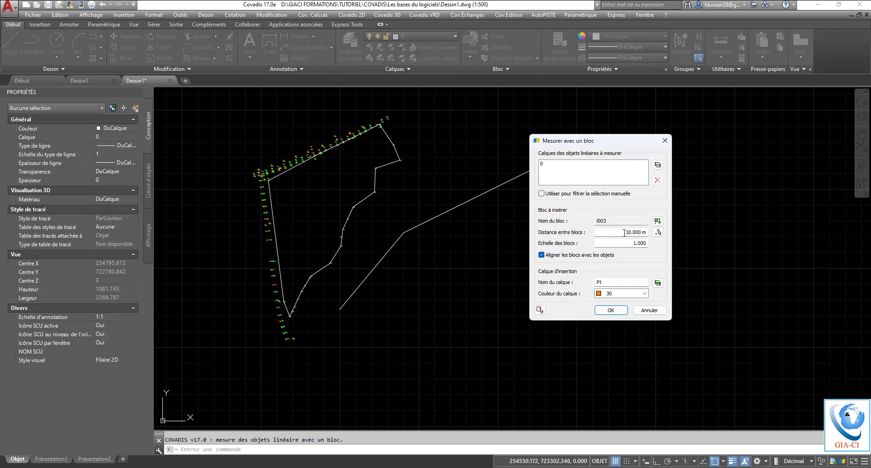
left_click_drag(625, 232, 667, 233)
type("20")
left_click(661, 283)
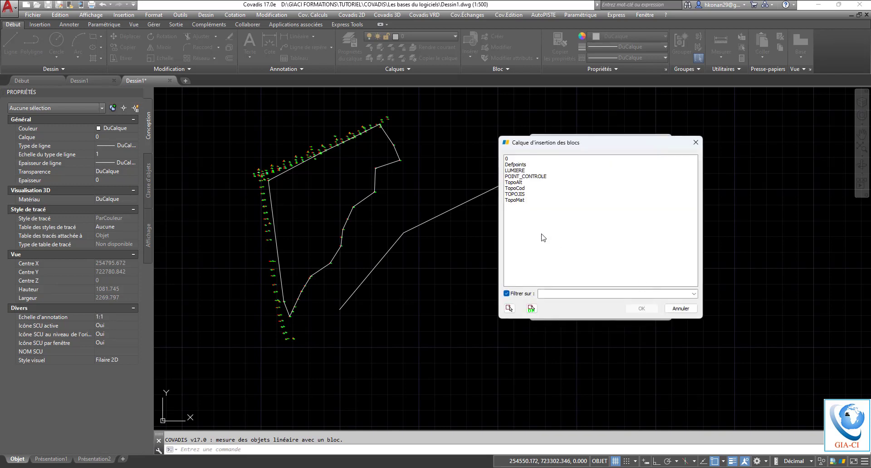
left_click(511, 170)
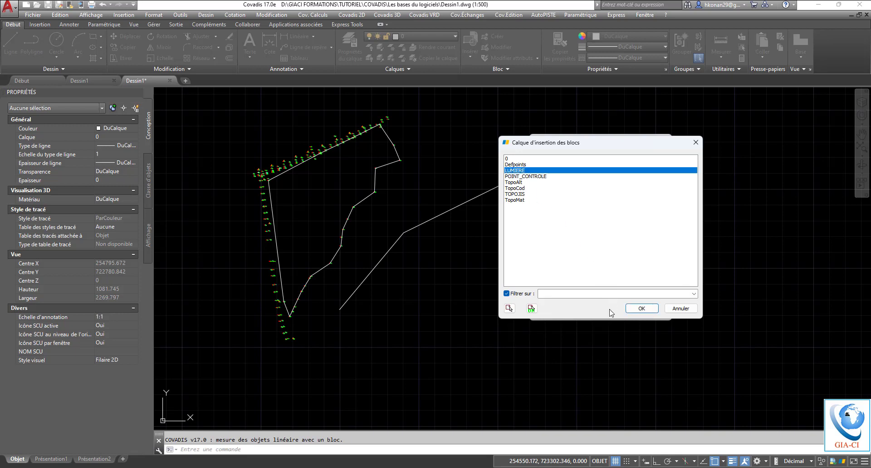
left_click(640, 308)
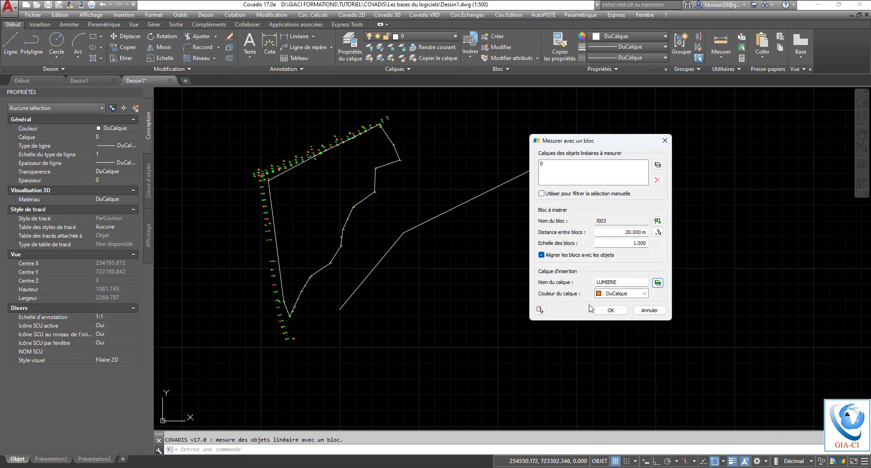
- Choose the Luminaire symbol l004 as the block and insert it along the polylines on layer 0
left_click(658, 220)
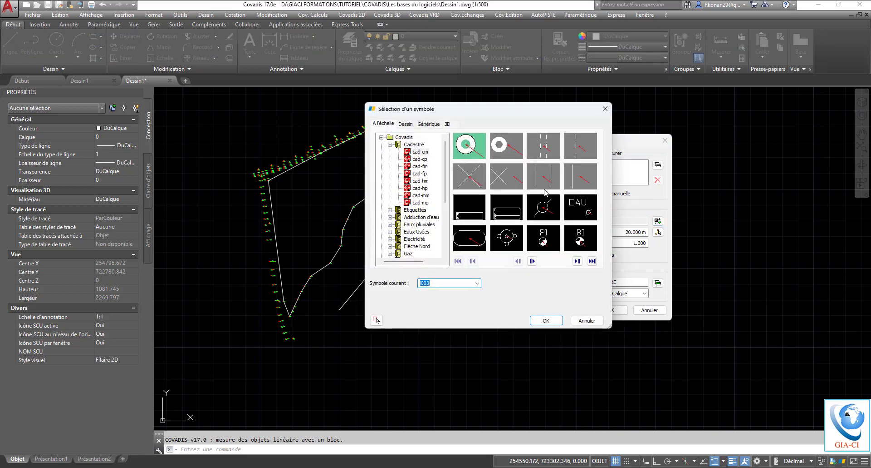
left_click(390, 145)
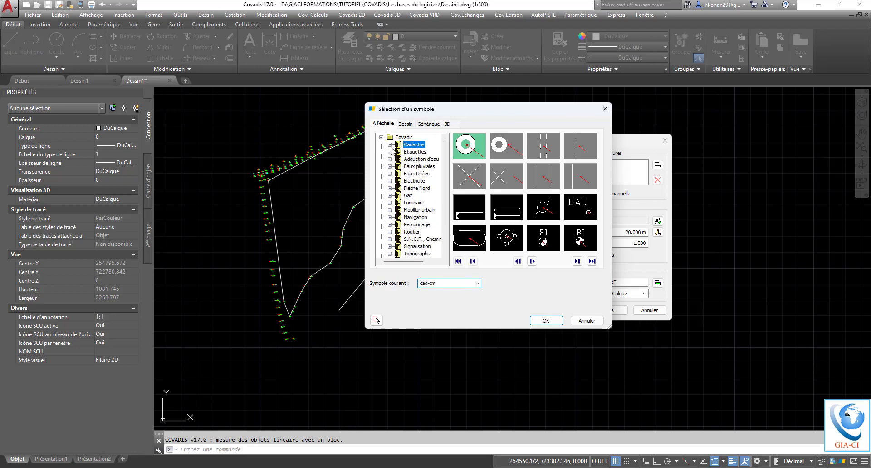
left_click(411, 203)
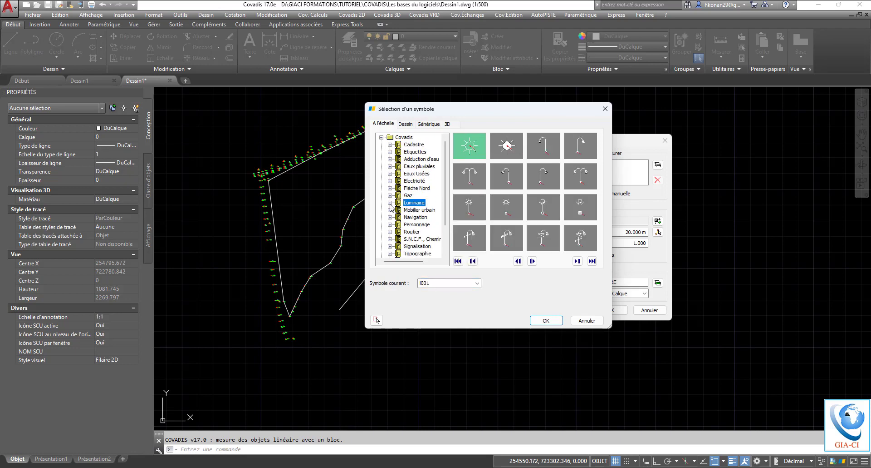
left_click(581, 146)
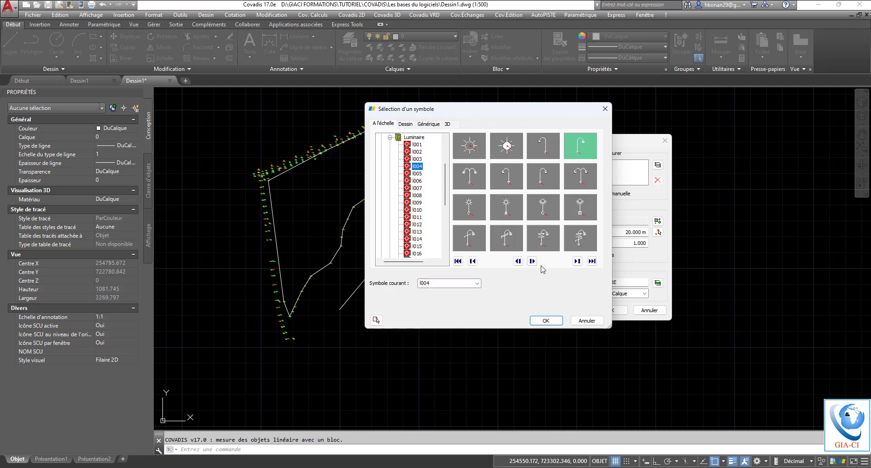
left_click(546, 320)
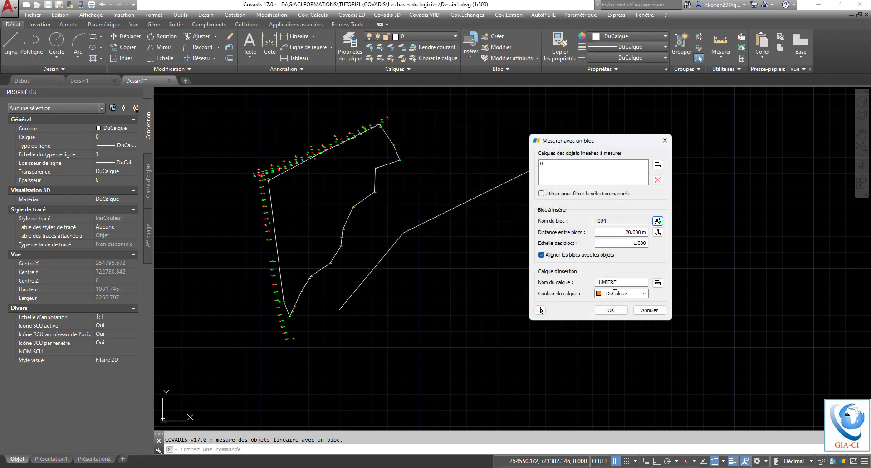
left_click(612, 310)
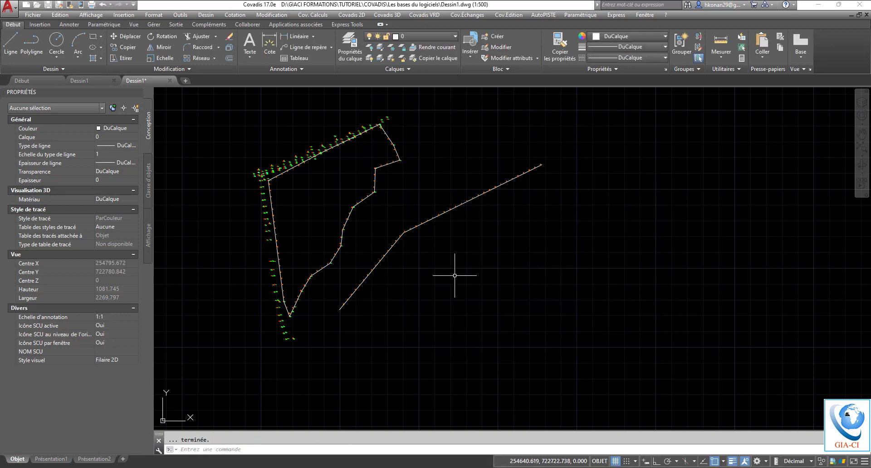
- Examine the spacing and alignment of the inserted street-light symbols along the boundary and the open polyline
scroll(336, 305, "up", 2)
scroll(321, 292, "up", 4)
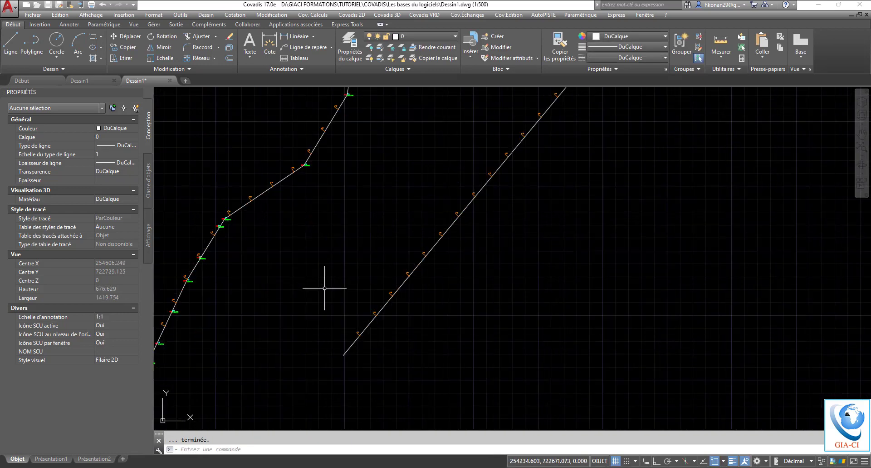
scroll(389, 281, "down", 4)
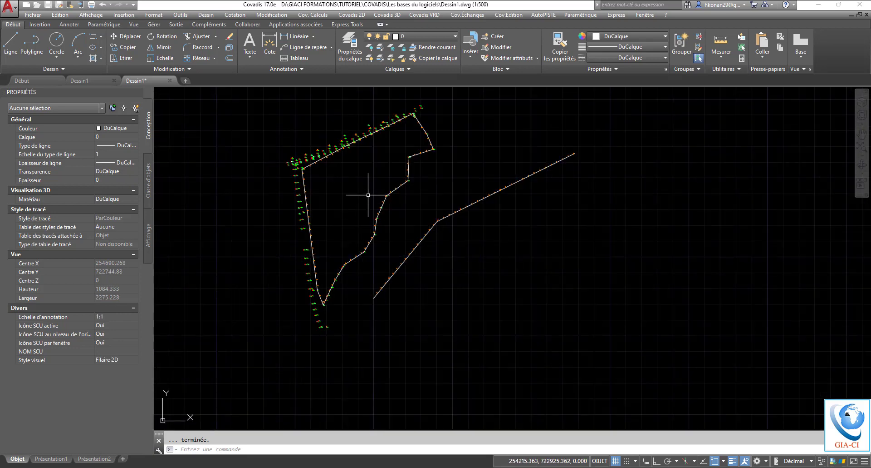
scroll(399, 179, "up", 5)
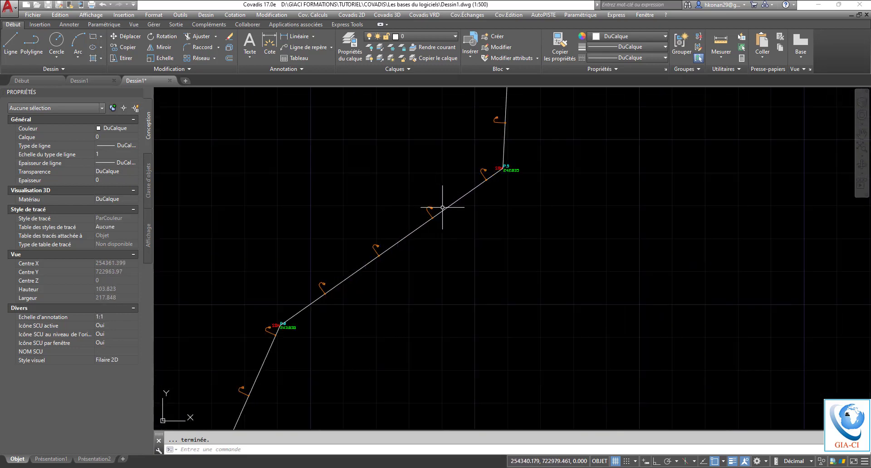
left_click(444, 209)
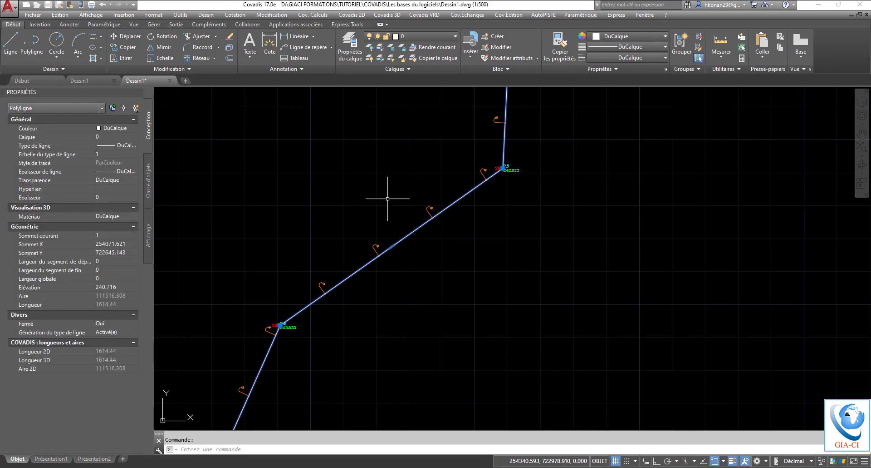
scroll(403, 169, "down", 4)
key("Escape")
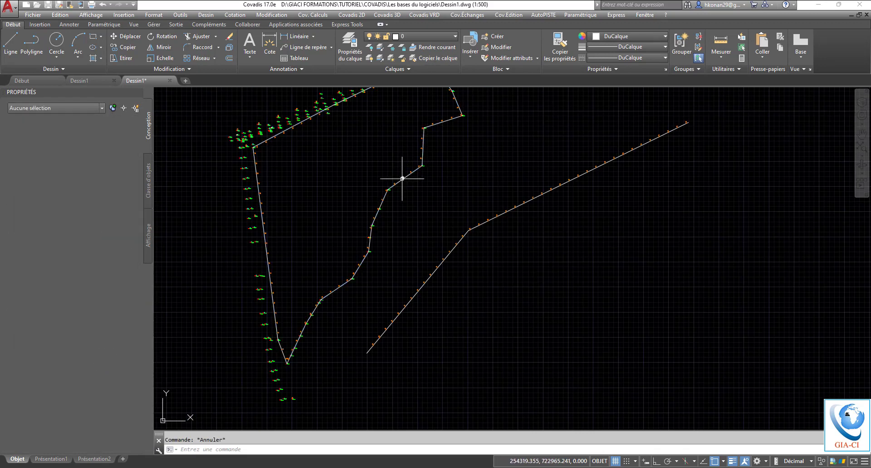
scroll(418, 292, "up", 4)
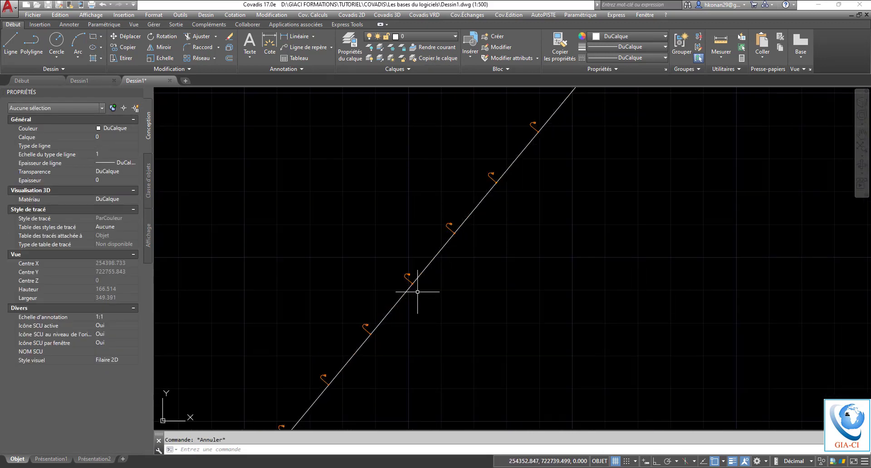
scroll(406, 279, "down", 12)
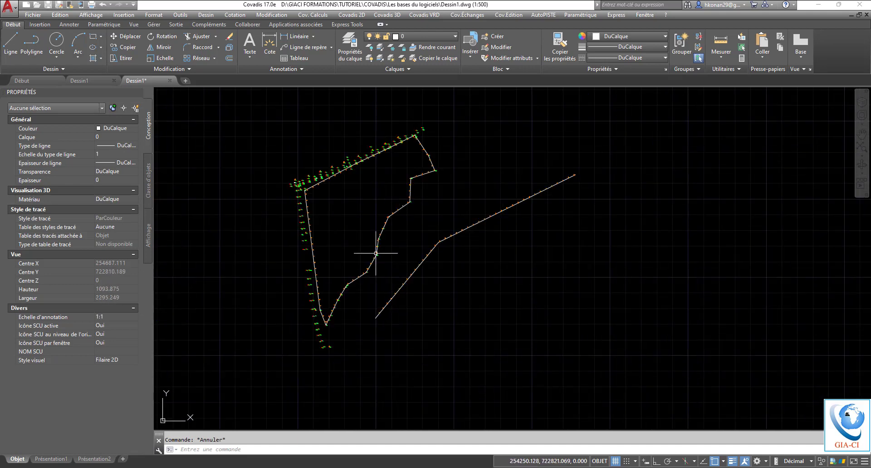
scroll(383, 238, "up", 2)
scroll(416, 209, "up", 5)
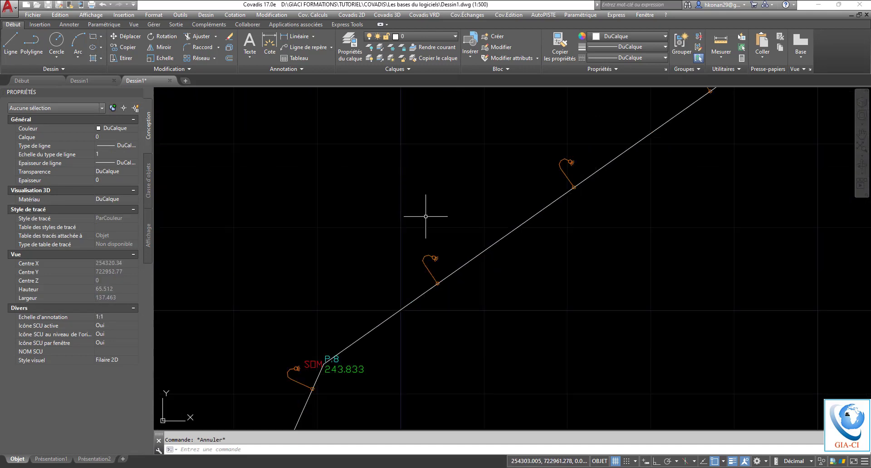
scroll(418, 273, "down", 5)
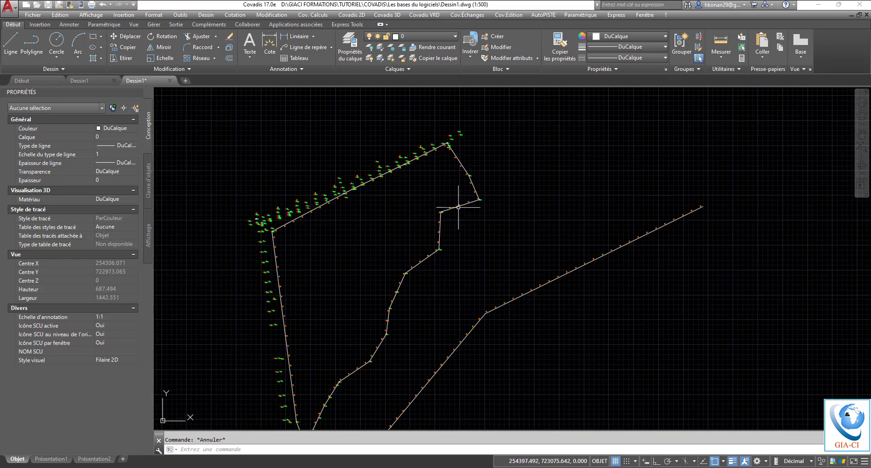
scroll(460, 205, "up", 3)
scroll(481, 198, "up", 5)
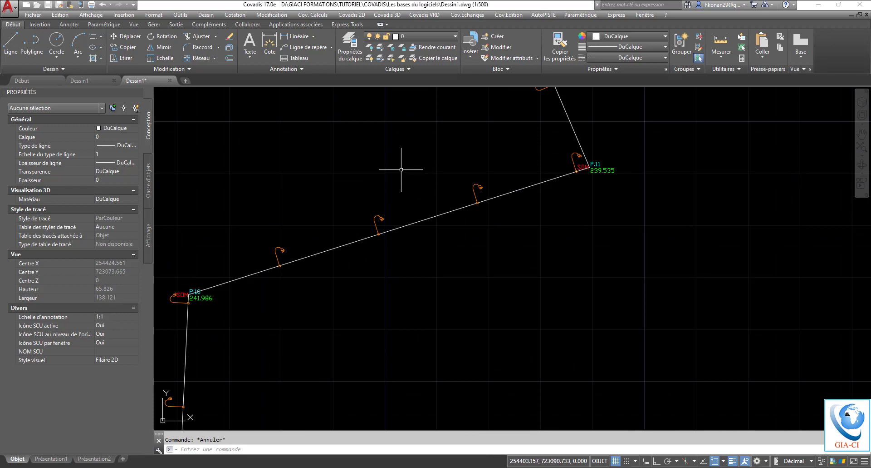
scroll(402, 170, "down", 10)
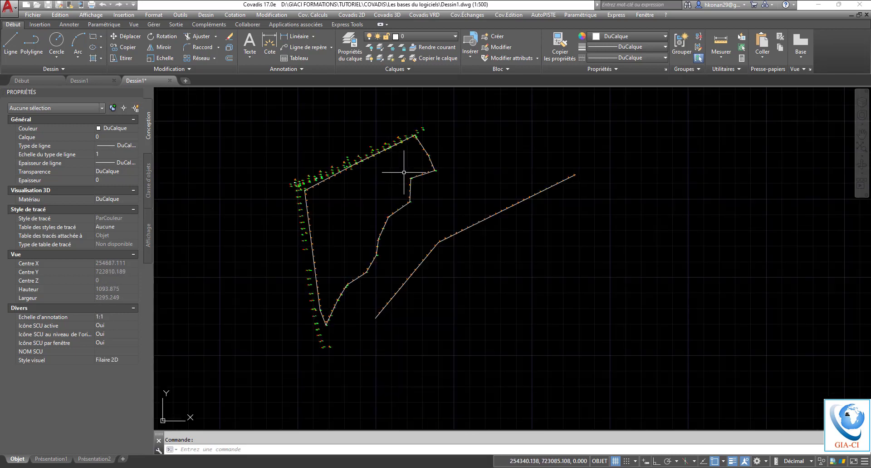
- Undo the insertion of the street-light symbols along both polylines
scroll(418, 206, "up", 4)
scroll(420, 210, "down", 2)
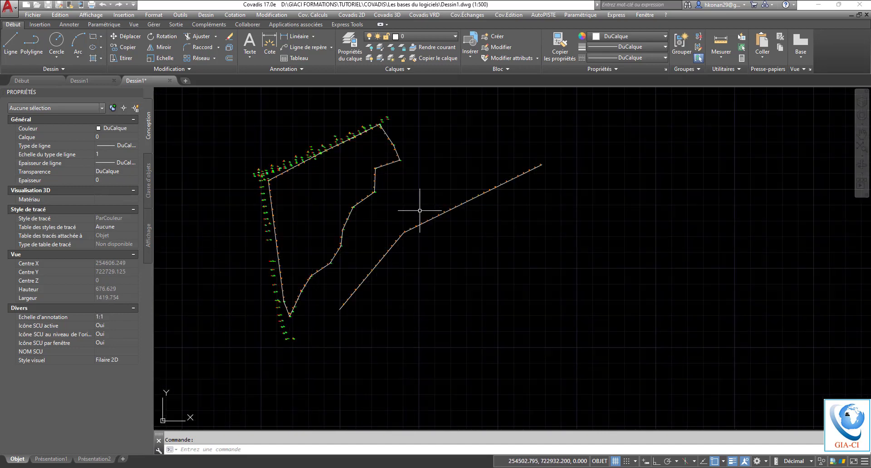
middle_click_drag(411, 202, 410, 216)
middle_click_drag(334, 240, 399, 247)
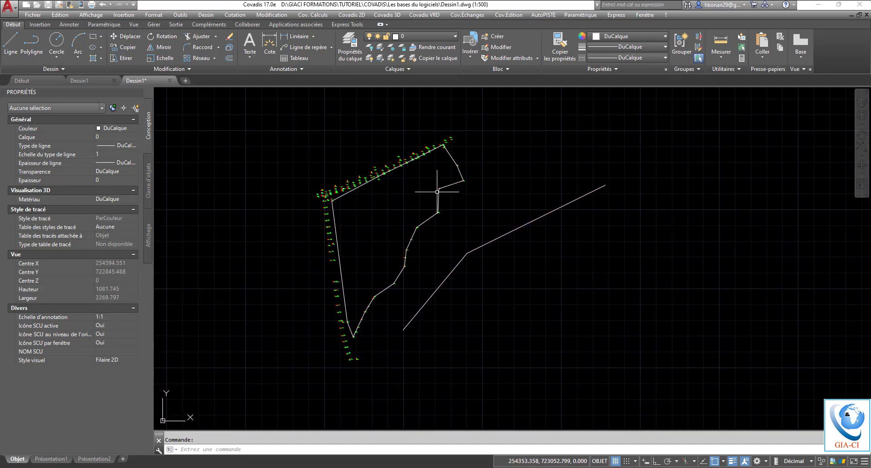
middle_click_drag(488, 163, 478, 178)
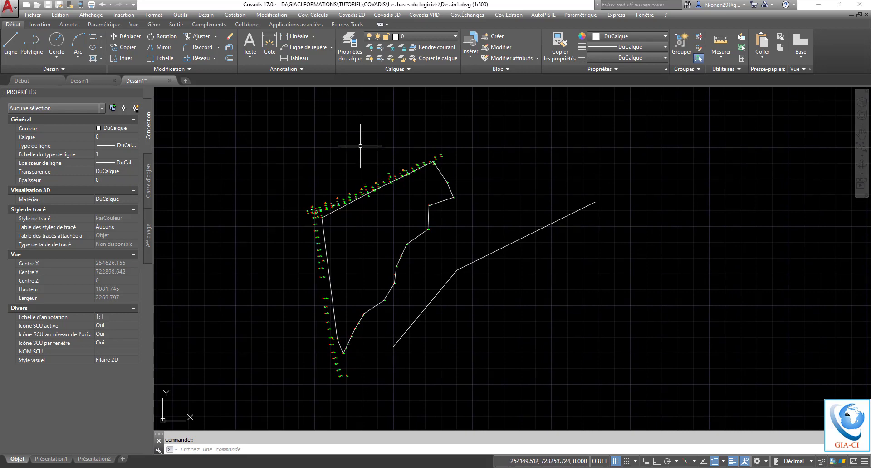
left_click(352, 15)
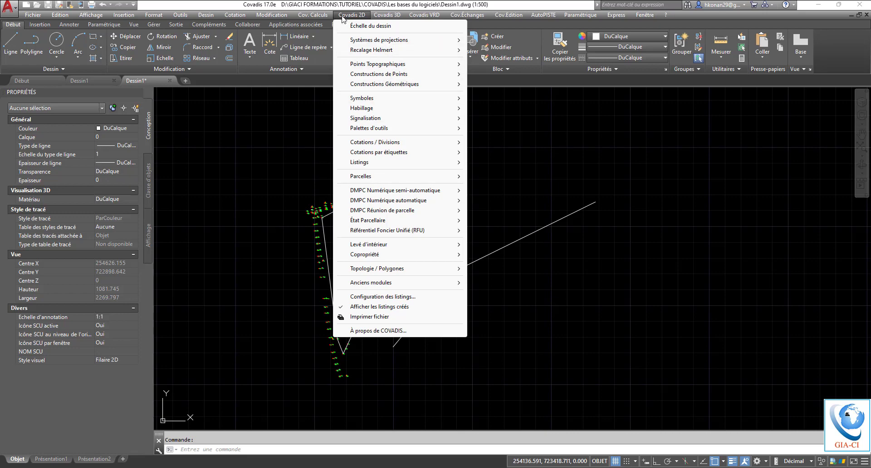
mouse_move(388, 18)
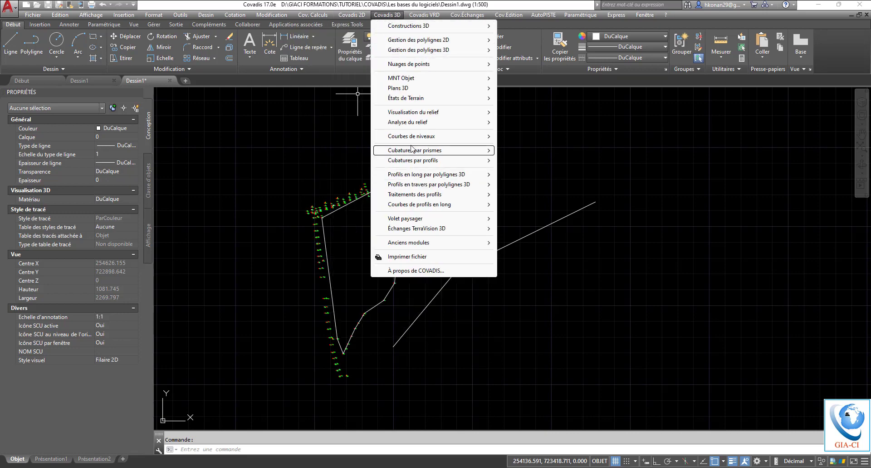
mouse_move(352, 15)
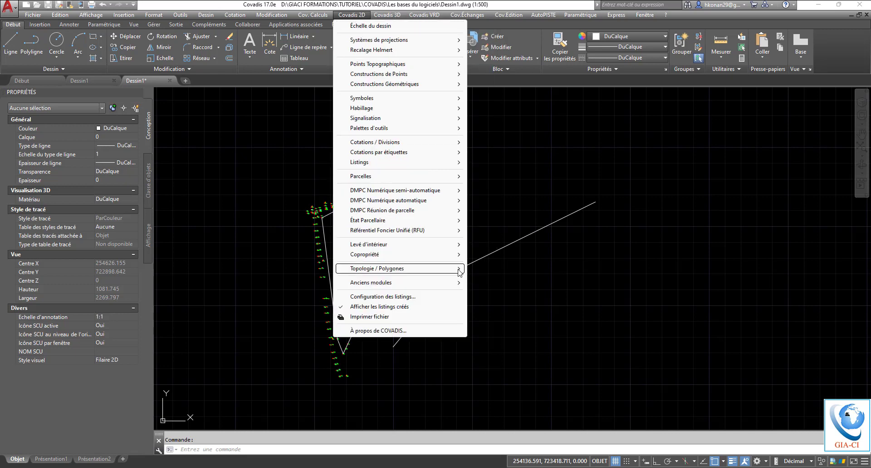
left_click(552, 303)
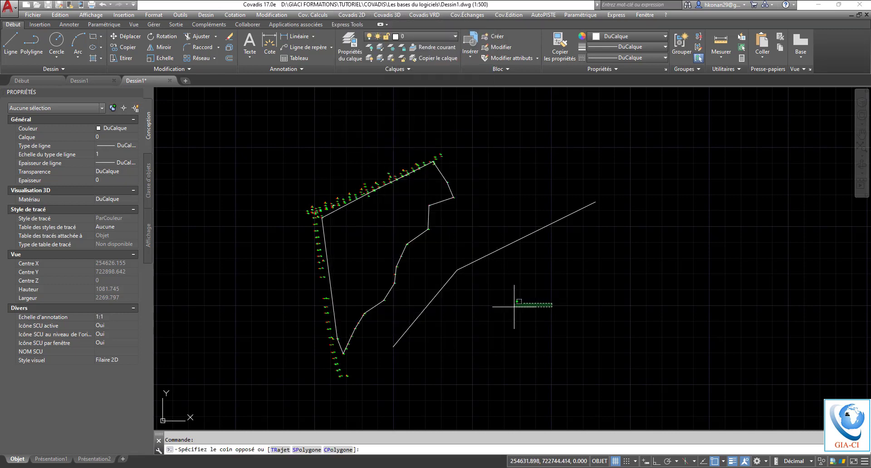